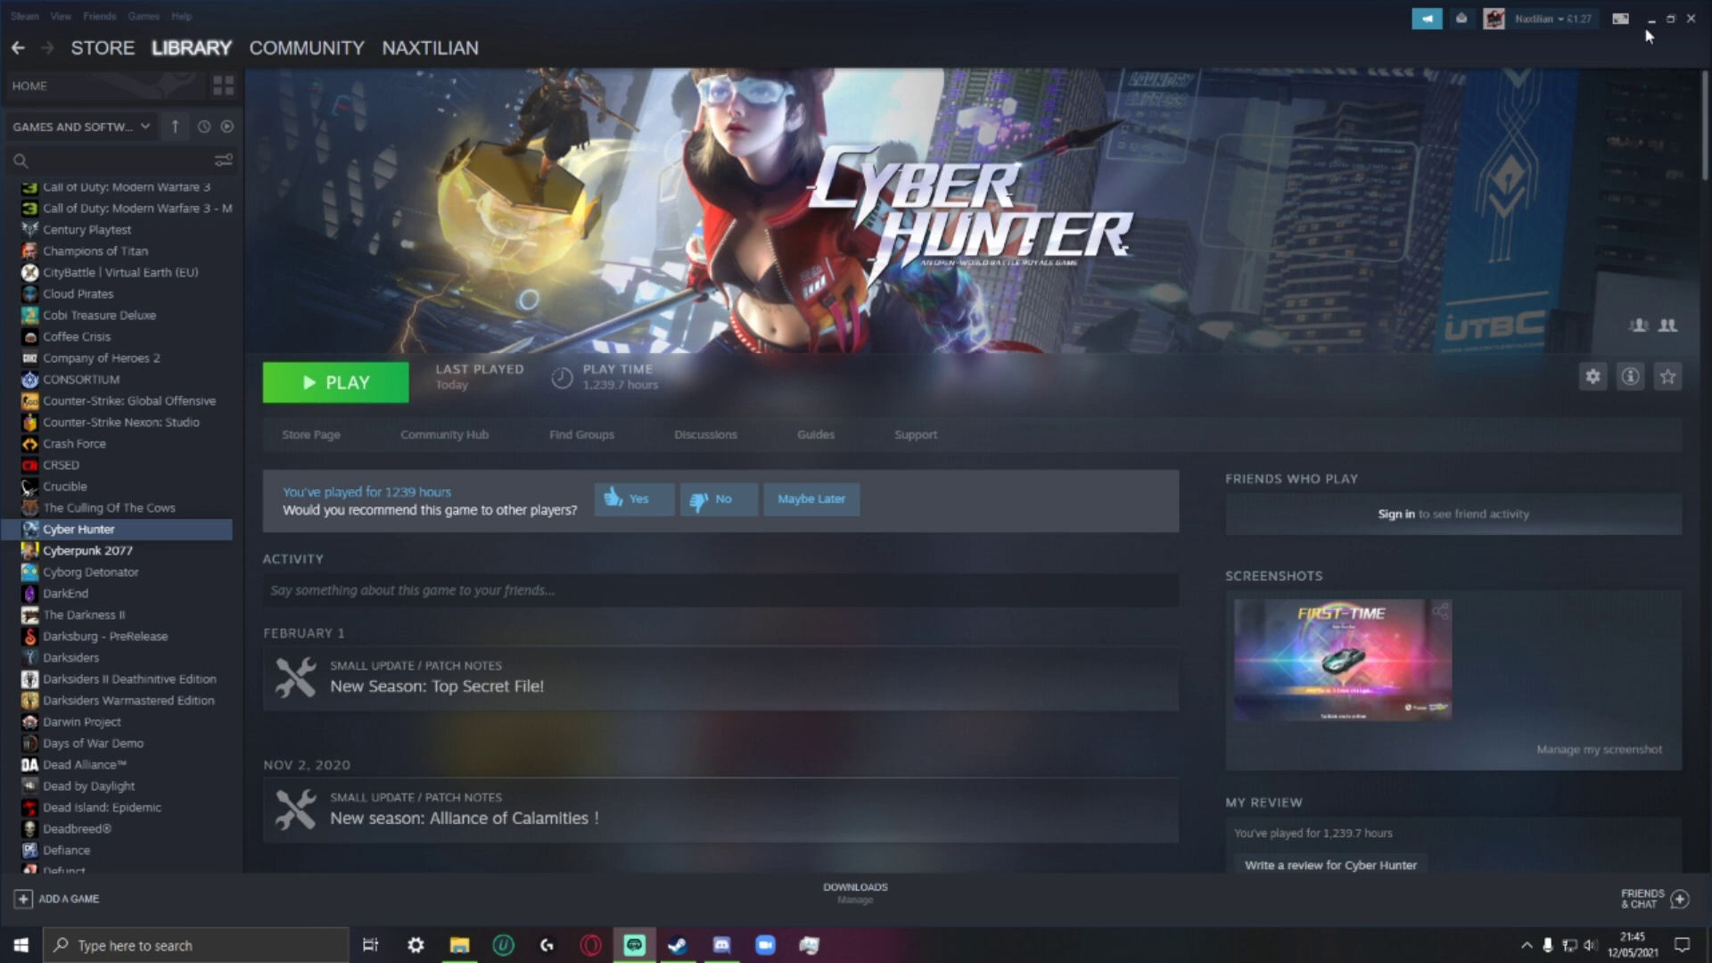
Step: Check for graphics driver updates in GeForce Experience and close its window
click(1525, 947)
right_click(1538, 908)
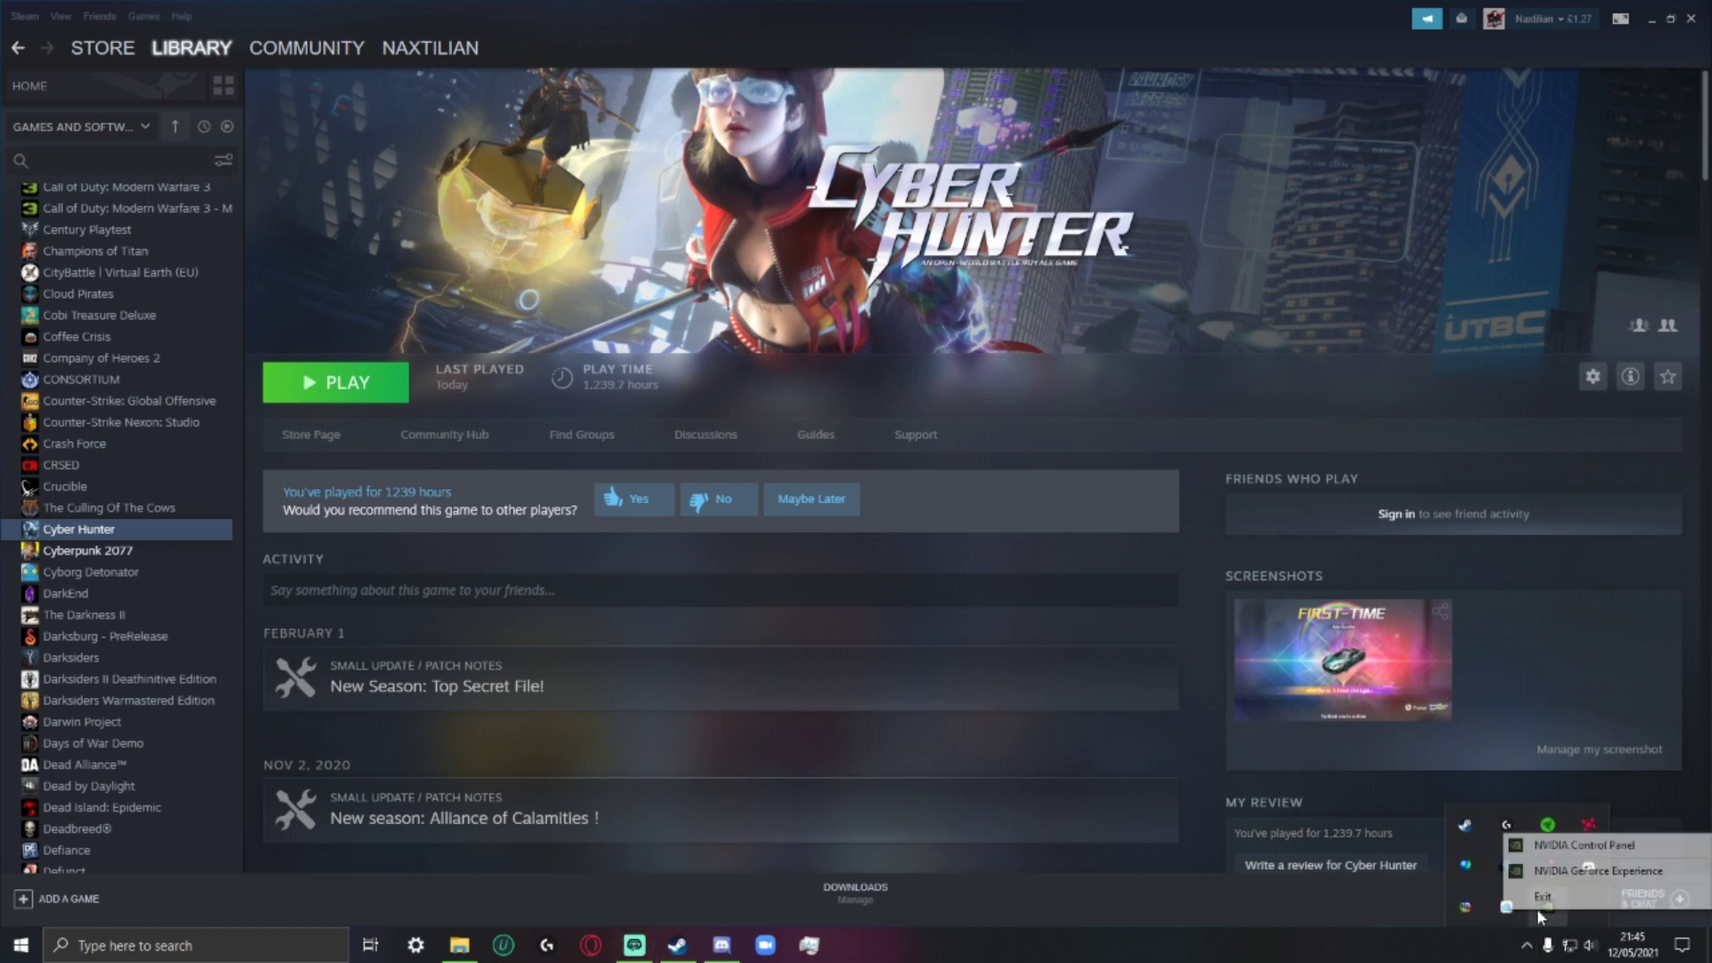
click(1577, 874)
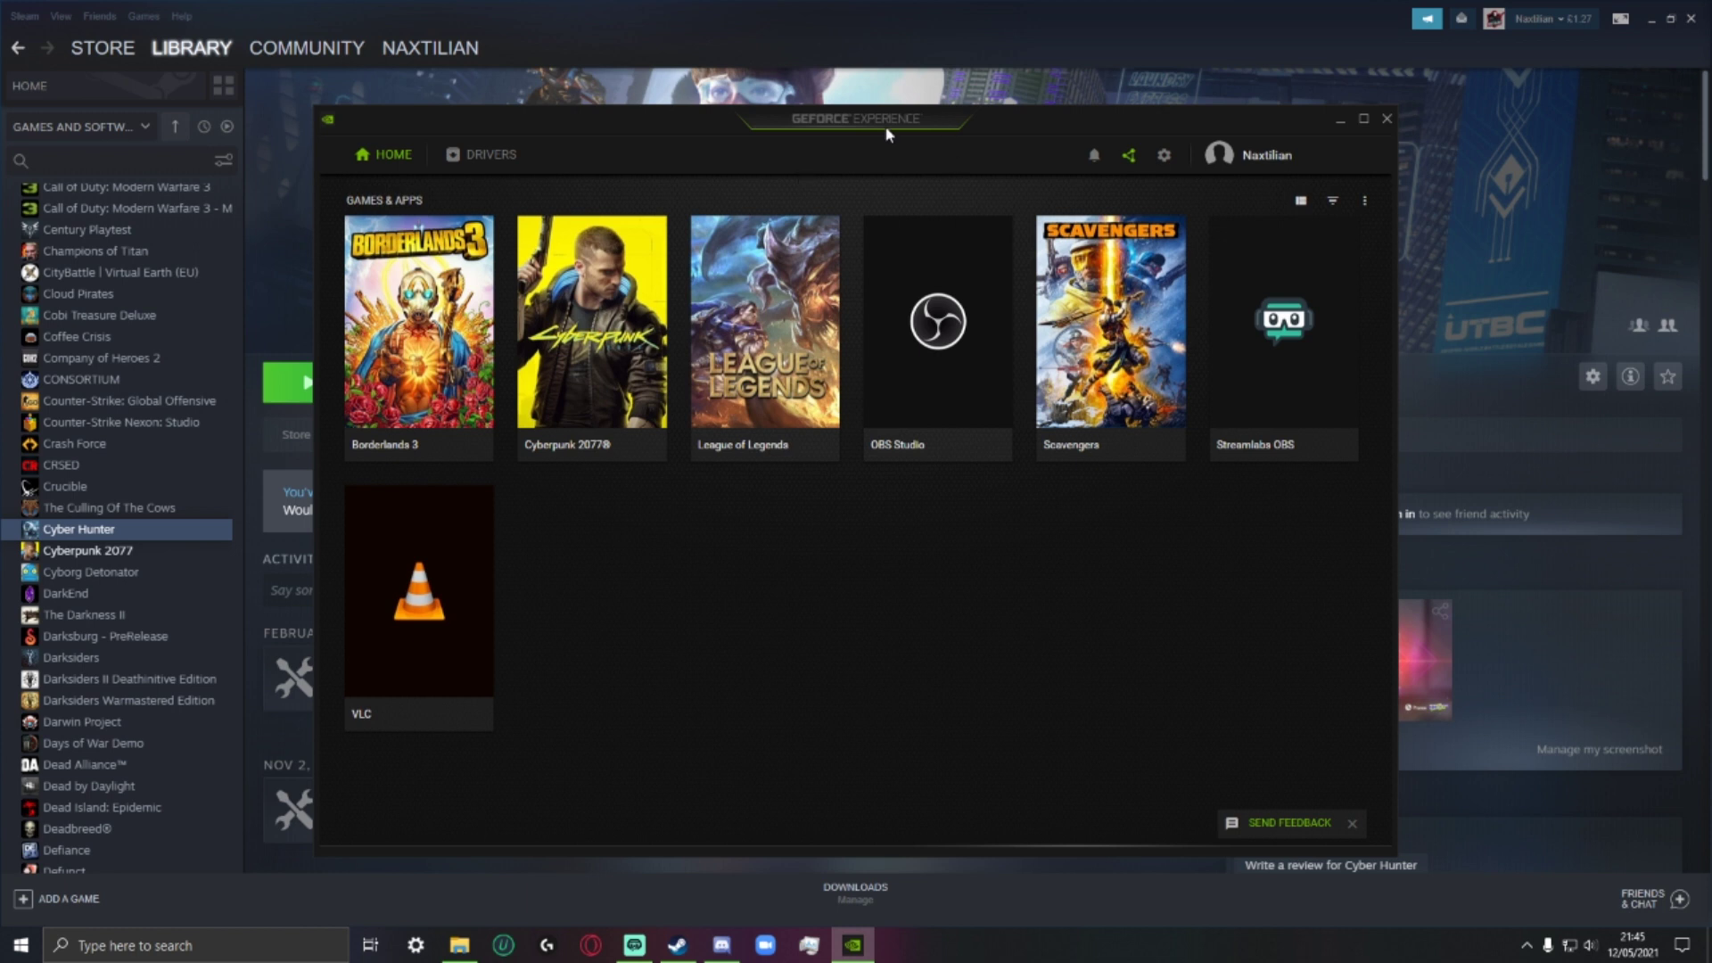
click(482, 157)
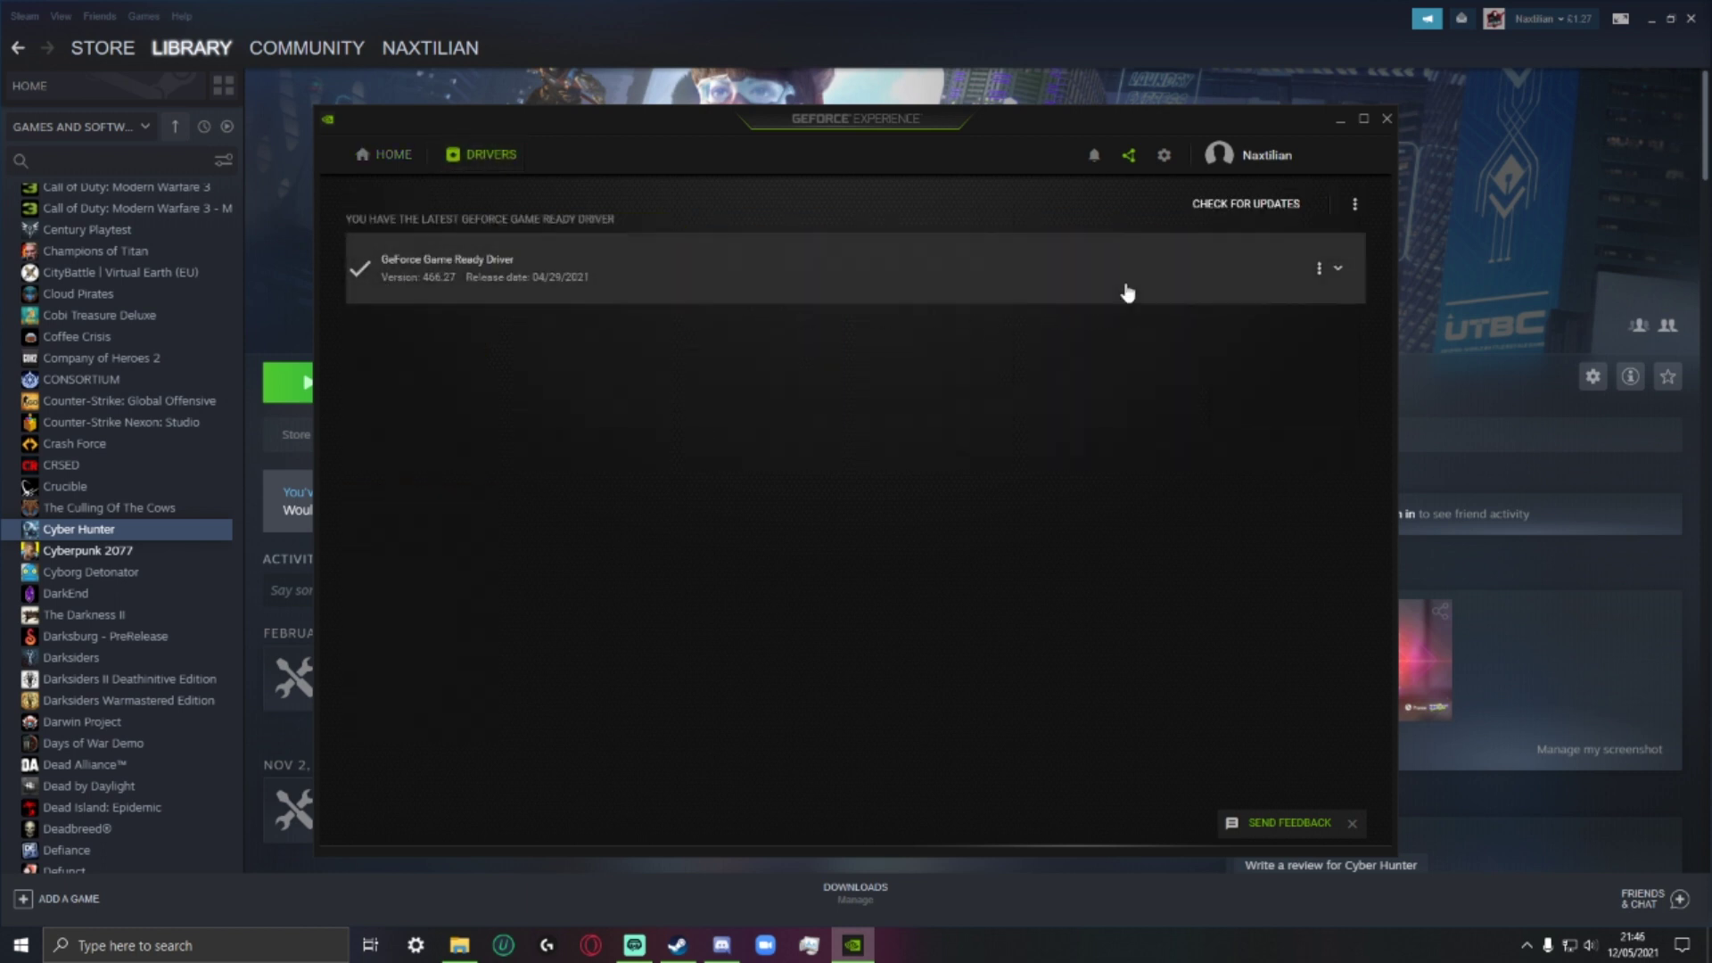
click(1240, 214)
click(1388, 120)
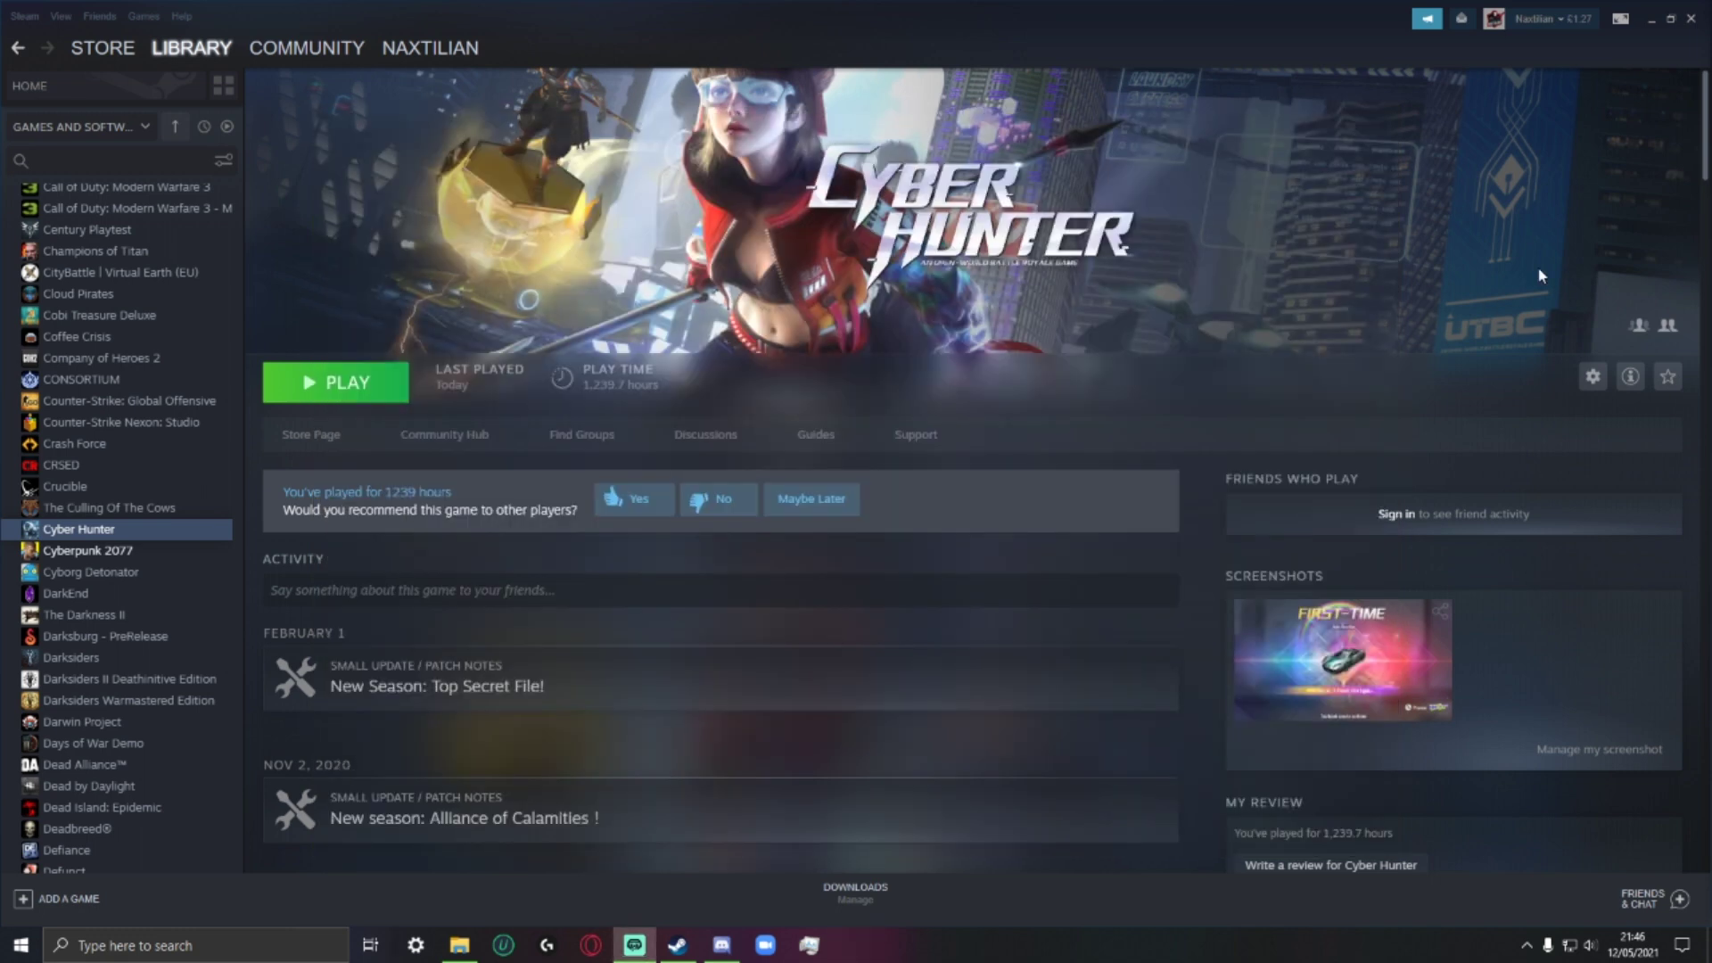
Step: Minimize the Steam window and open NVIDIA Control Panel from the desktop
click(1651, 24)
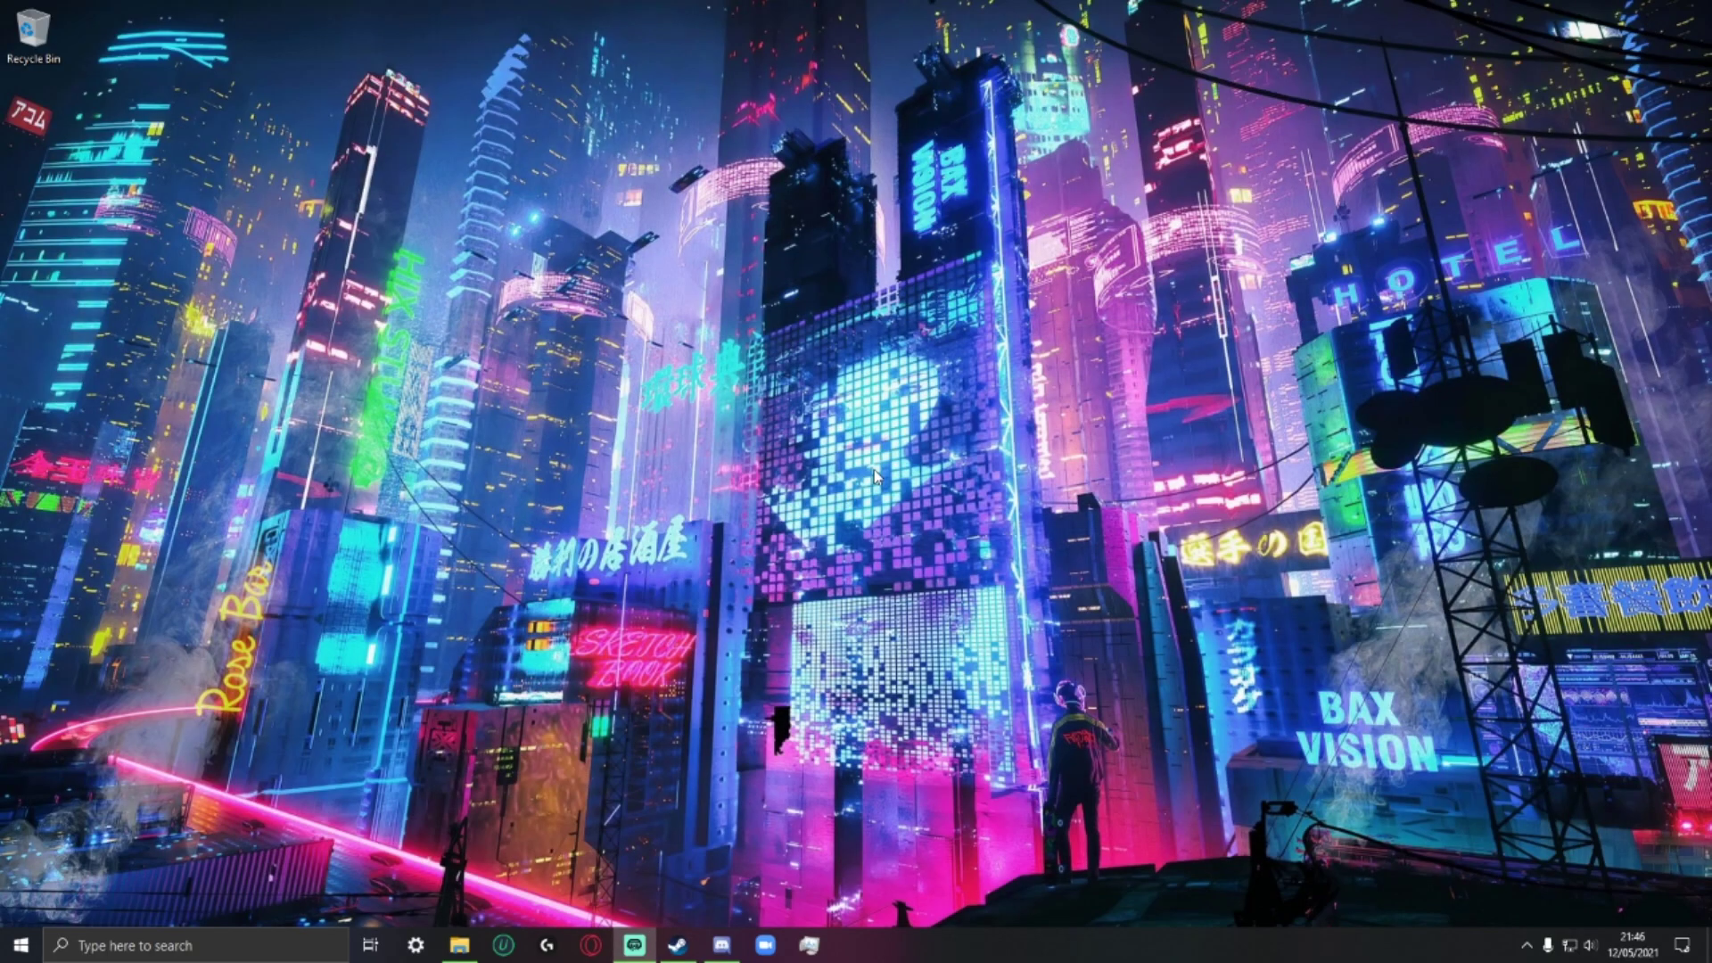
right_click(843, 522)
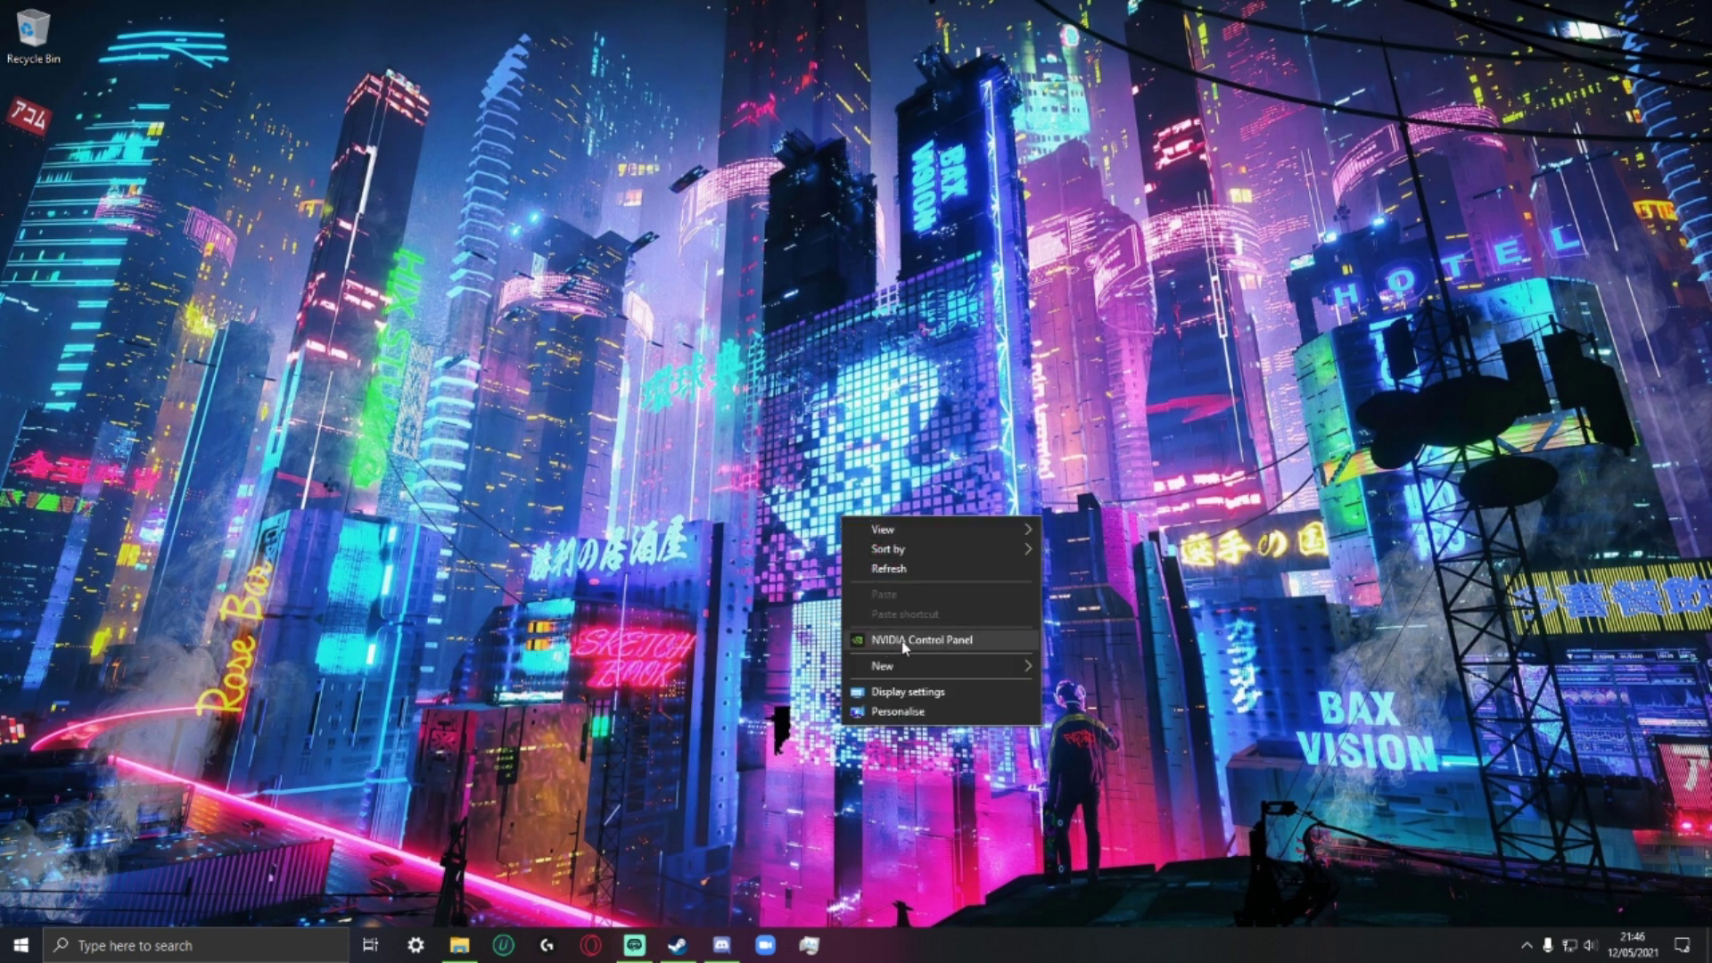
click(964, 641)
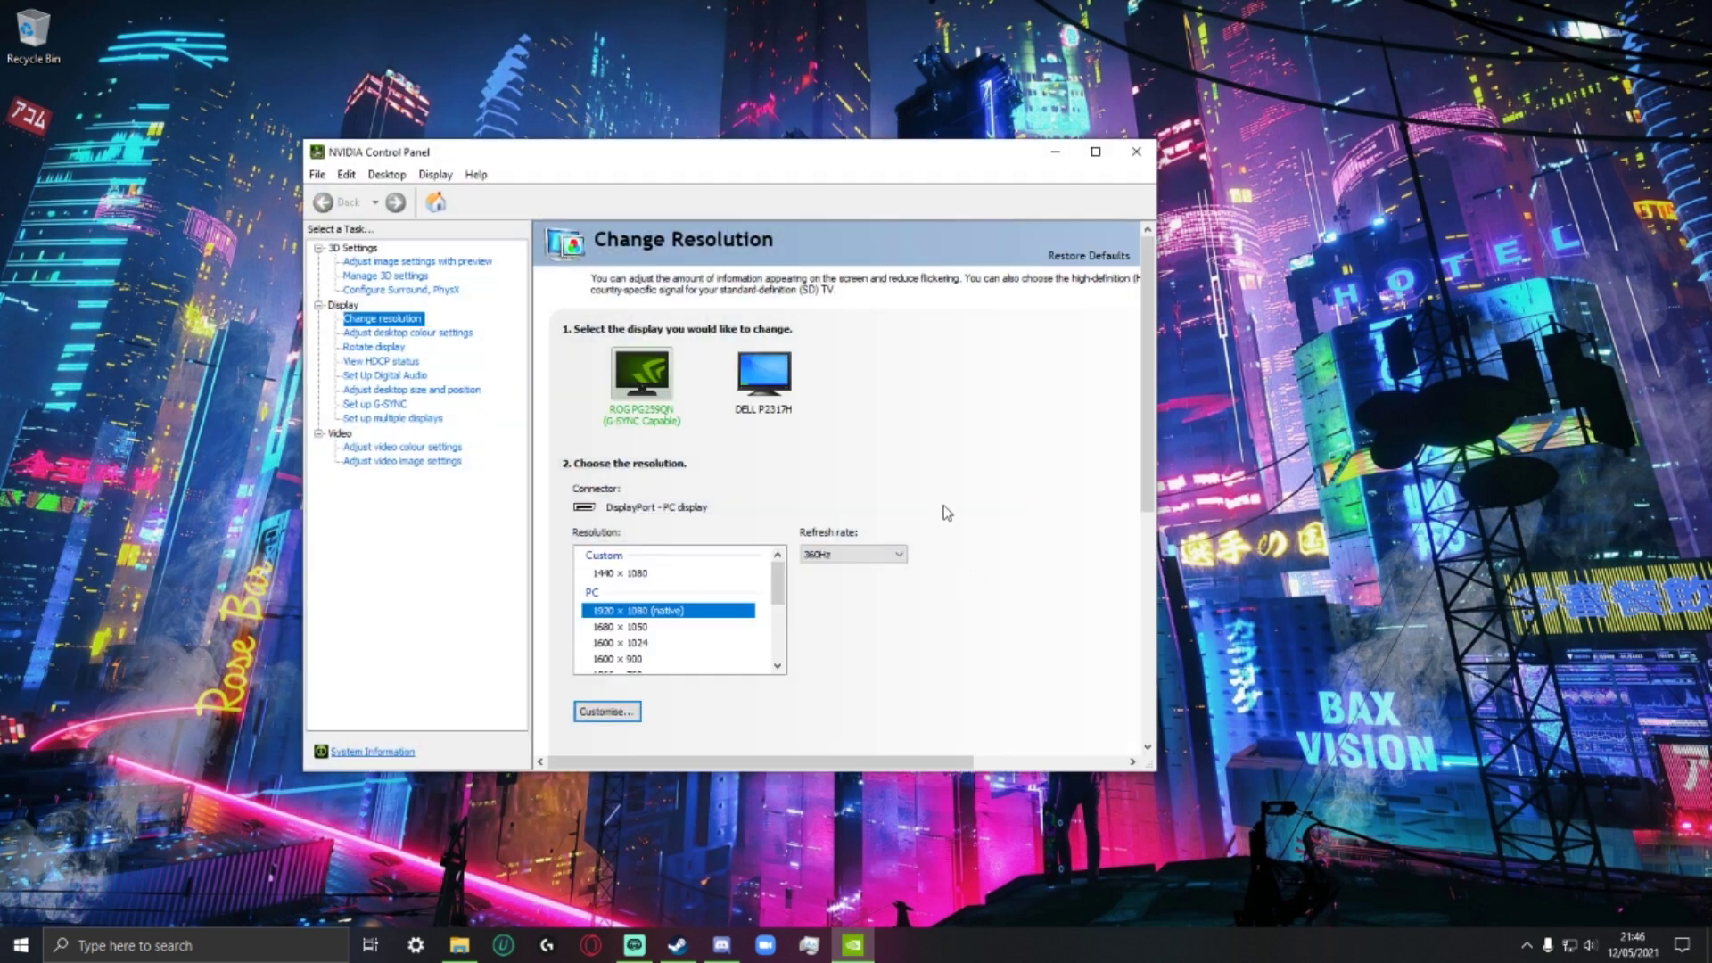
Step: Set the image settings with preview to "Use the advanced 3D image settings" and apply the choice
click(417, 262)
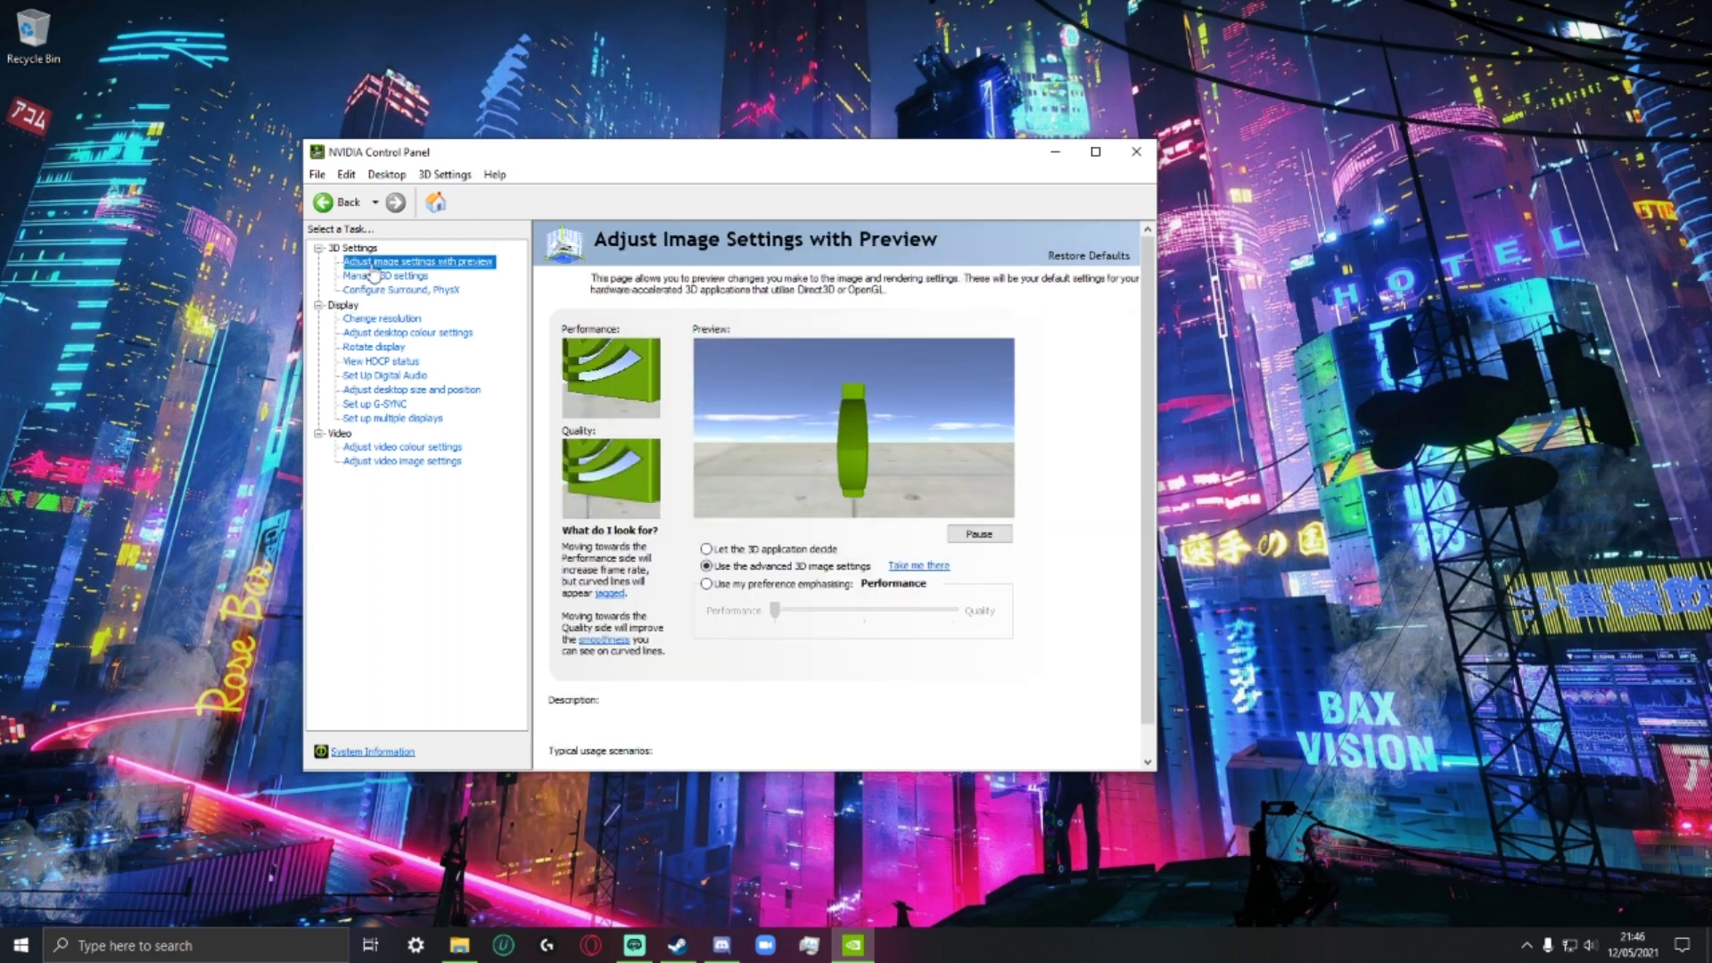
mouse_move(774, 558)
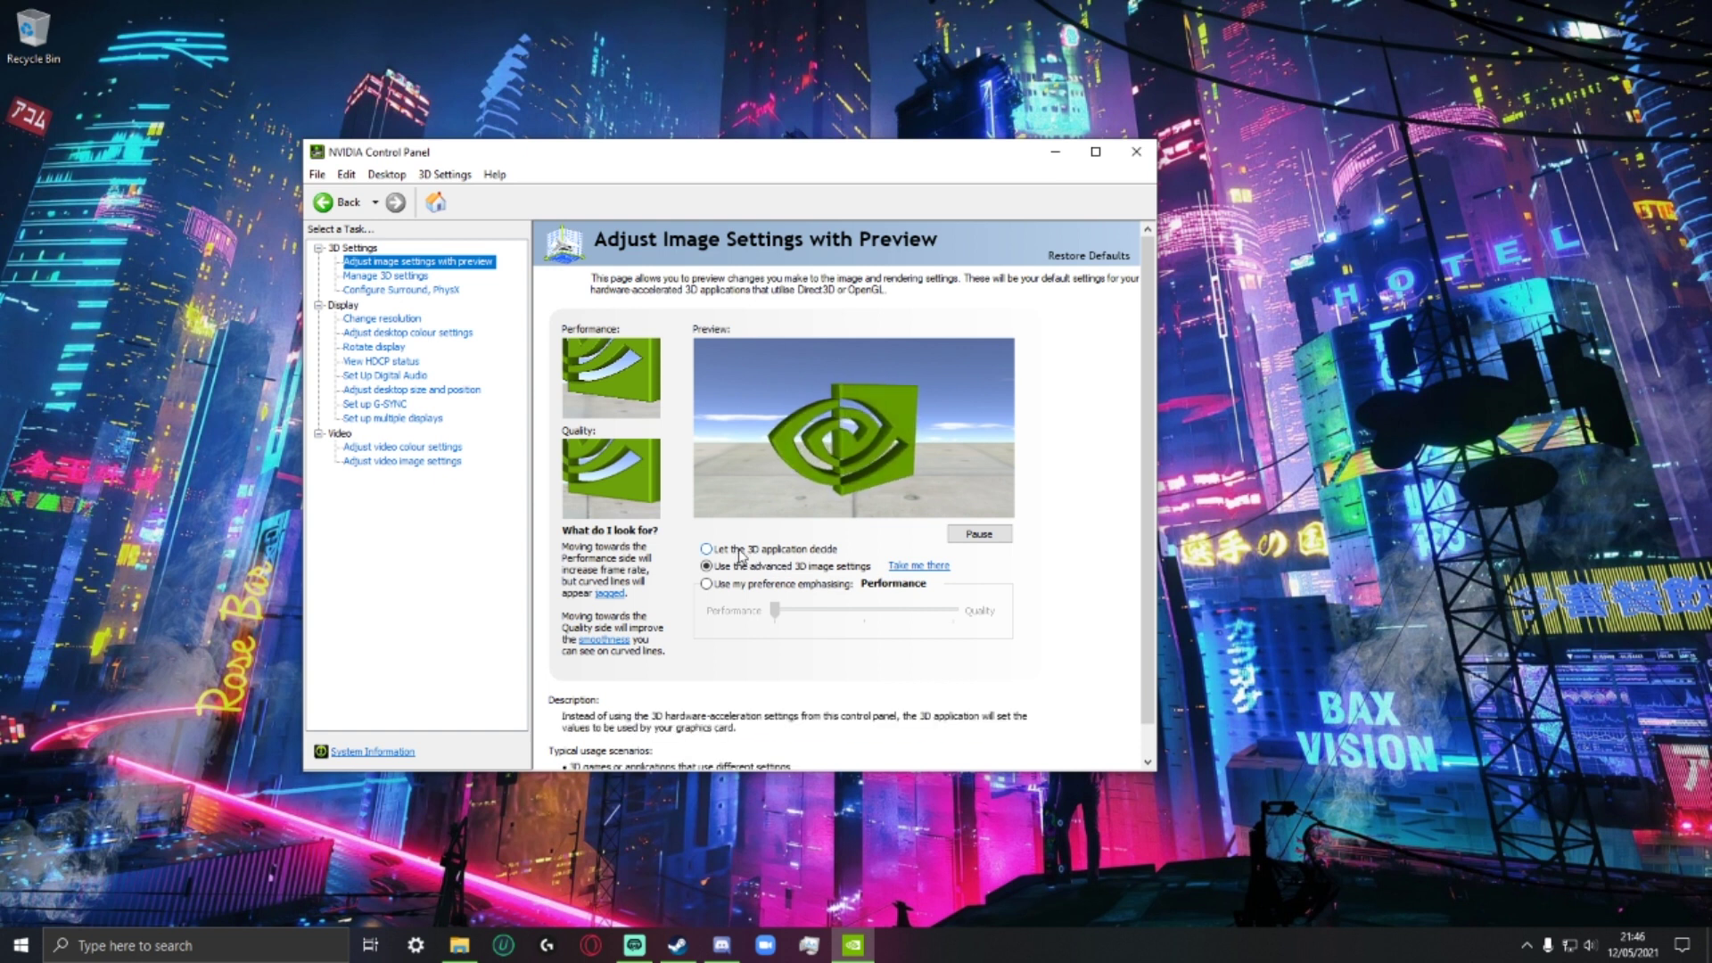
click(727, 565)
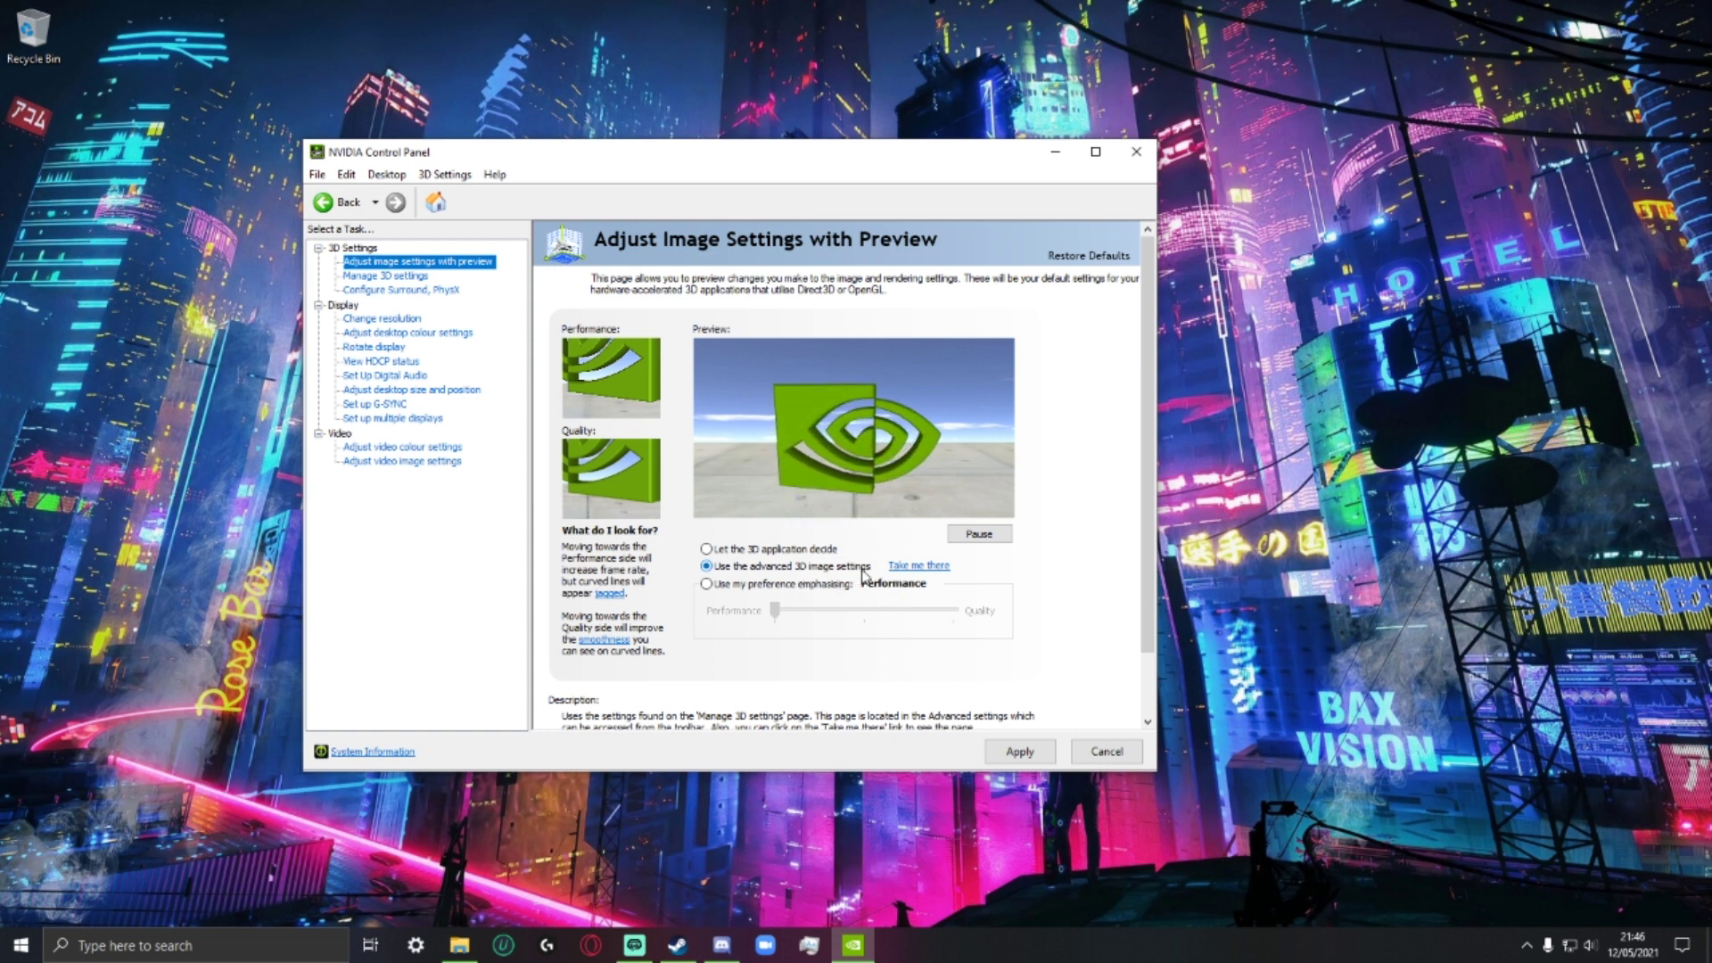
click(1018, 752)
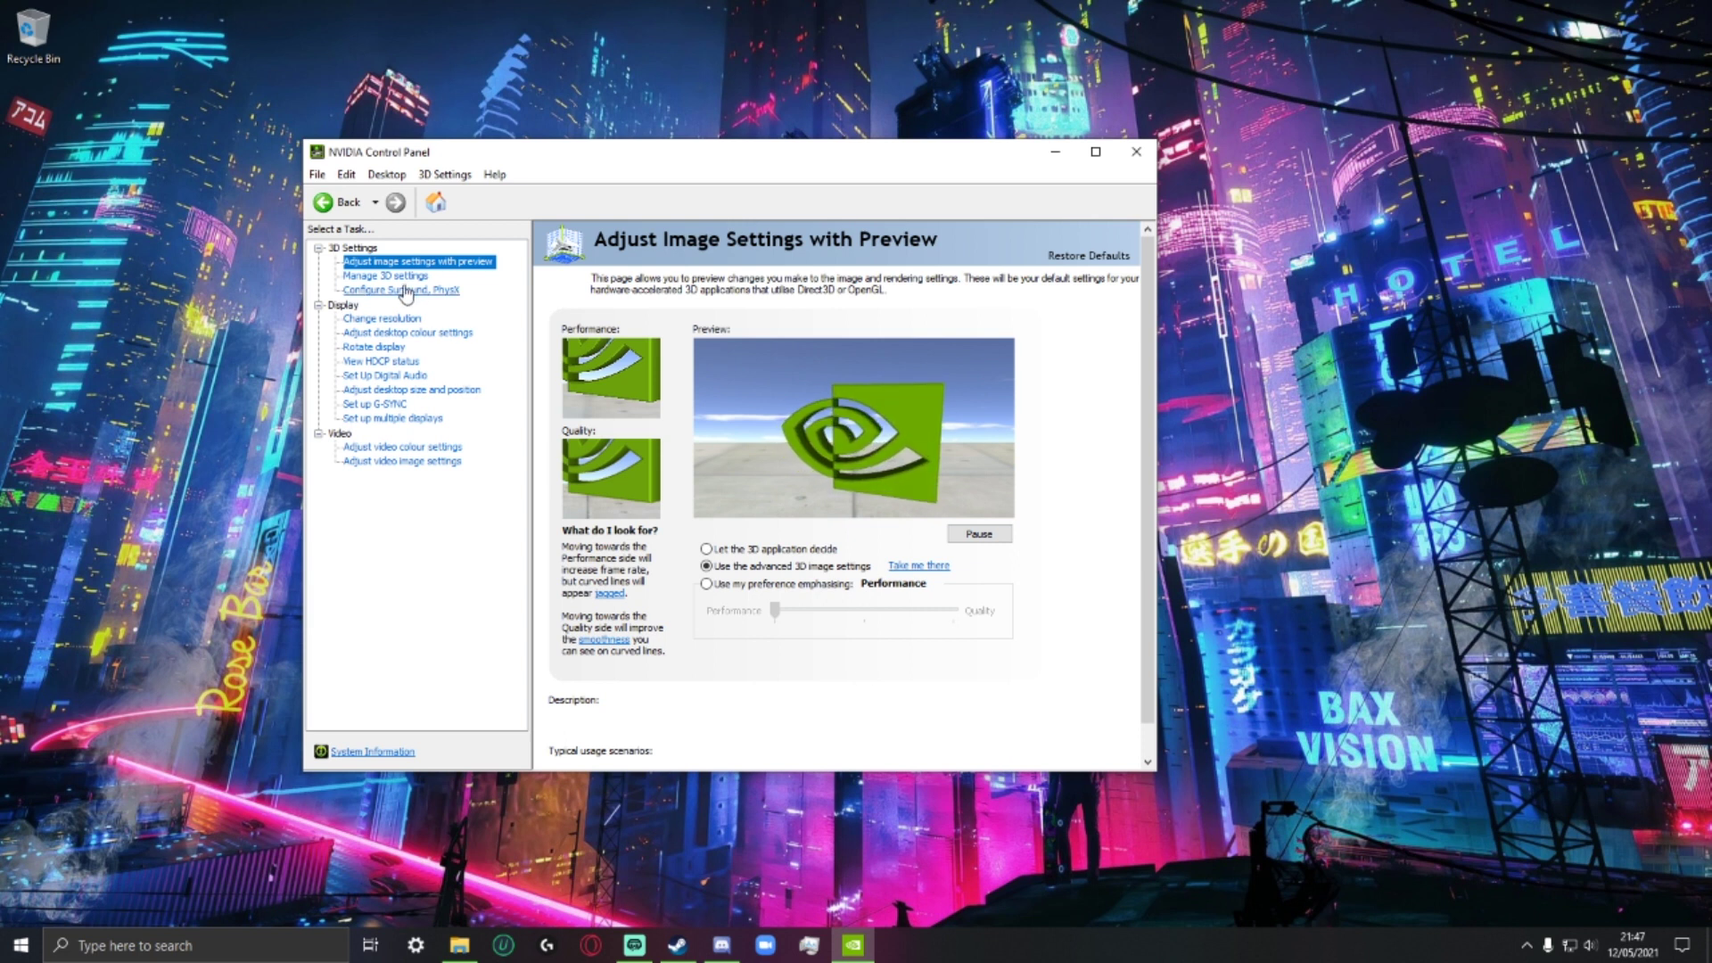
Step: Show the program-specific 3D settings with Client.exe (client.exe) as the program to customise
click(397, 279)
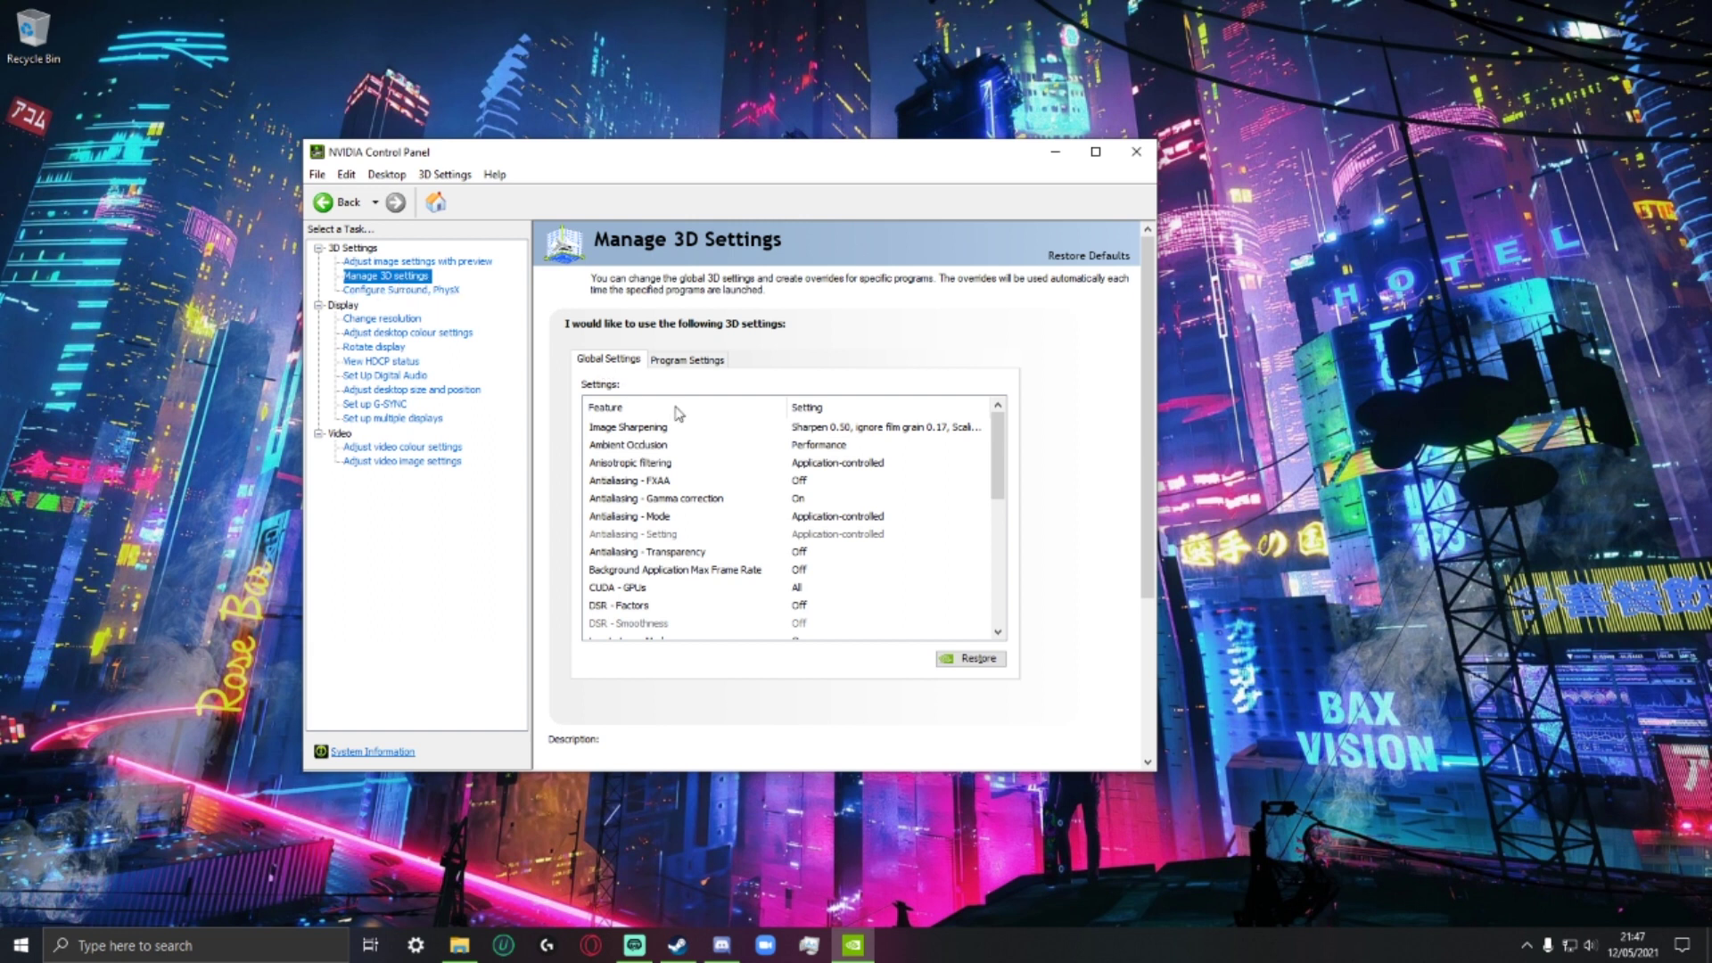
mouse_move(862, 437)
scroll(883, 442, down, 5)
scroll(920, 450, up, 5)
mouse_move(920, 432)
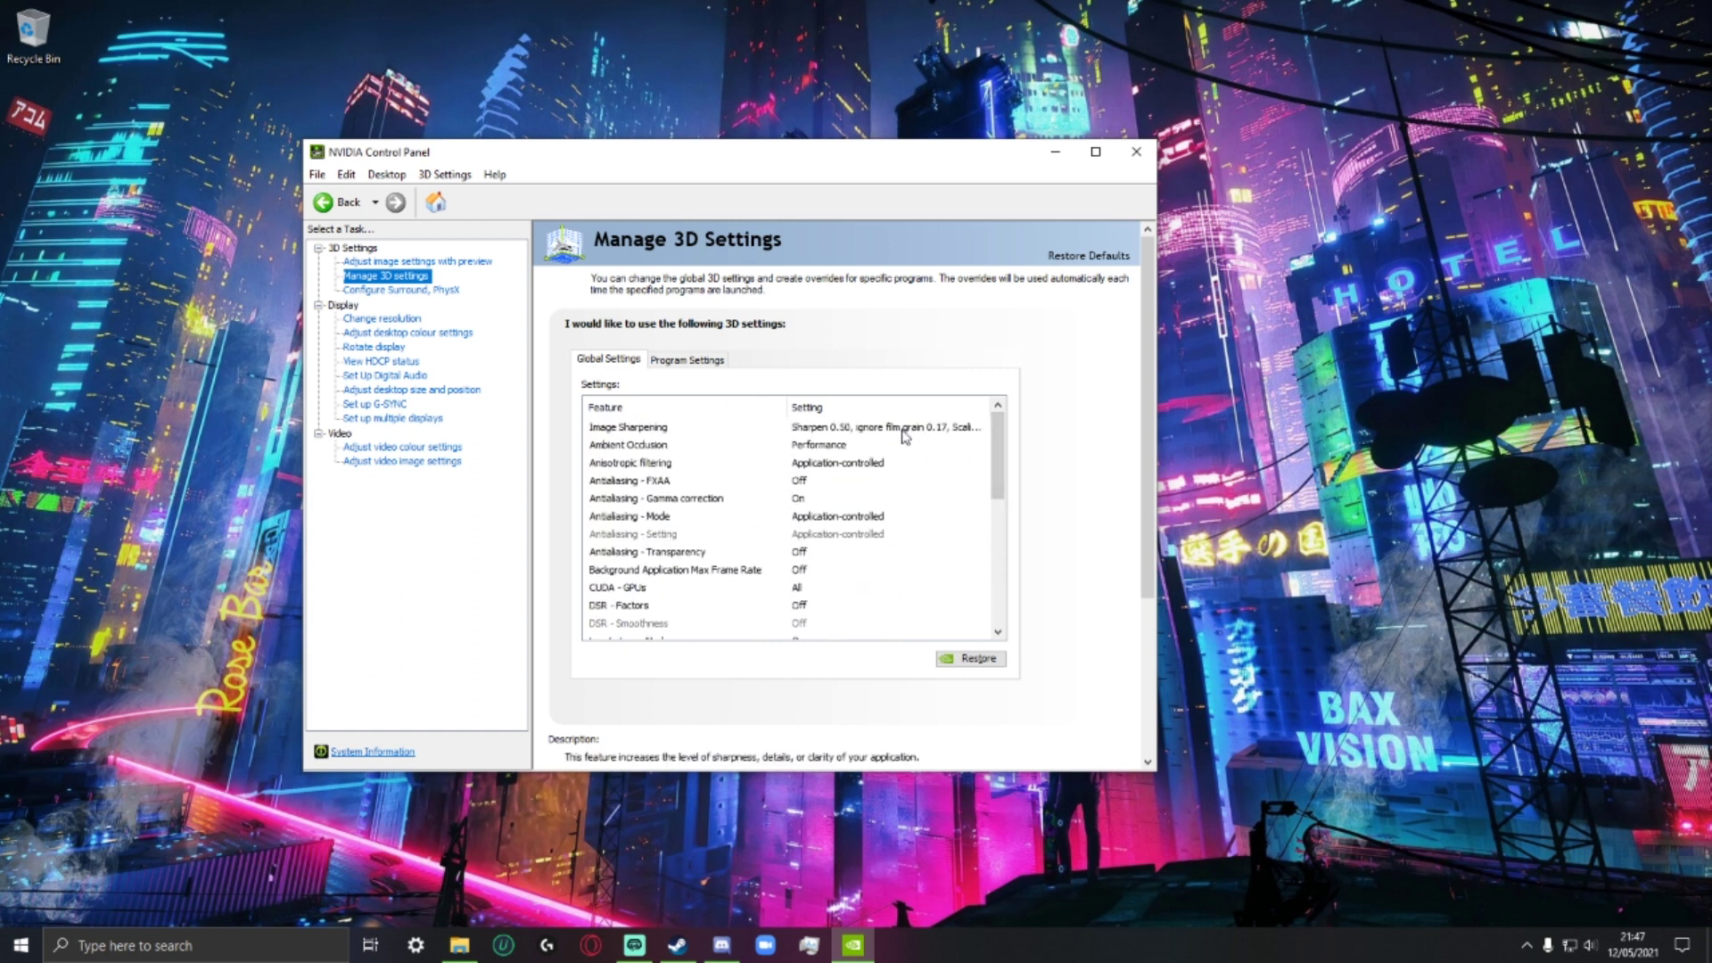
click(690, 360)
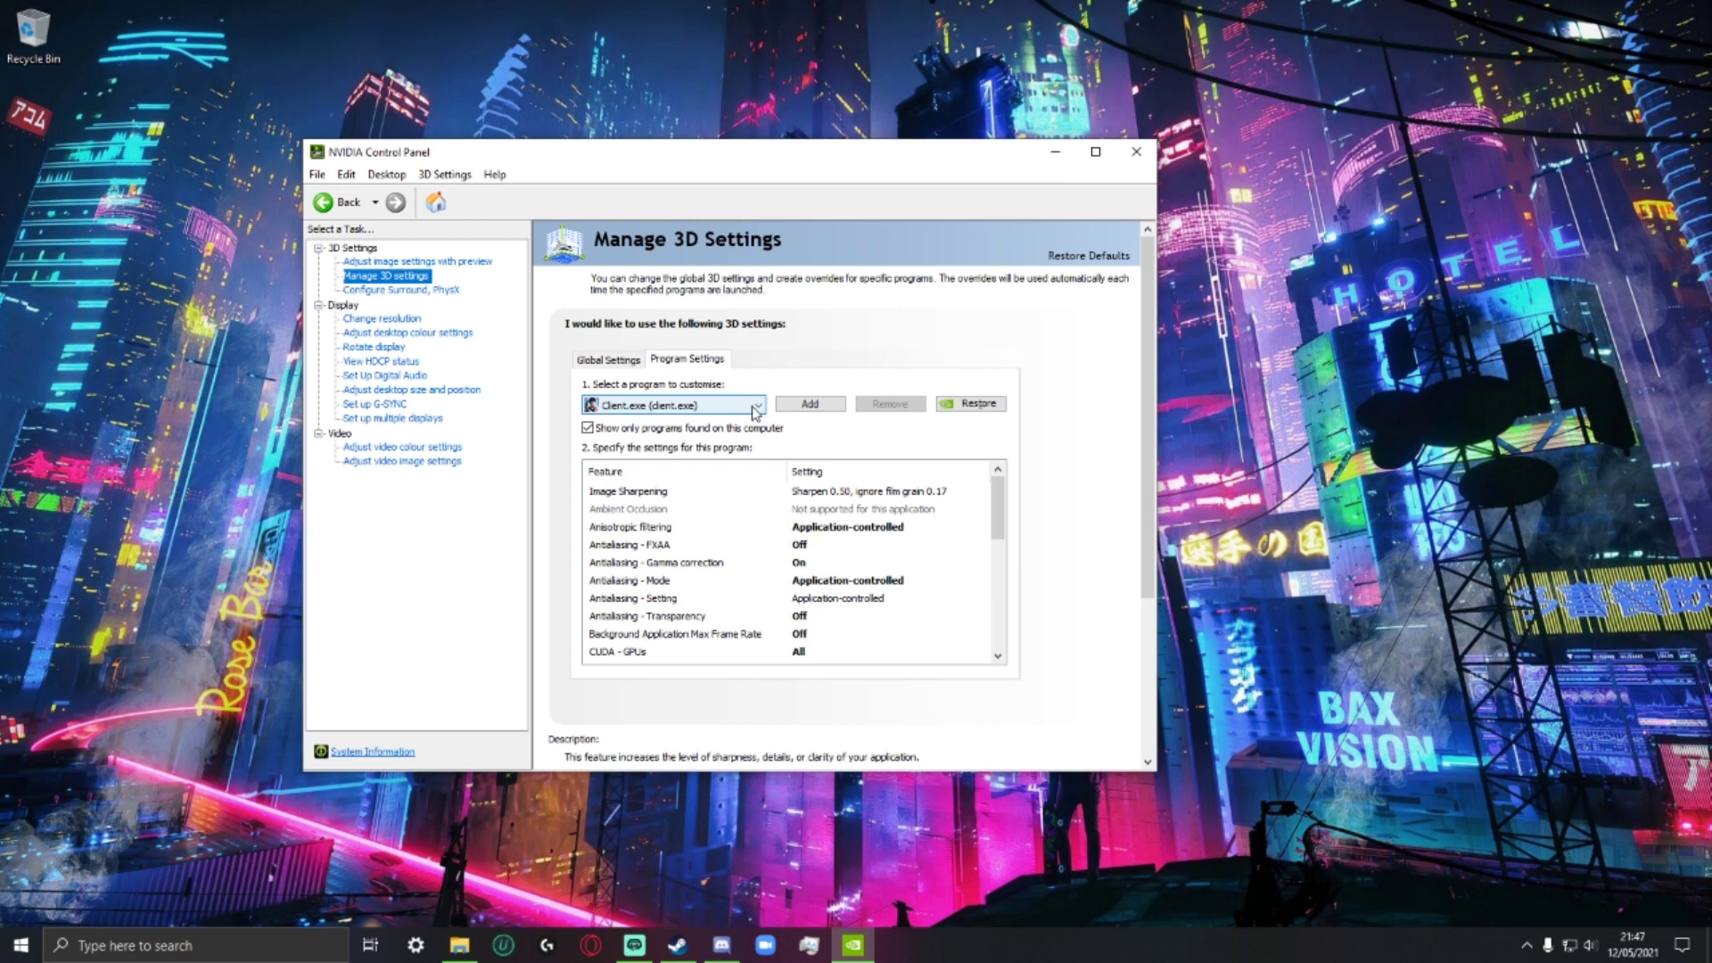
click(754, 407)
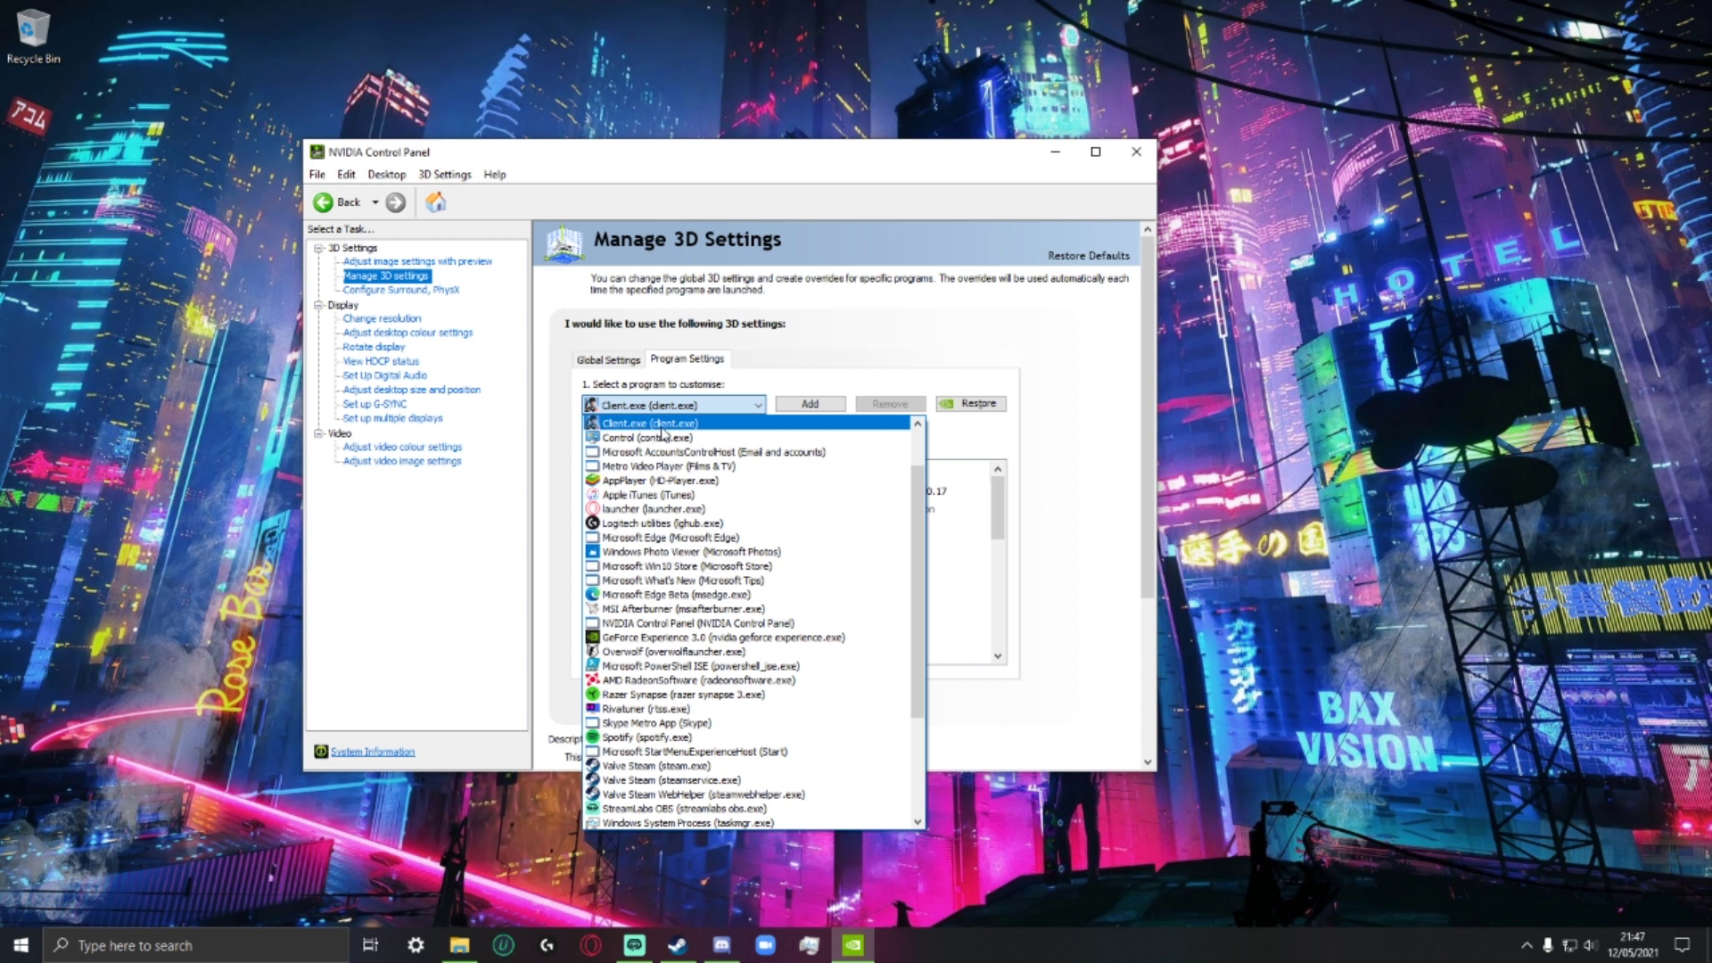
click(772, 382)
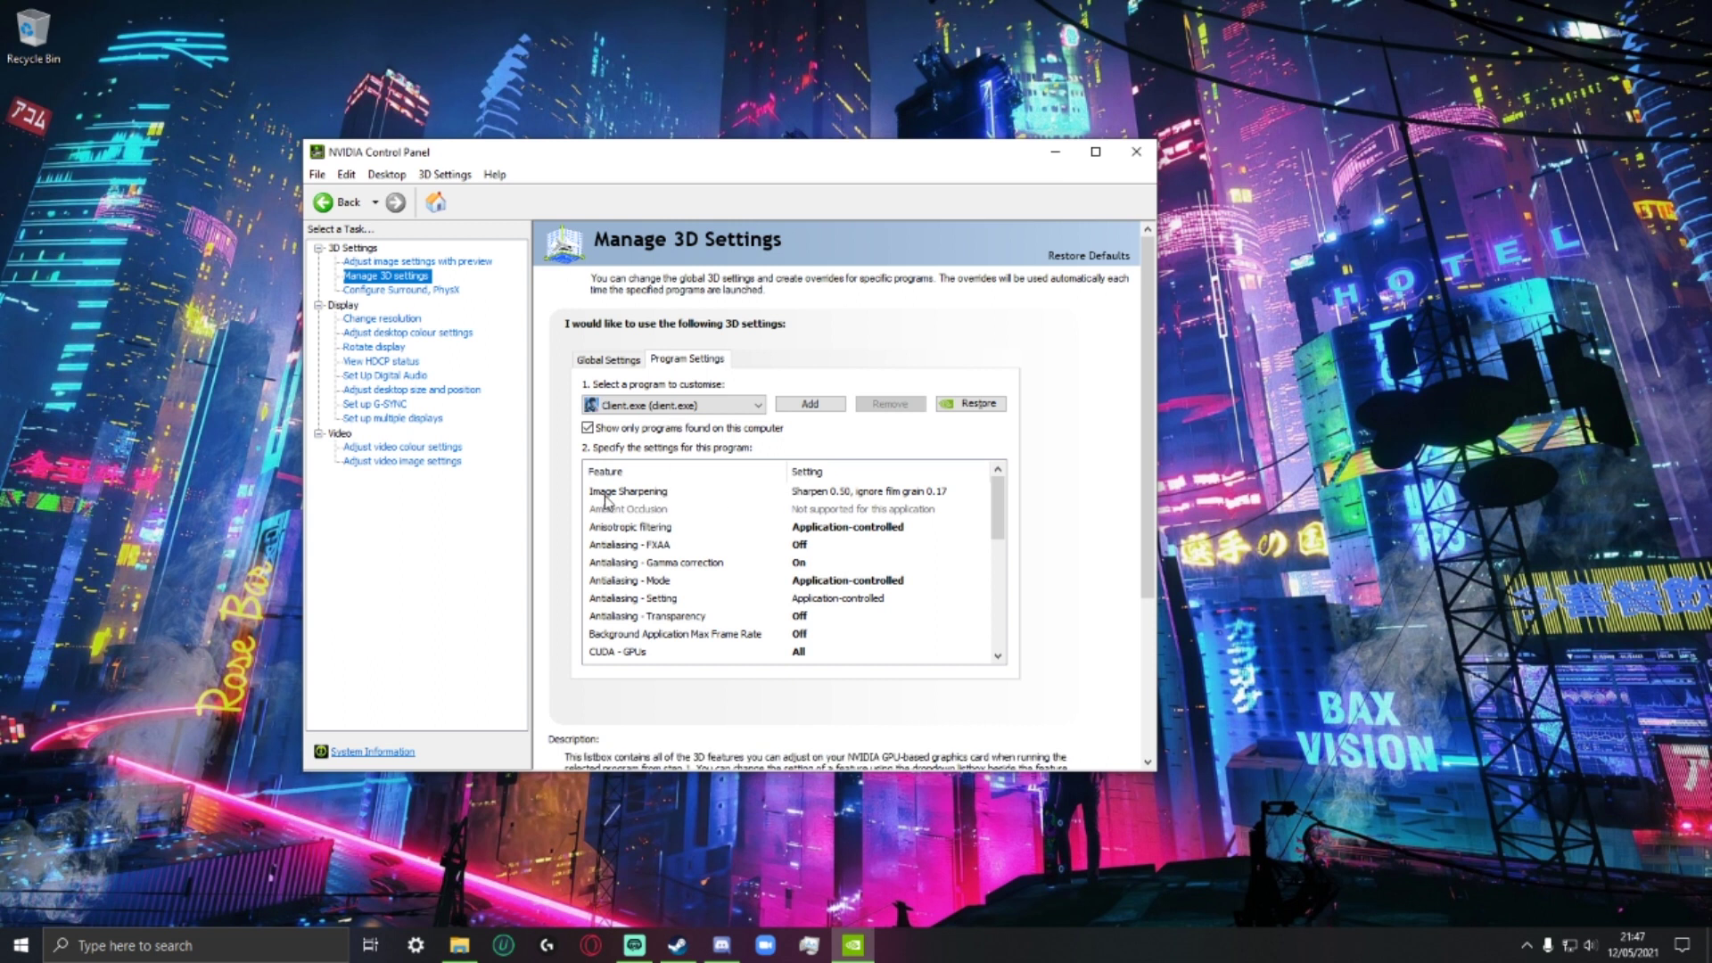
Step: Confirm image sharpening as On for Client.exe, with Sharpen at 0.50 and Ignore film grain at 0.17
click(655, 495)
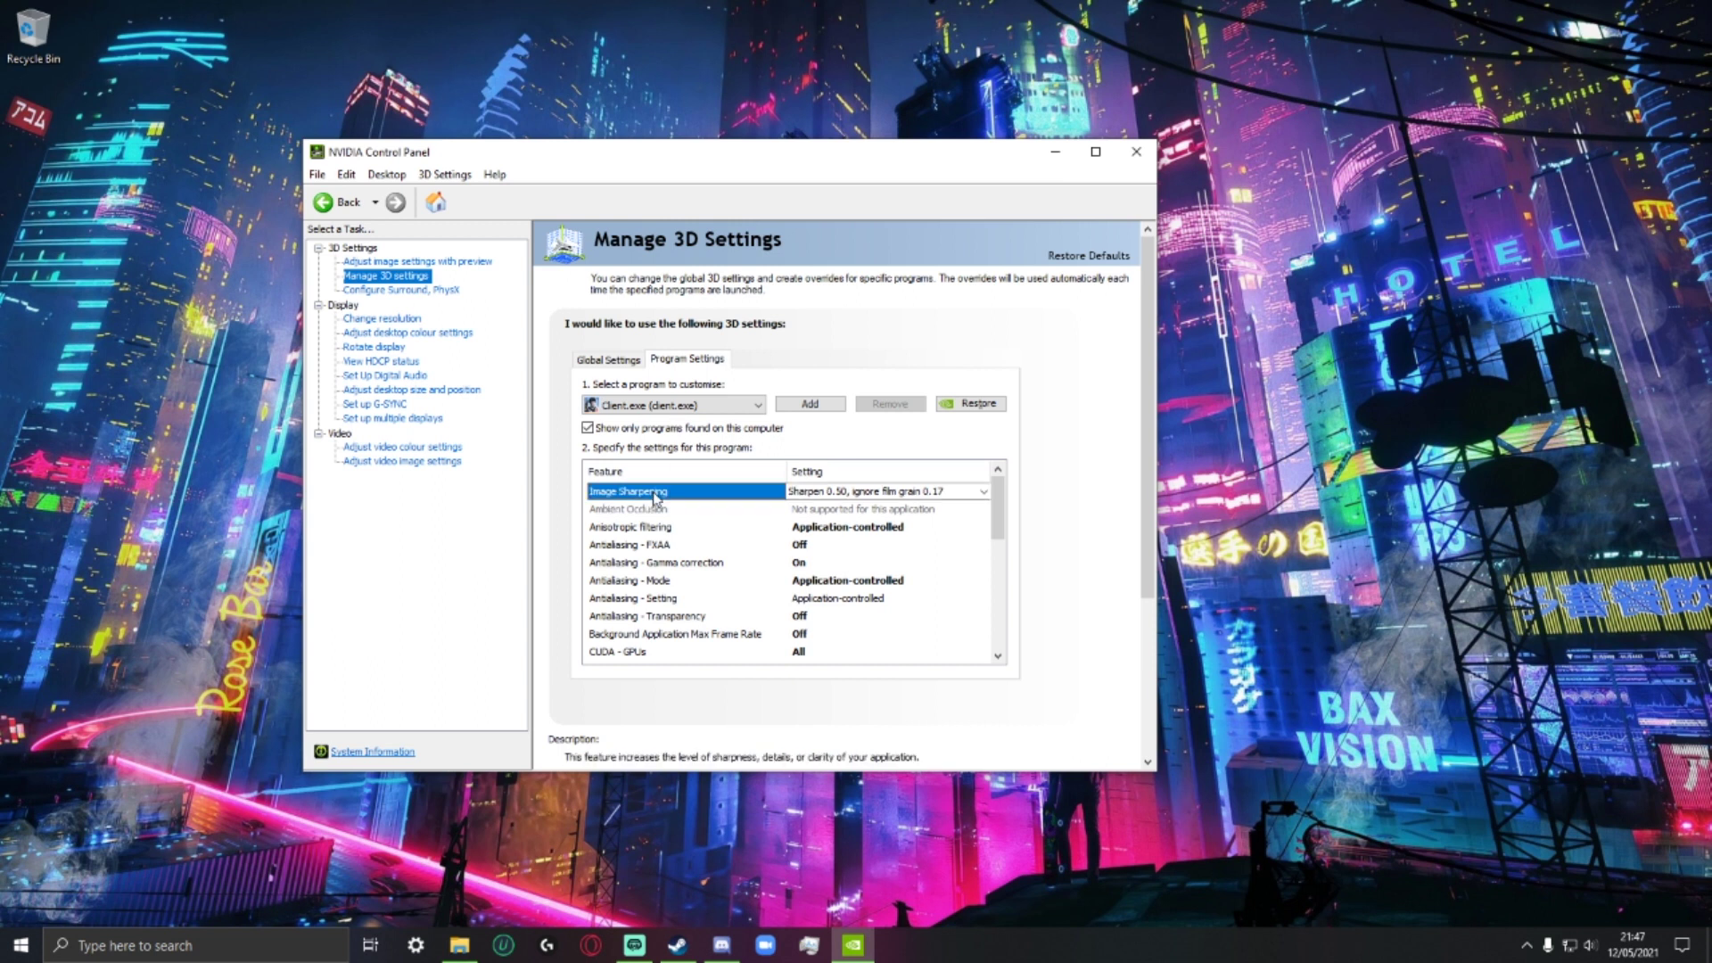
click(817, 493)
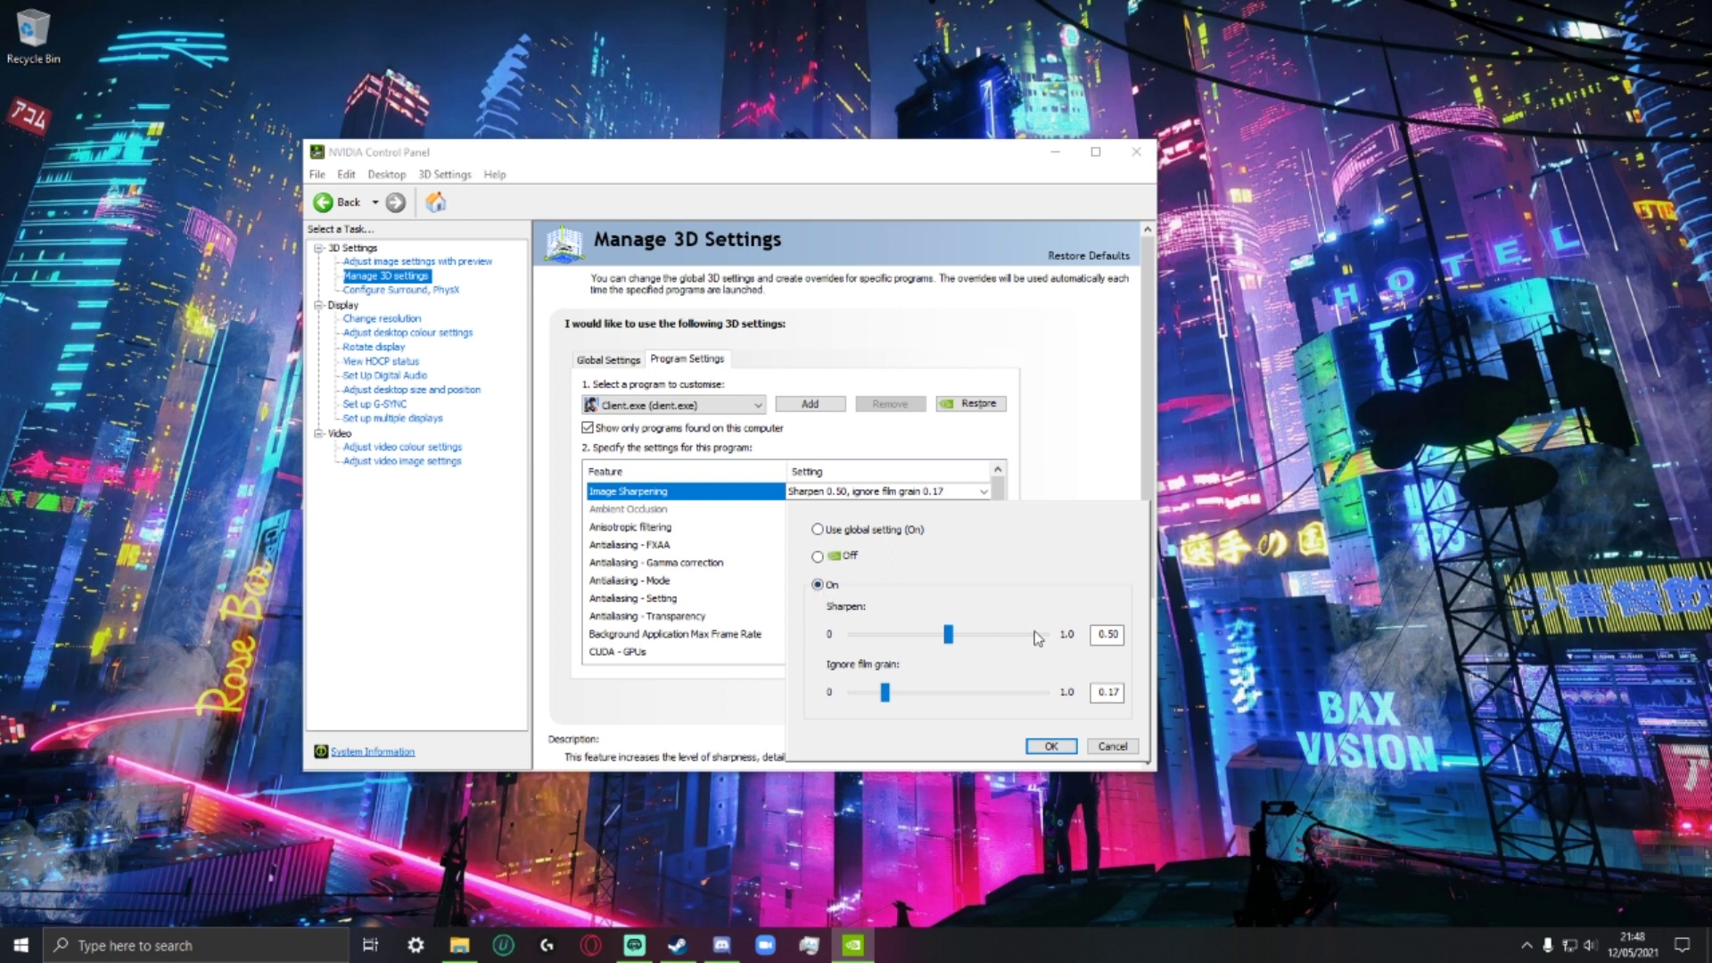
click(1052, 746)
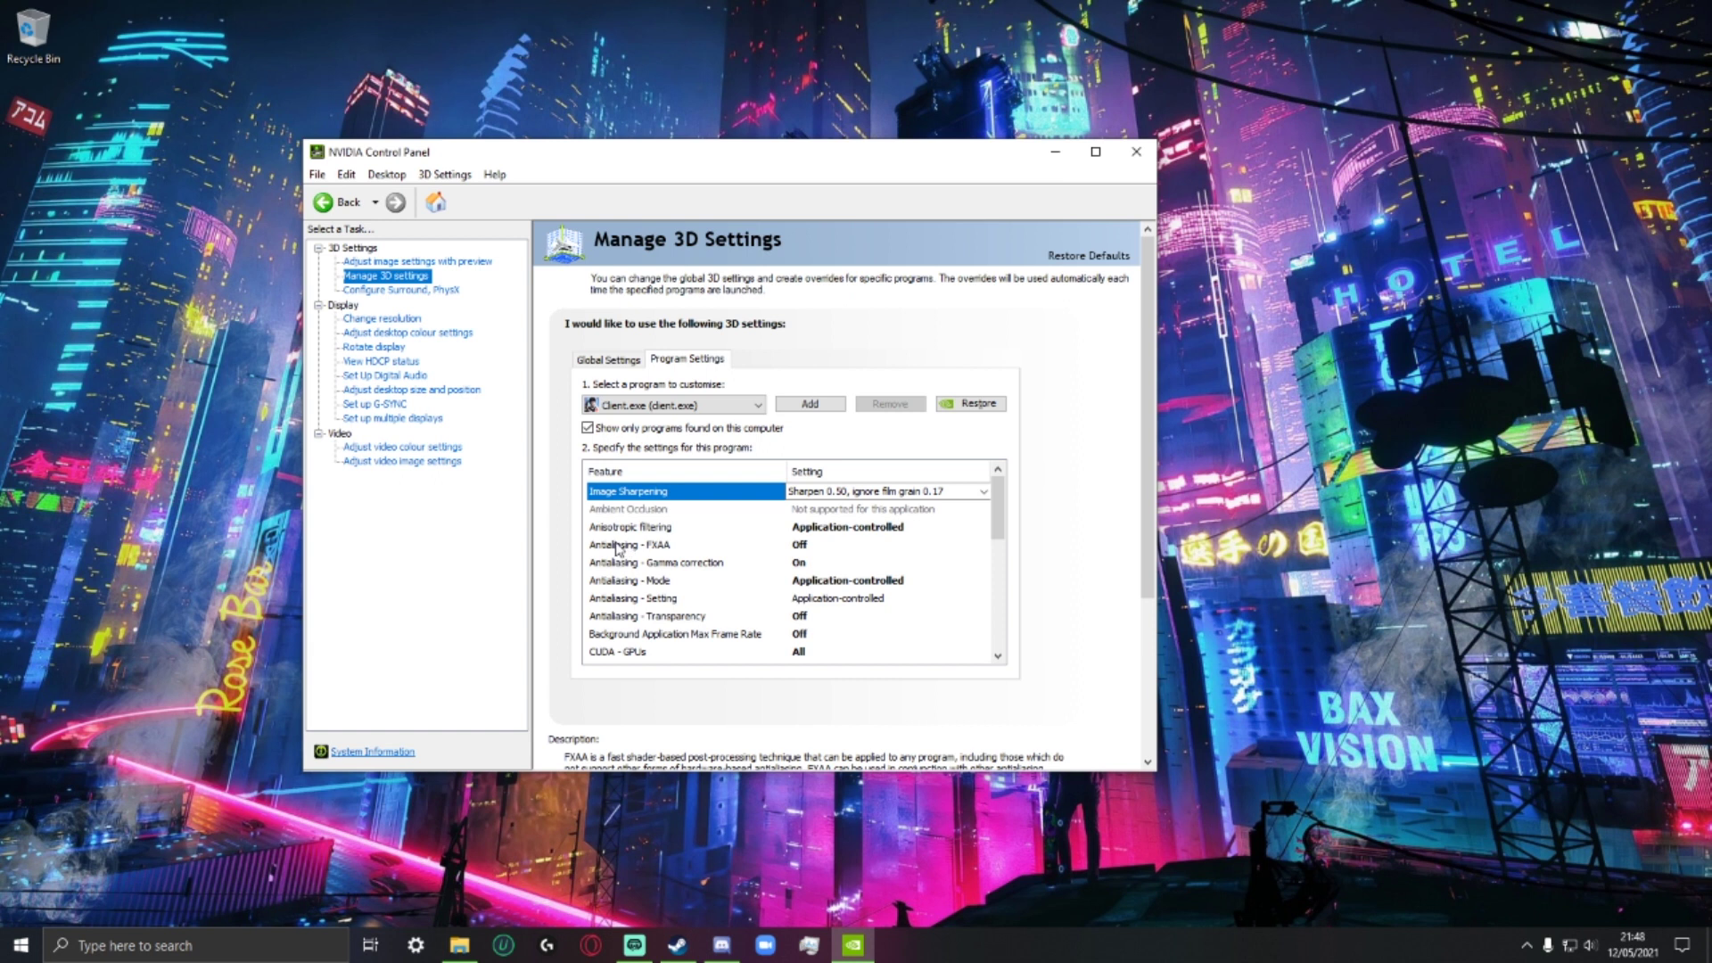
Step: Keep anisotropic filtering at Application-controlled and Antialiasing - FXAA at Off for Client.exe
click(852, 529)
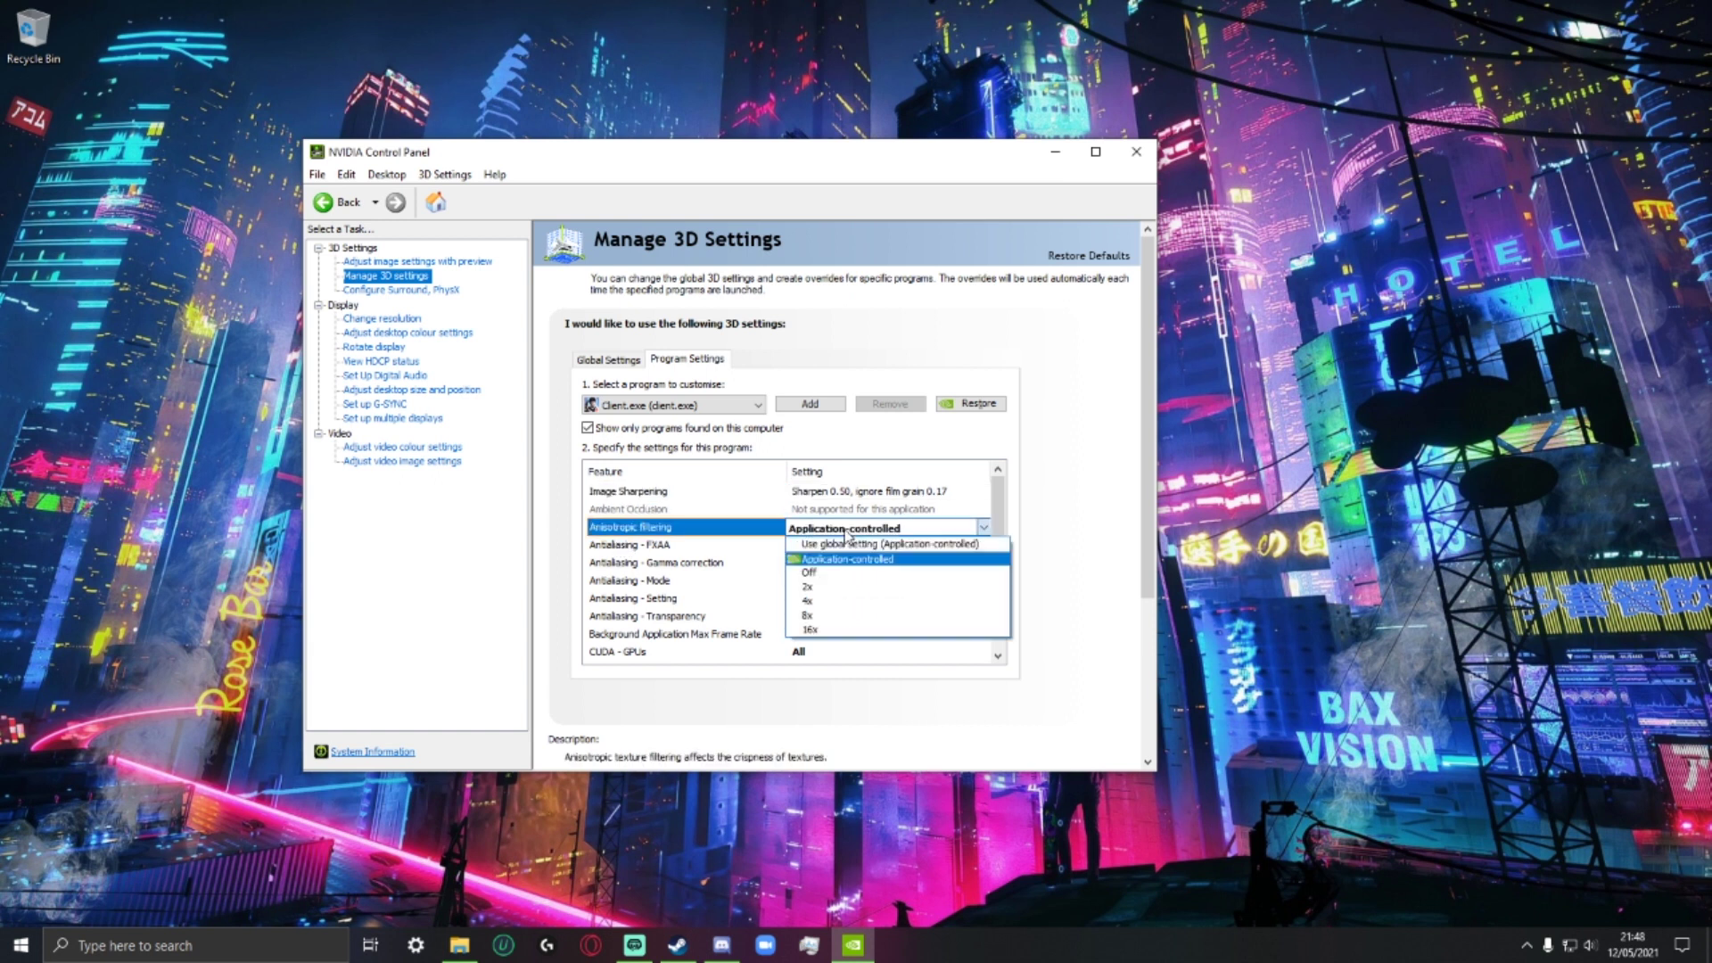
click(967, 537)
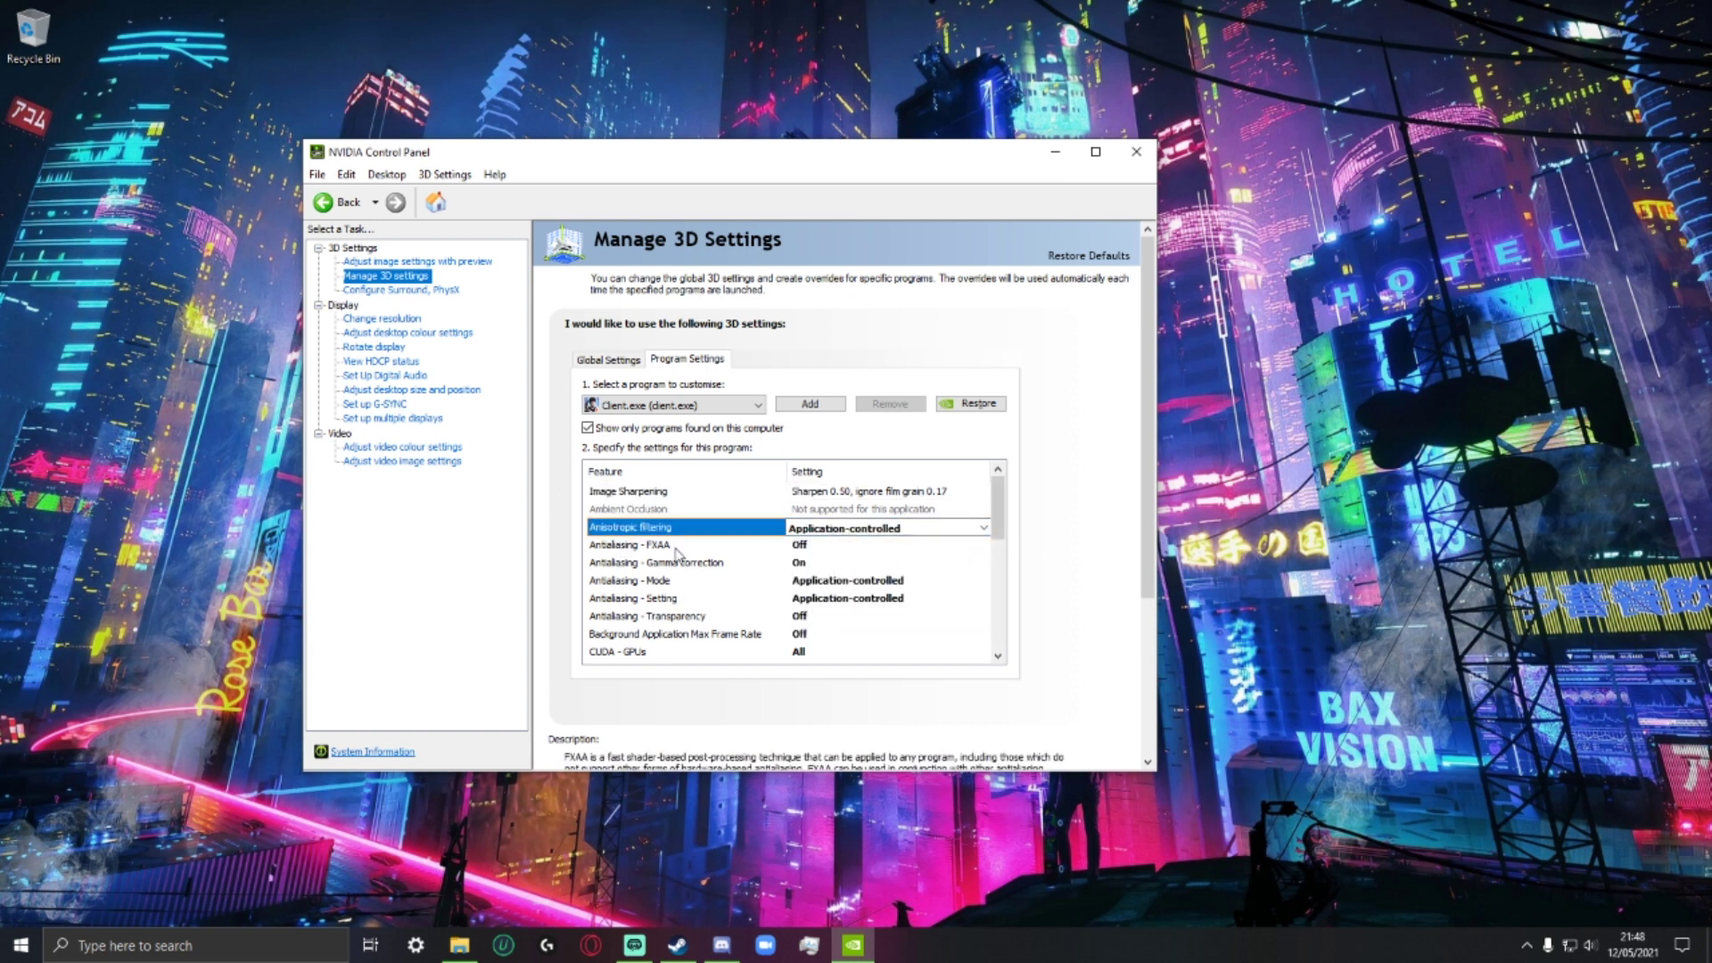
click(810, 546)
click(810, 546)
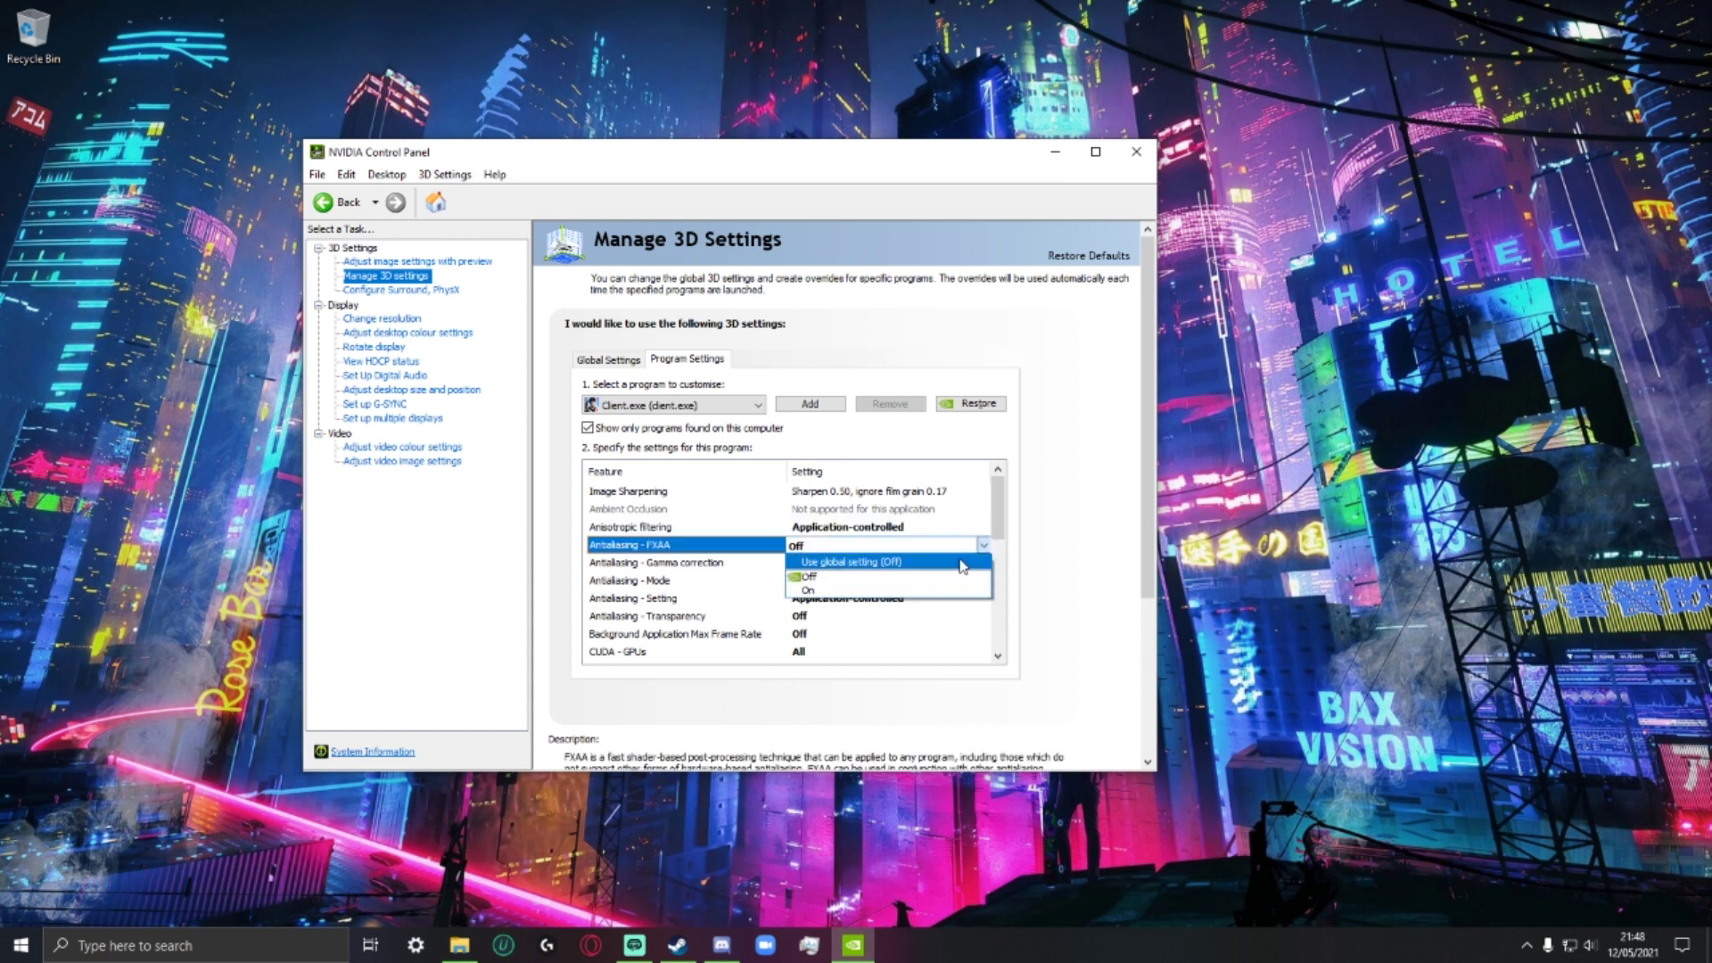
click(807, 560)
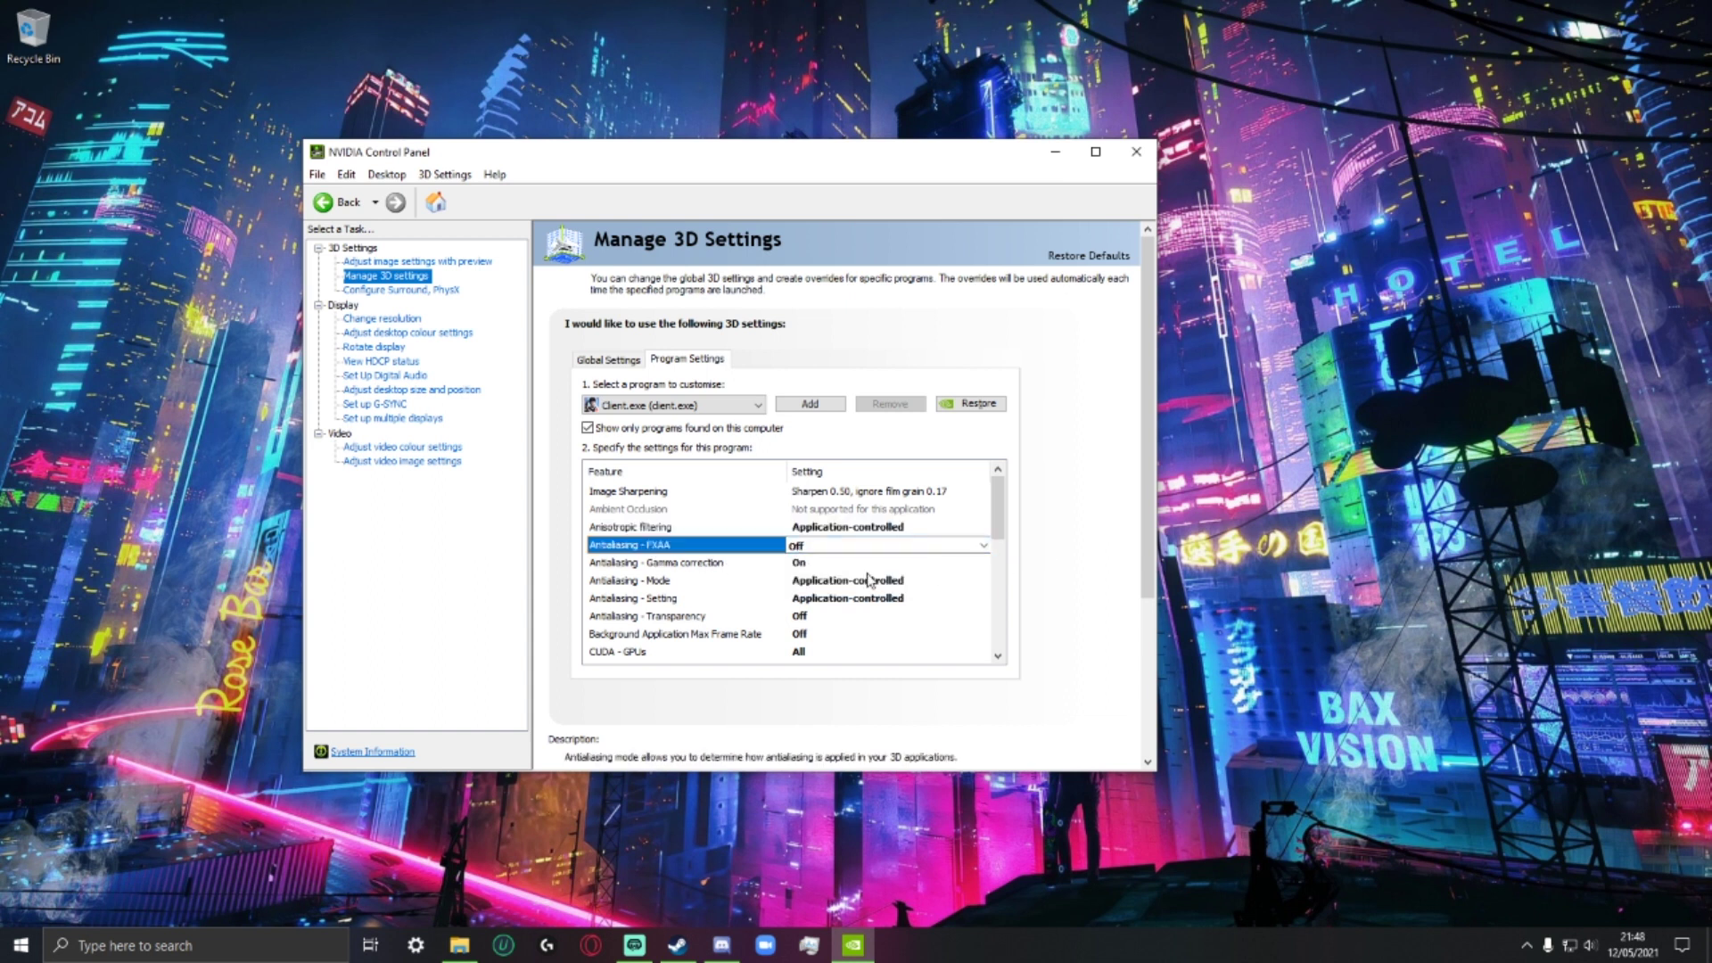
Step: Keep Antialiasing - Gamma correction at On and Antialiasing - Mode at Application-controlled
click(848, 564)
click(848, 564)
click(1018, 578)
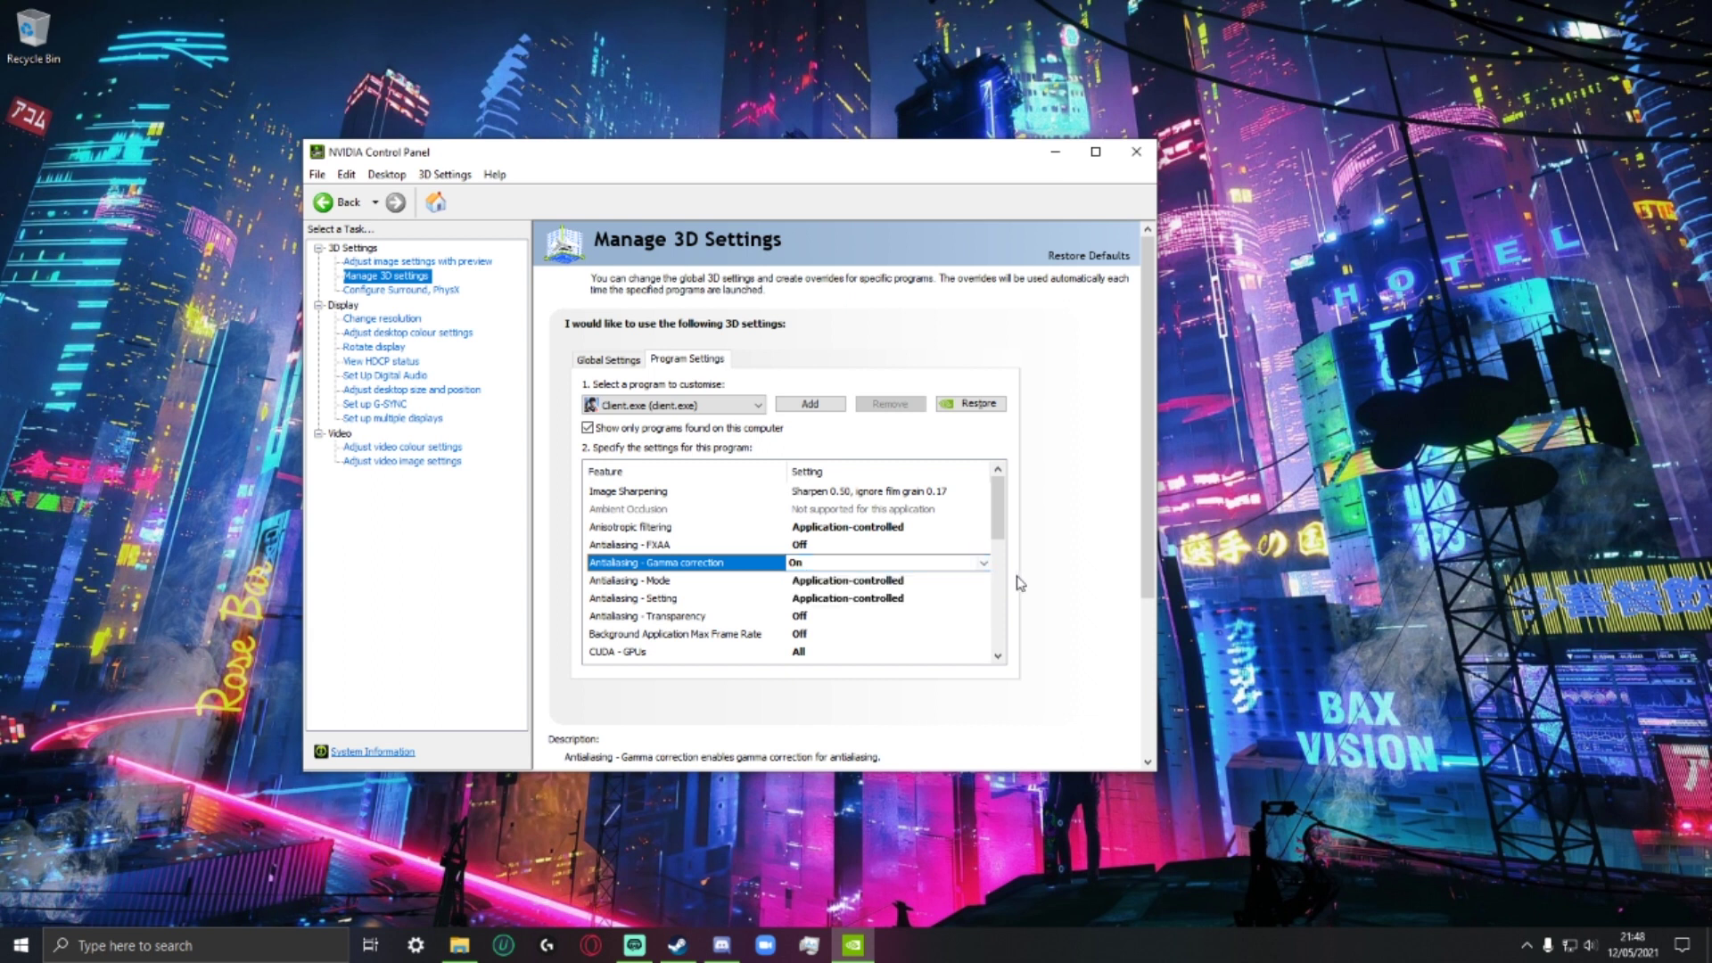
click(844, 587)
click(845, 587)
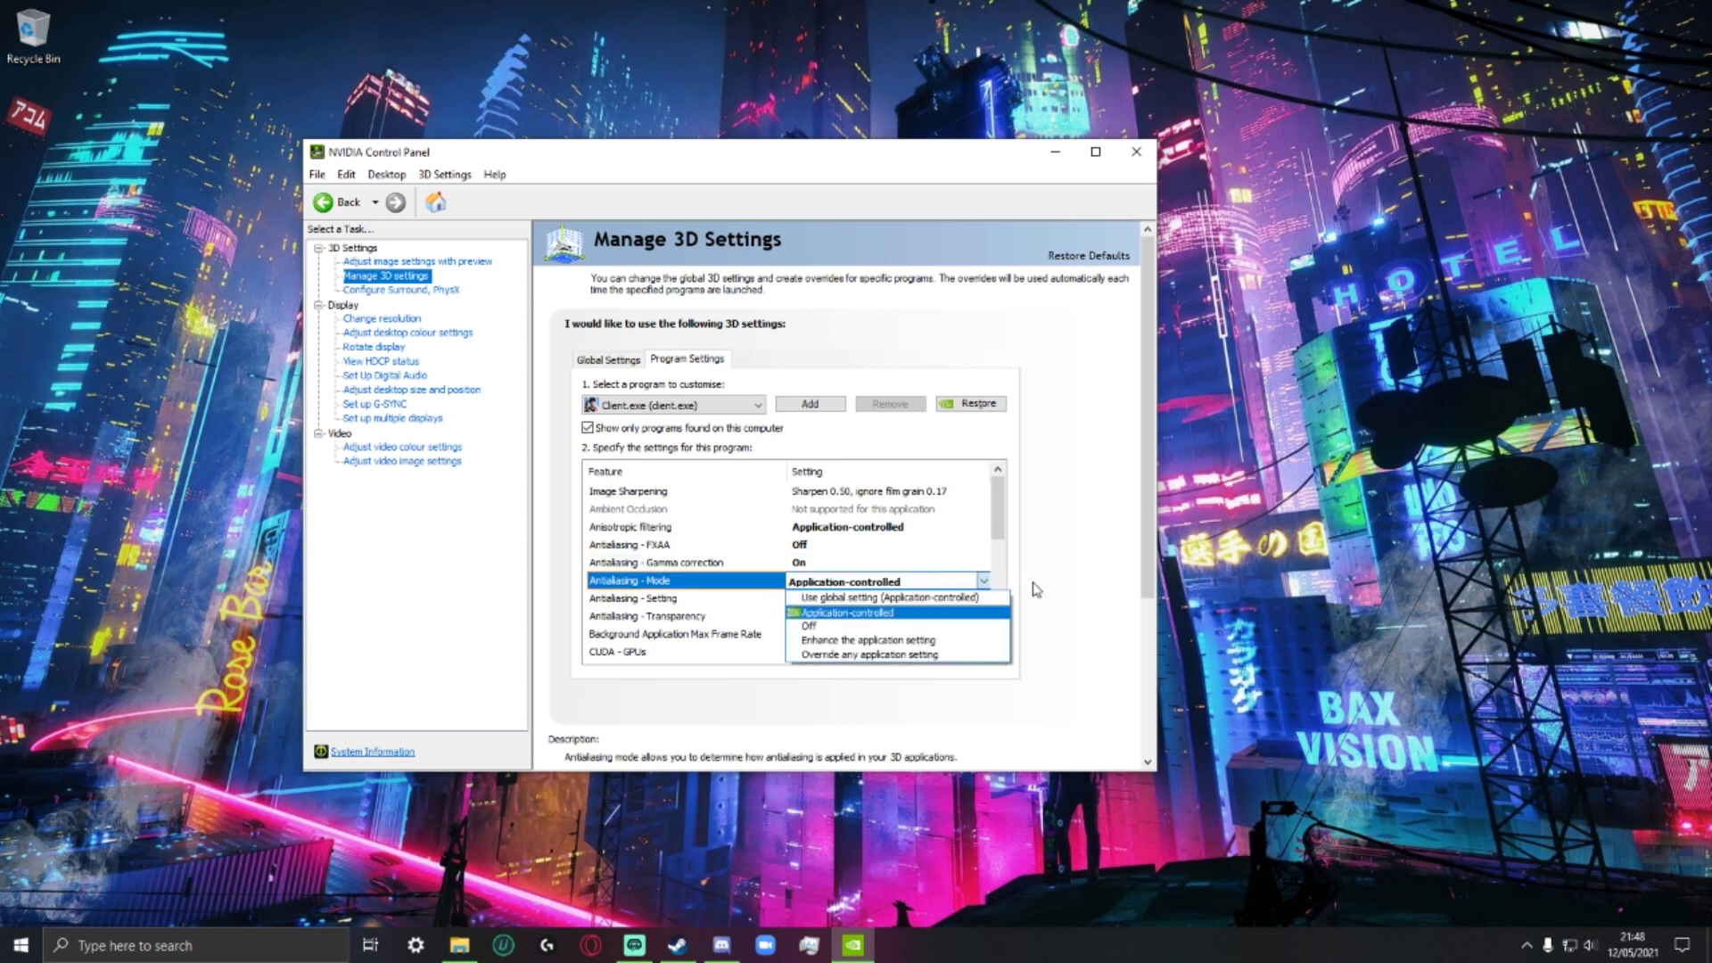
click(984, 581)
Step: Leave Antialiasing - Setting on the global setting (Application-controlled) and keep Antialiasing - Transparency at Off
click(850, 600)
click(850, 600)
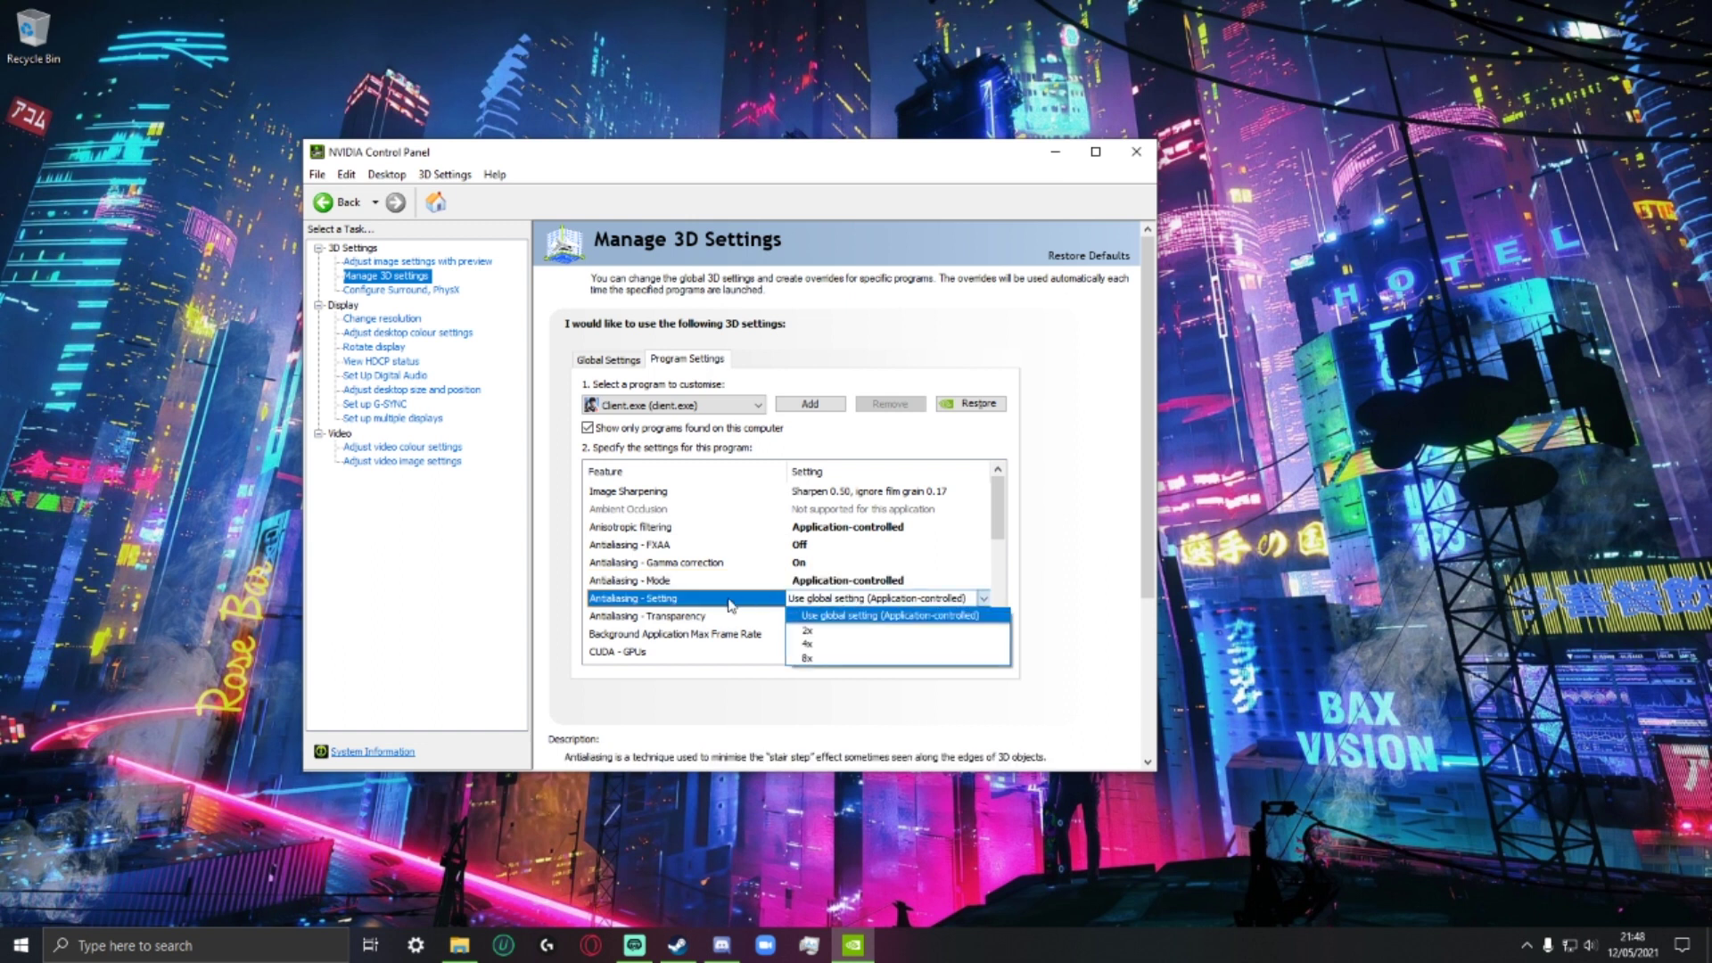
click(1059, 586)
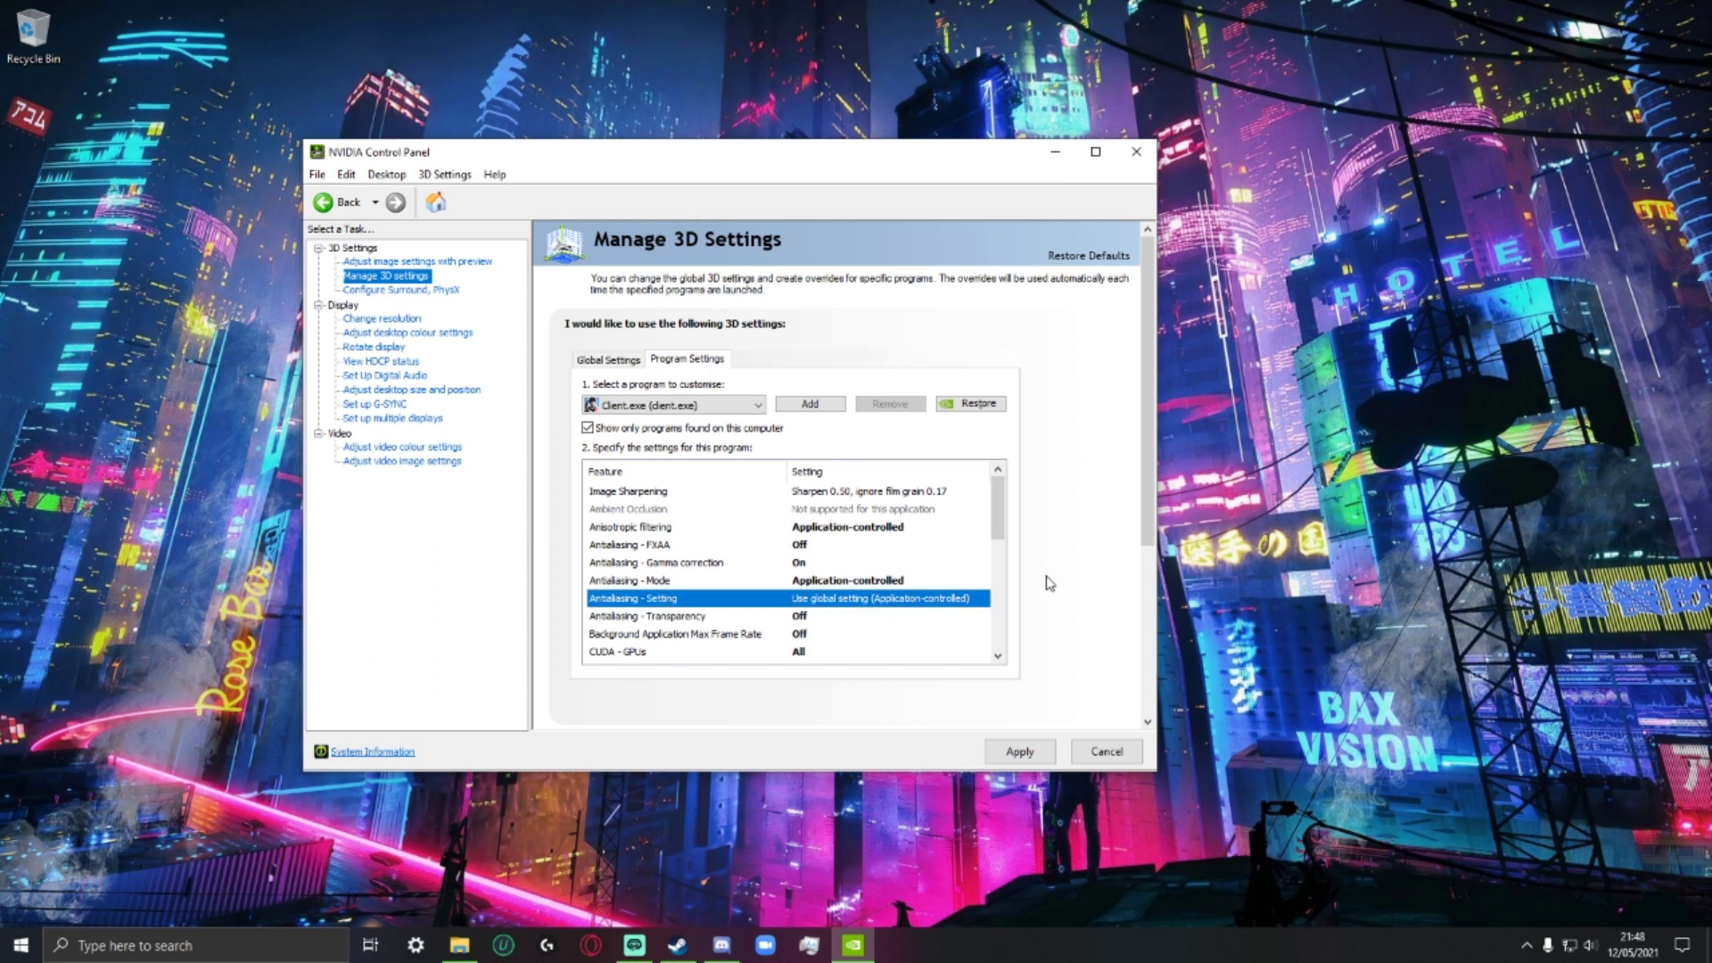
key(Up)
key(alt+Down)
key(Escape)
key(Down)
click(829, 618)
click(1040, 605)
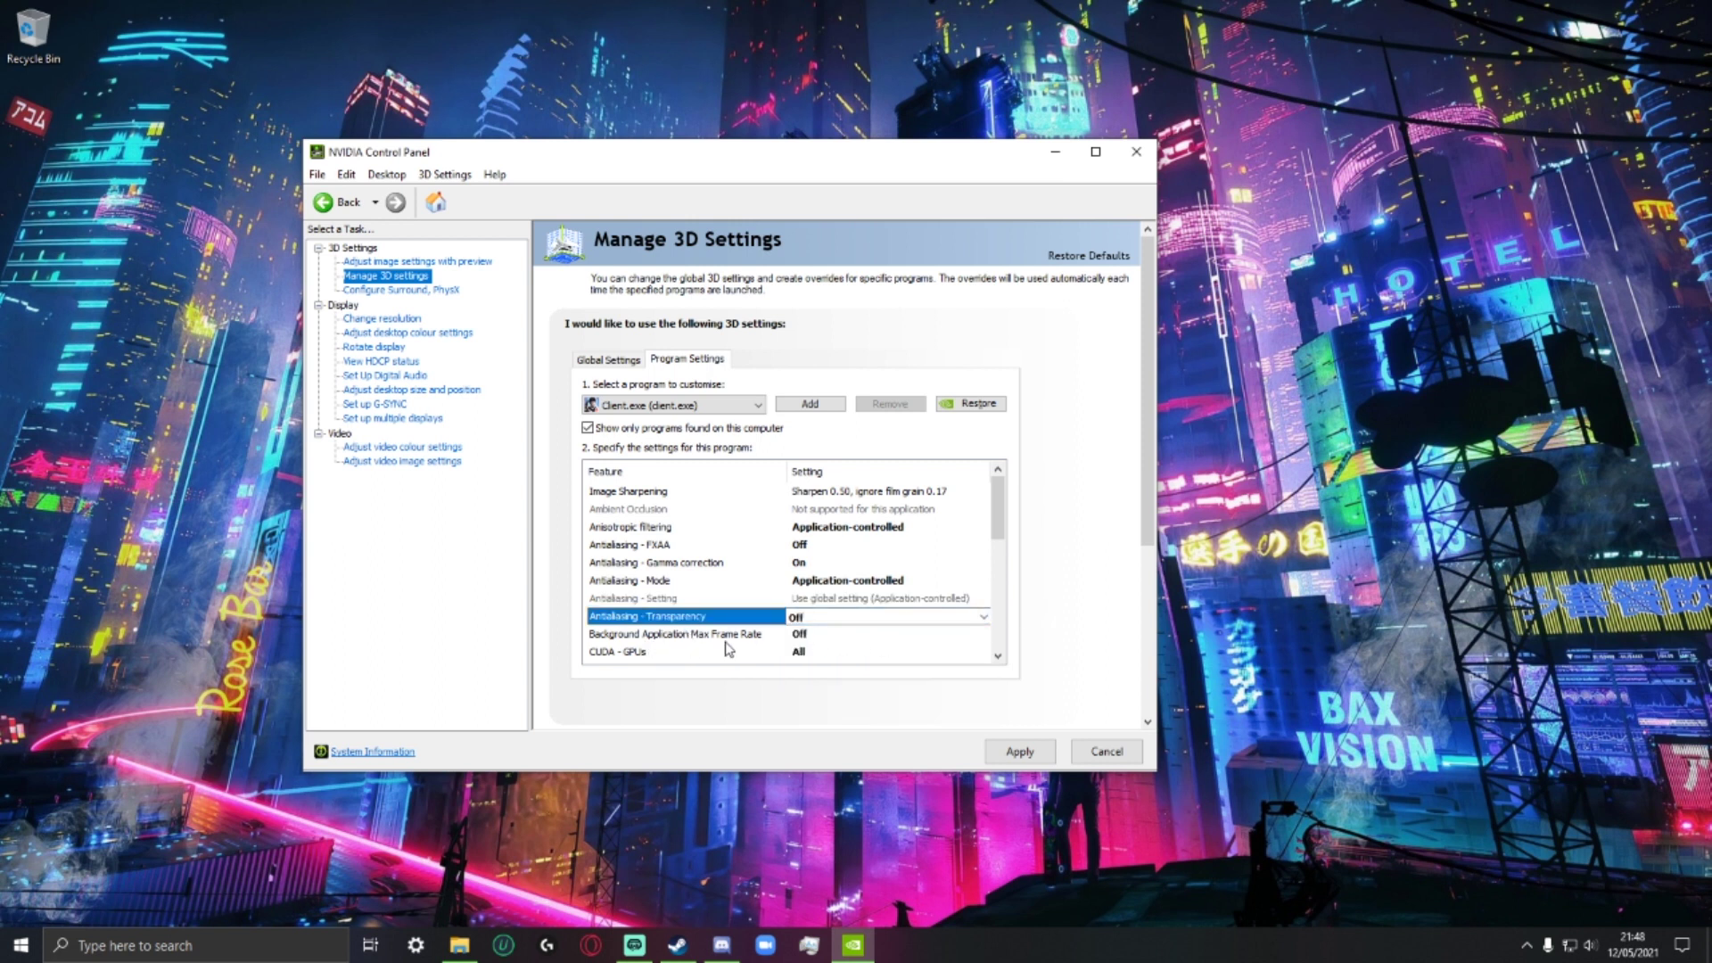
Step: Confirm the NVIDIA GeForce RTX 2080 Ti as the GPU used for CUDA by Client.exe
drag(999, 509, 999, 533)
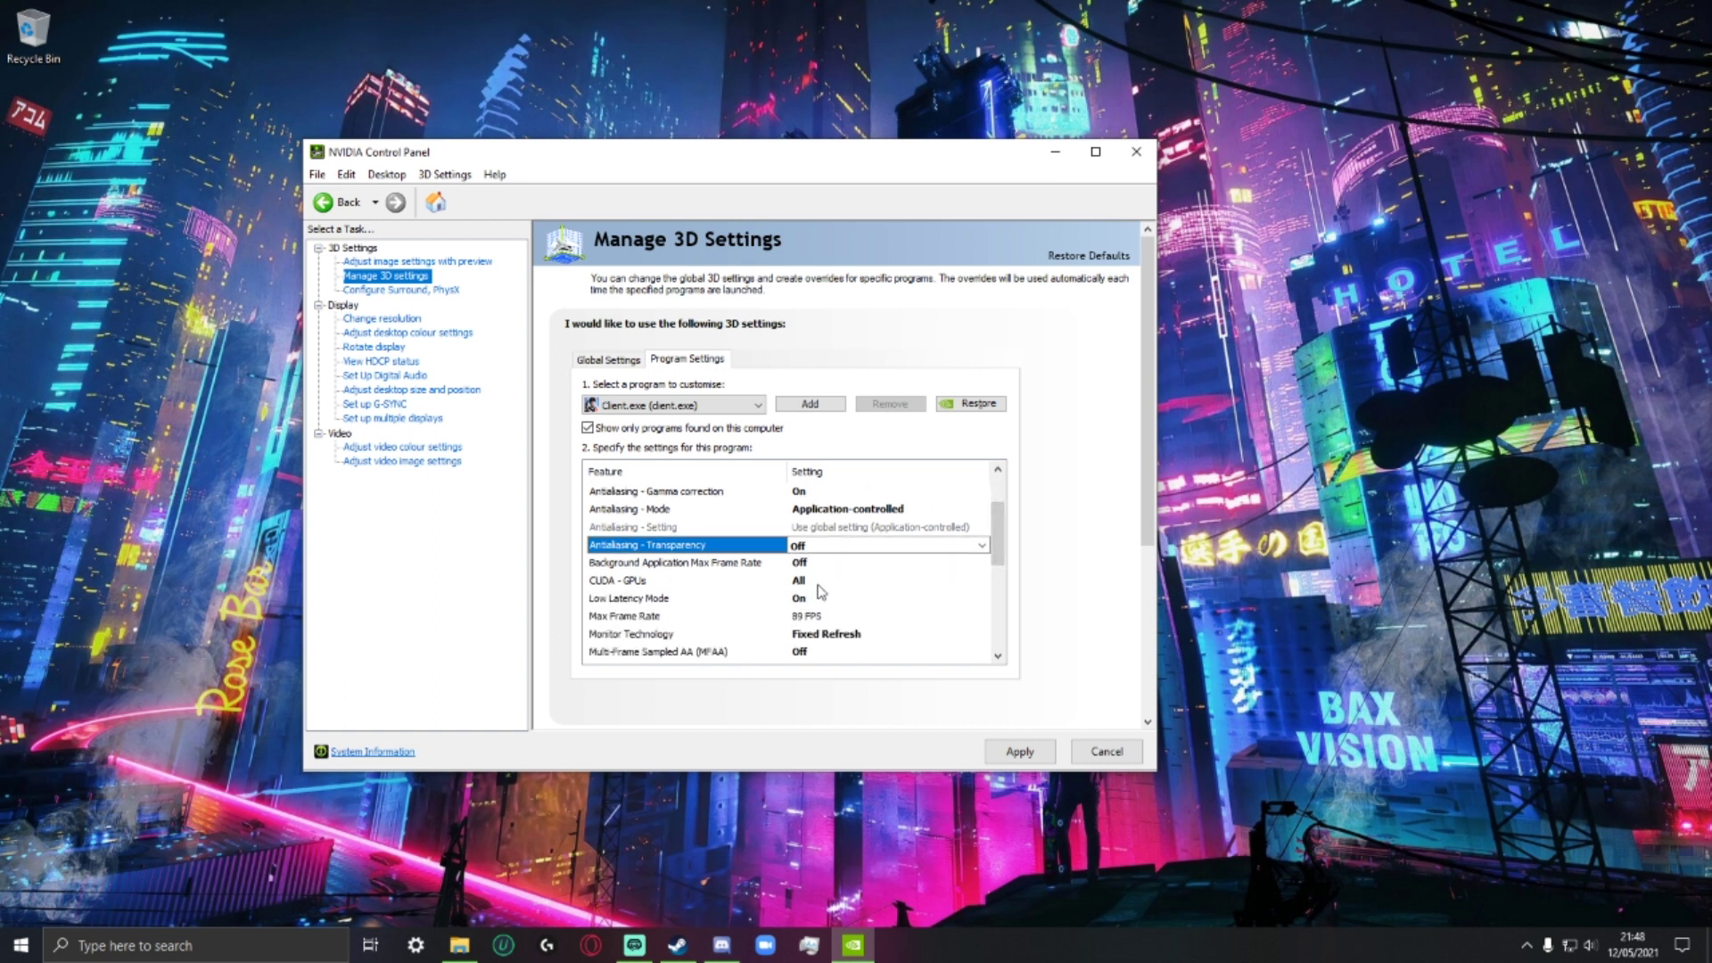
click(822, 581)
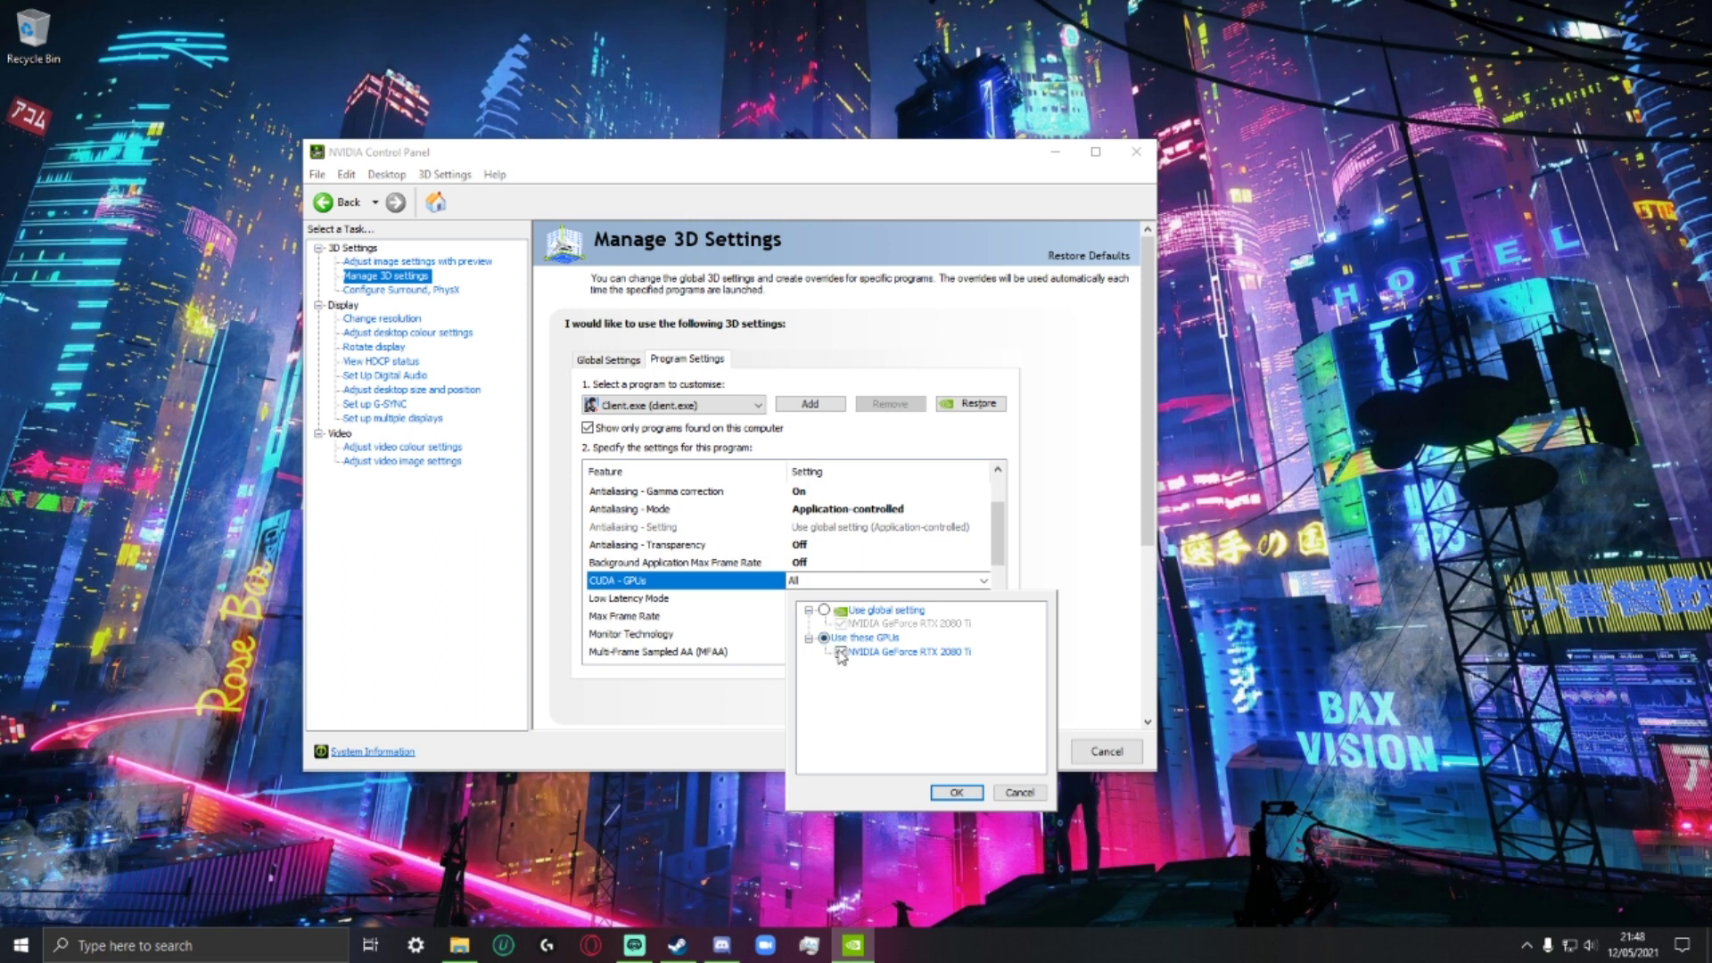
click(957, 791)
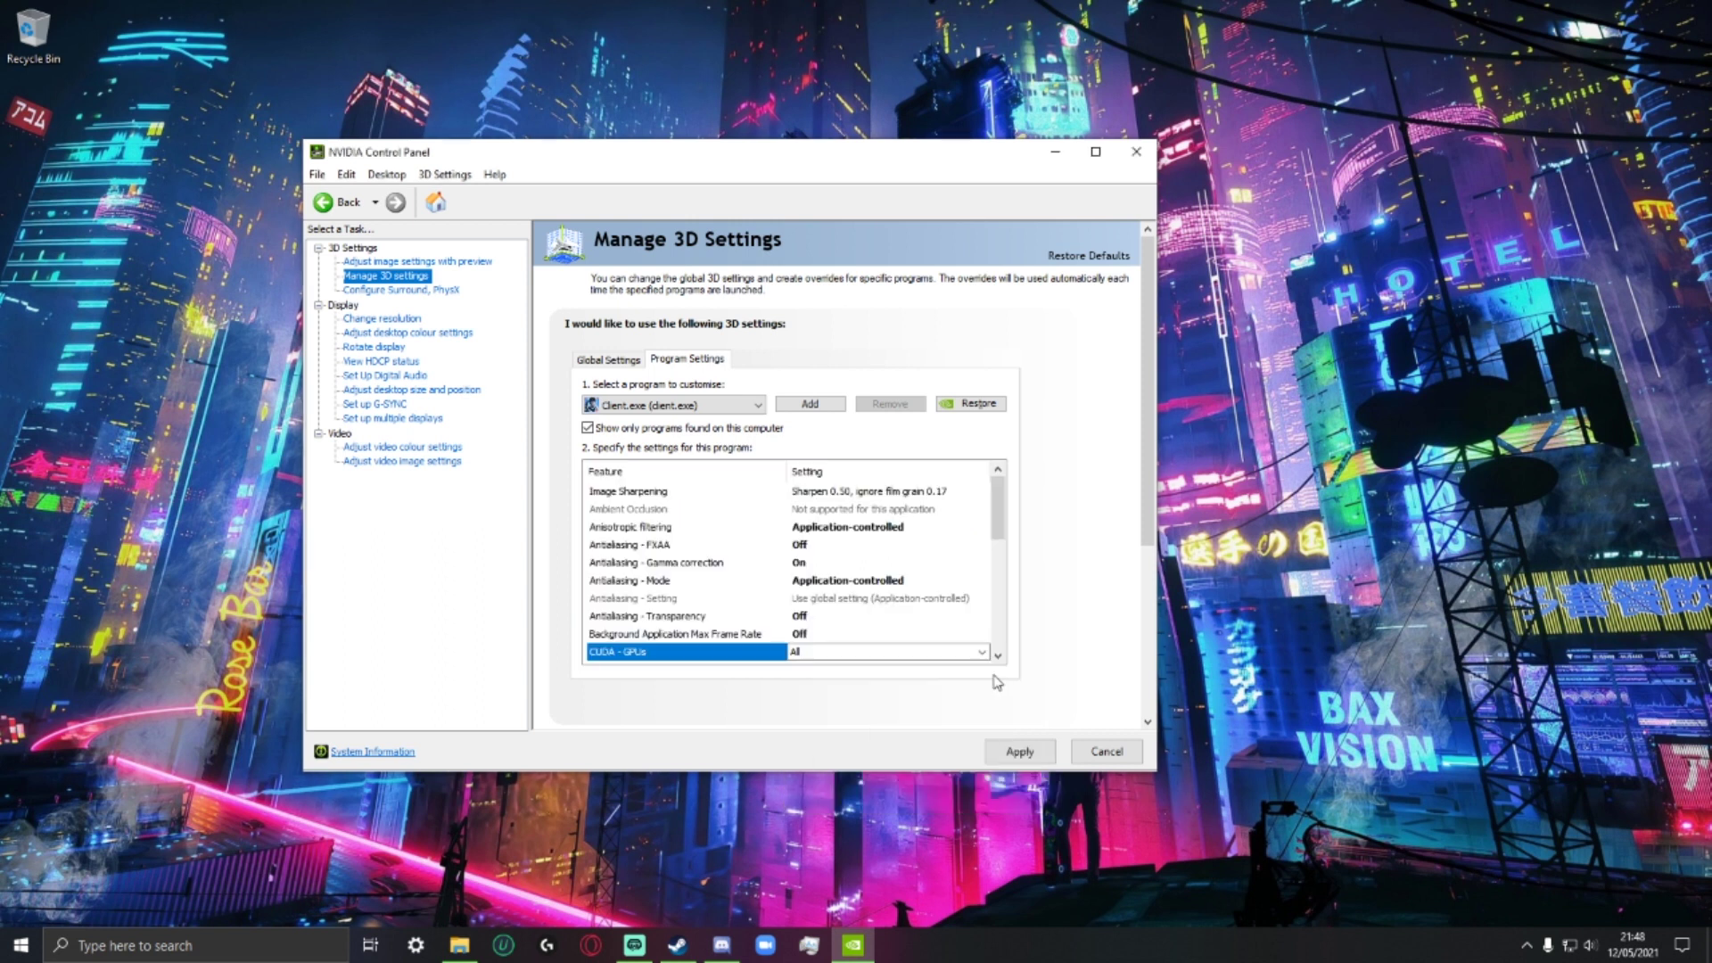
Step: Keep Low Latency Mode at On in the program settings for Client.exe
scroll(911, 580, down, 1)
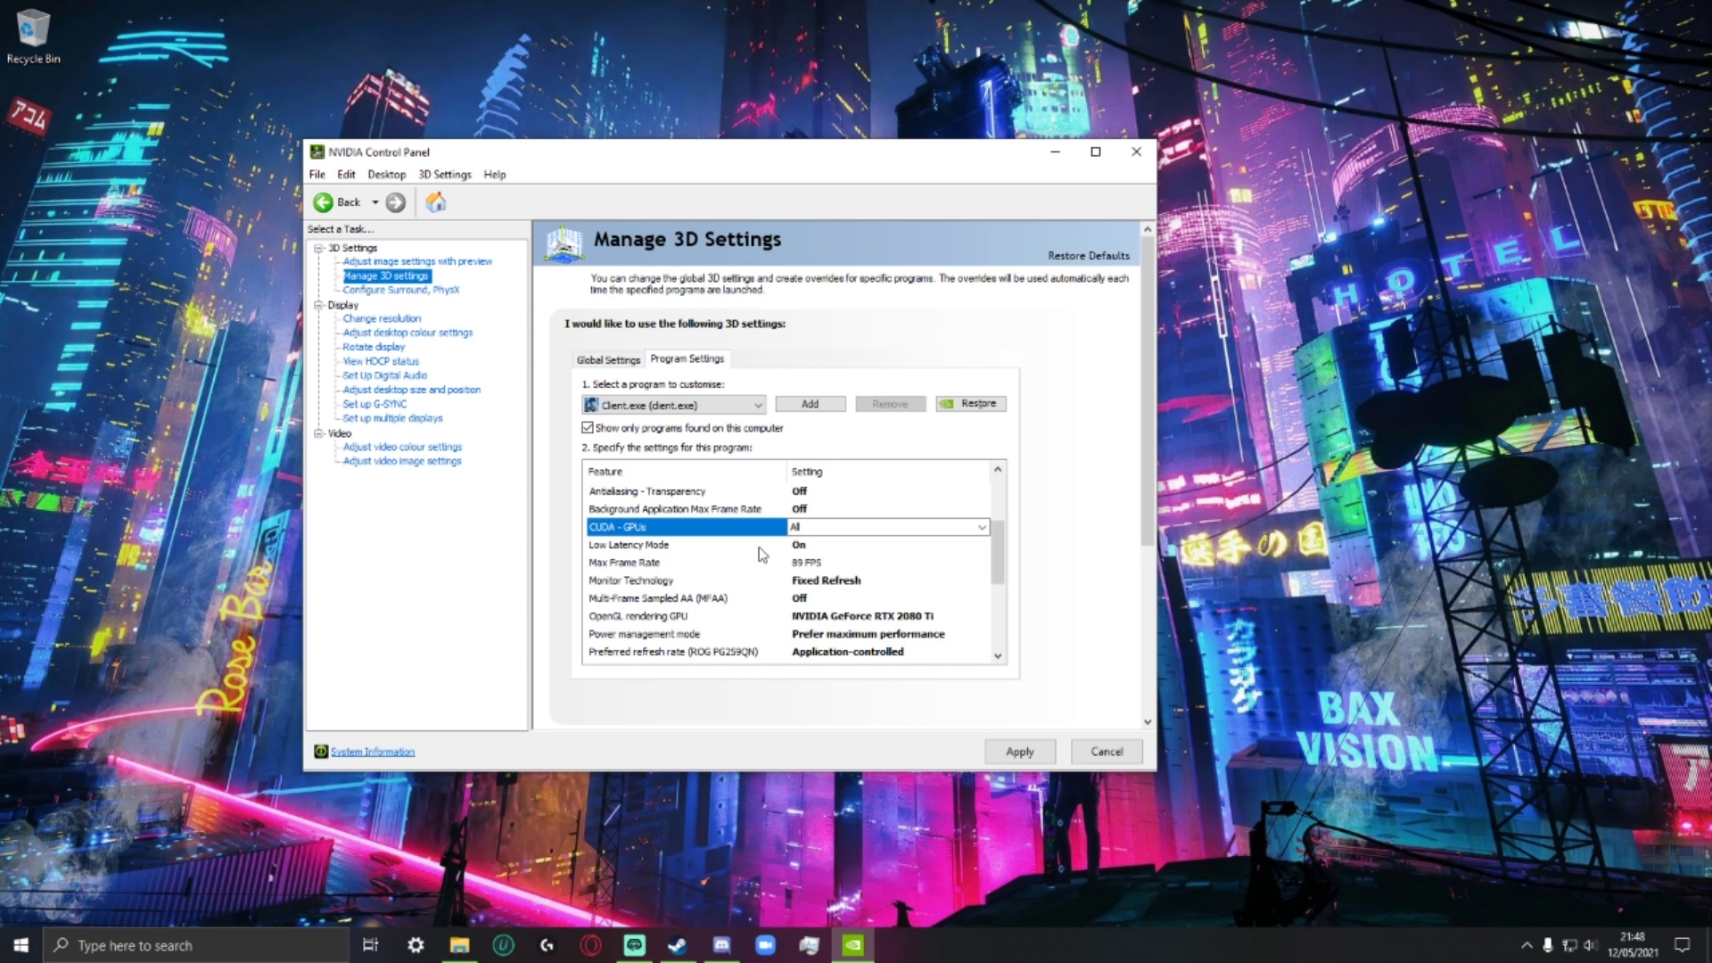
click(822, 551)
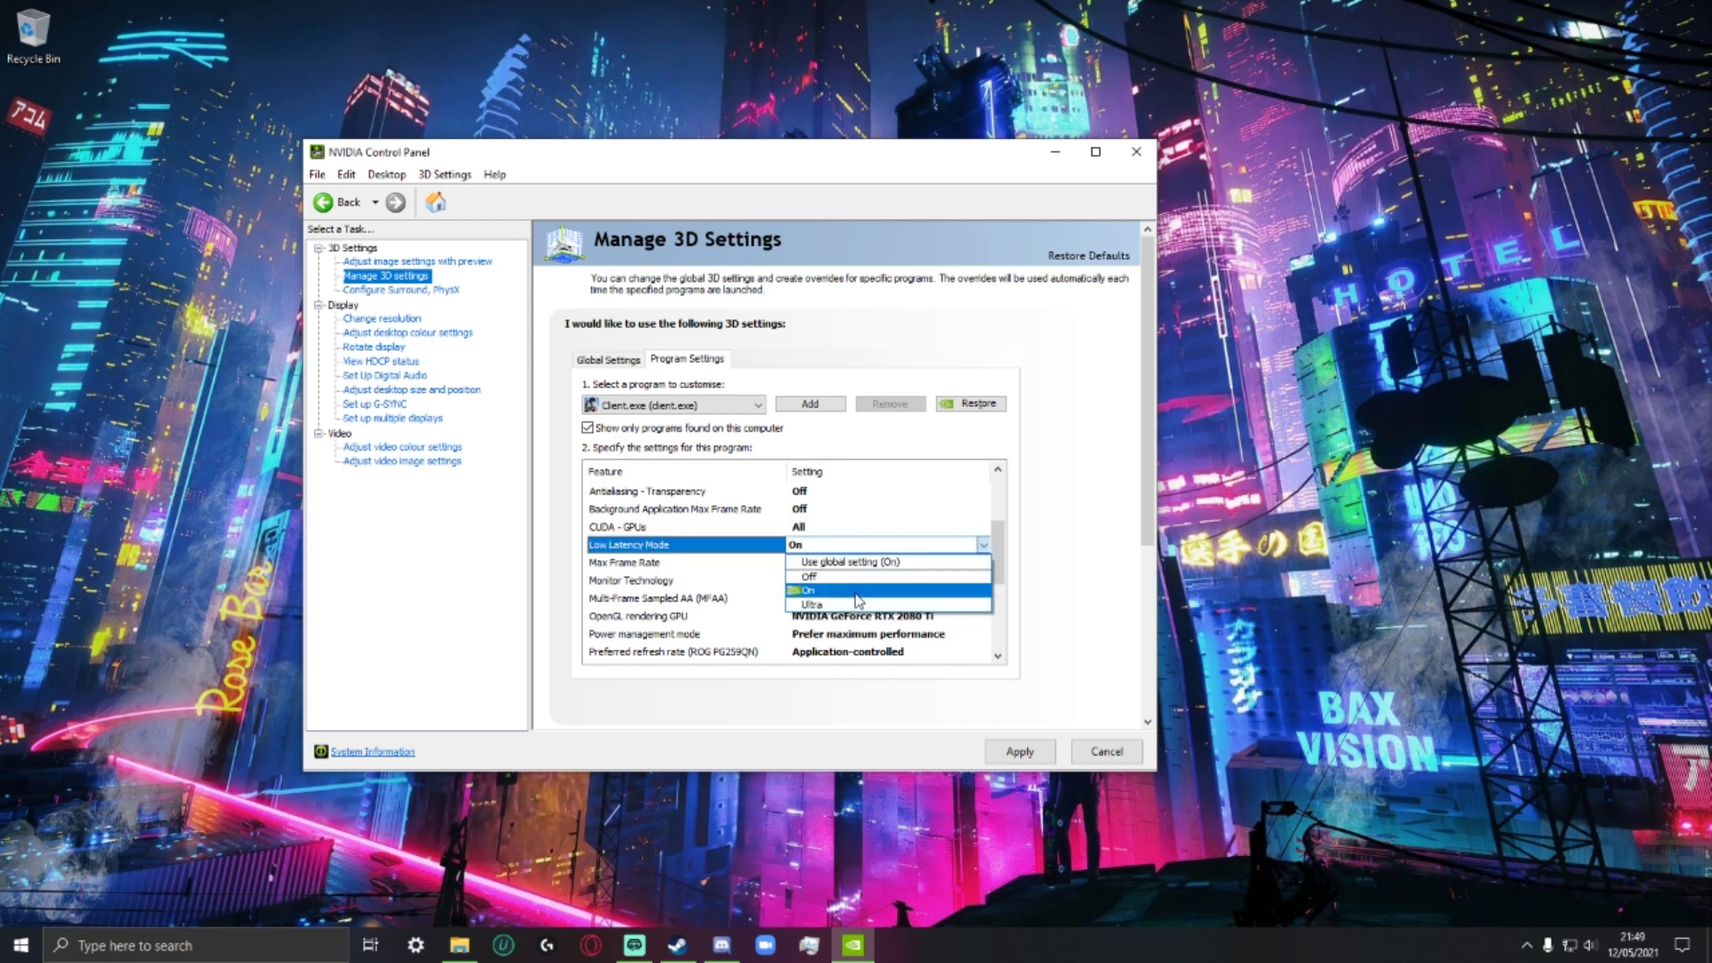
click(856, 593)
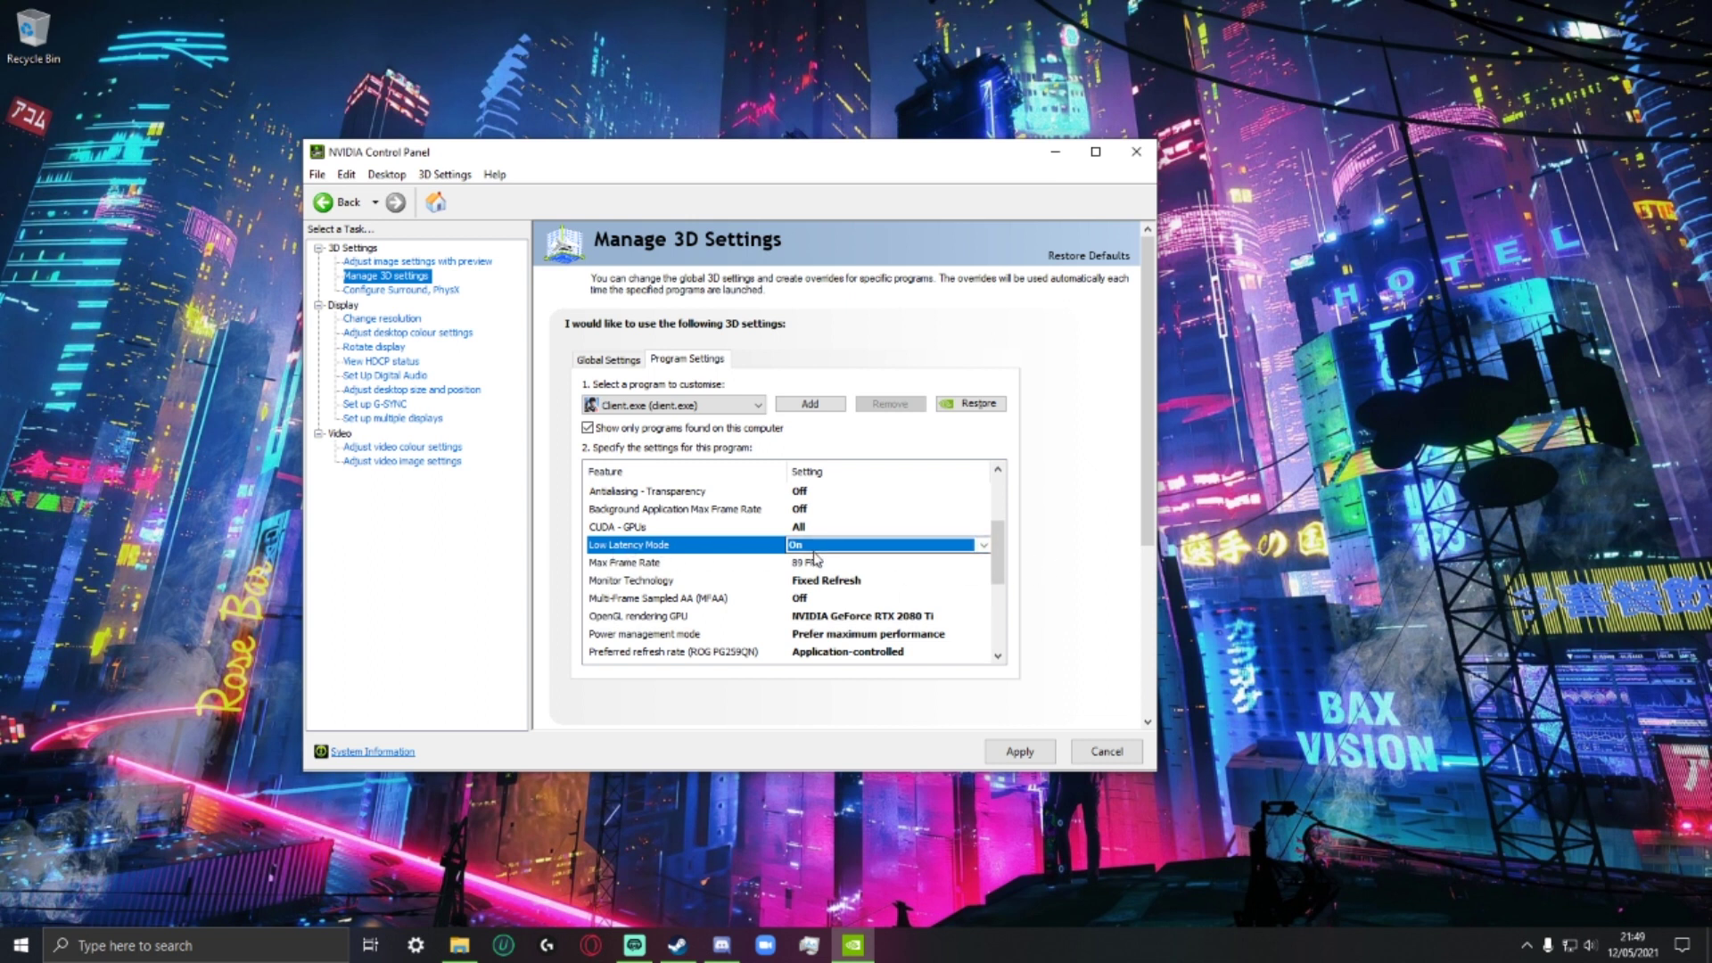
click(874, 552)
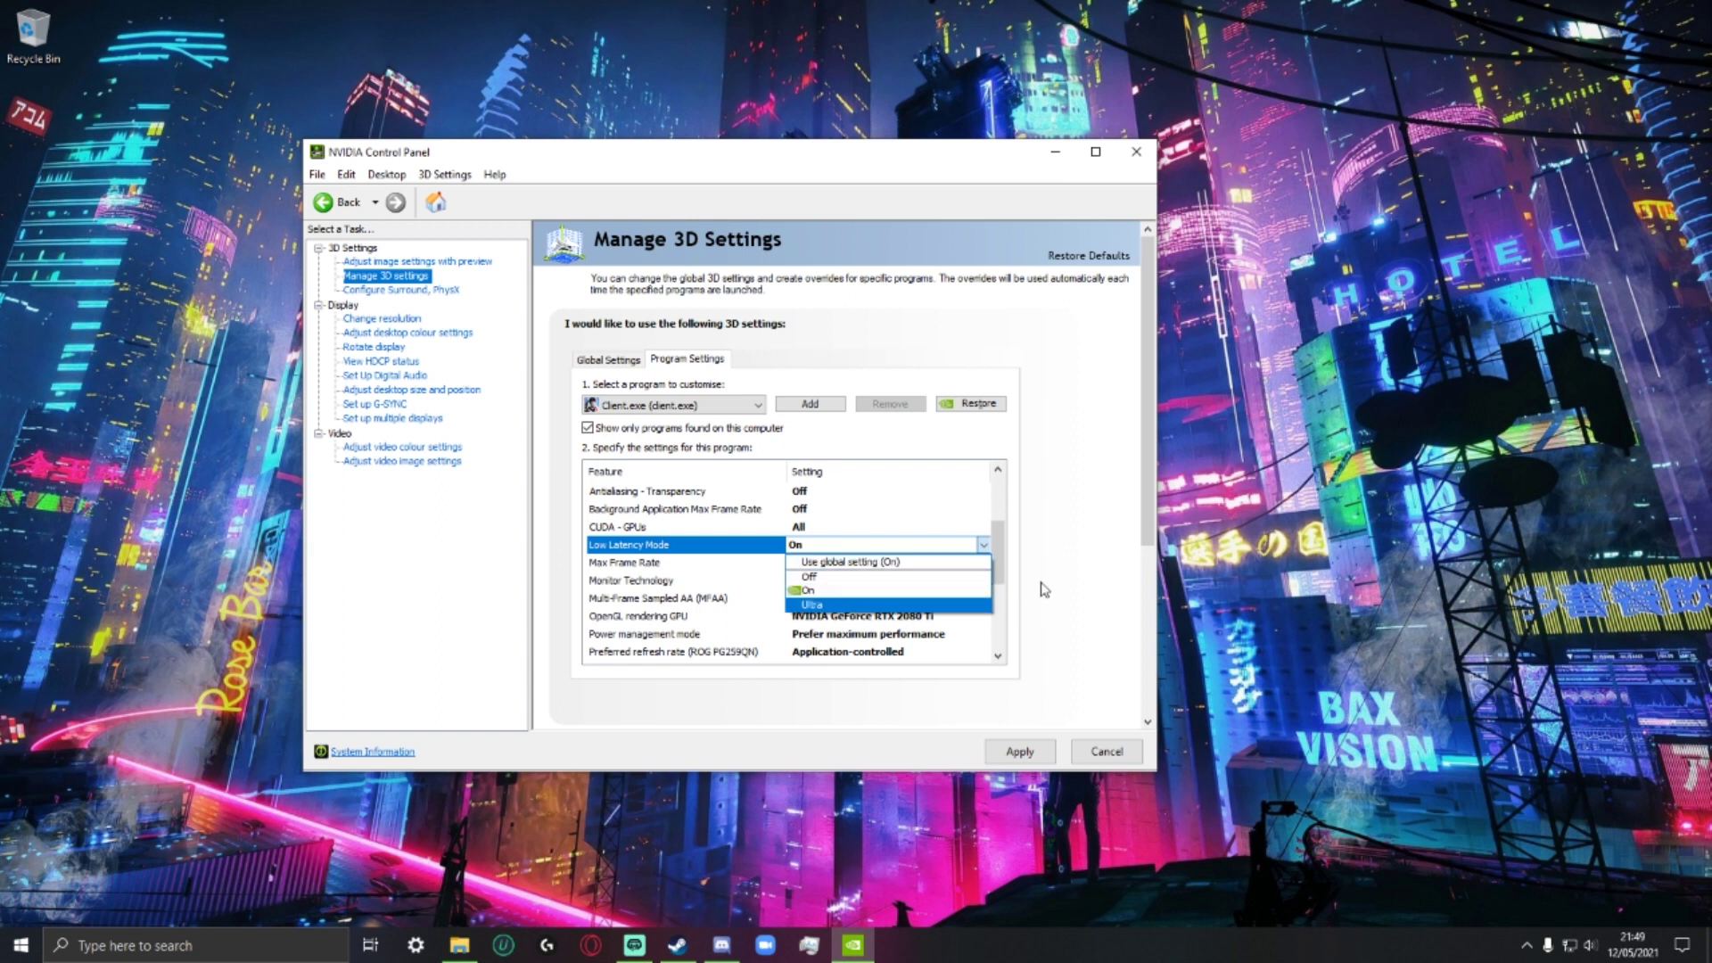
click(903, 591)
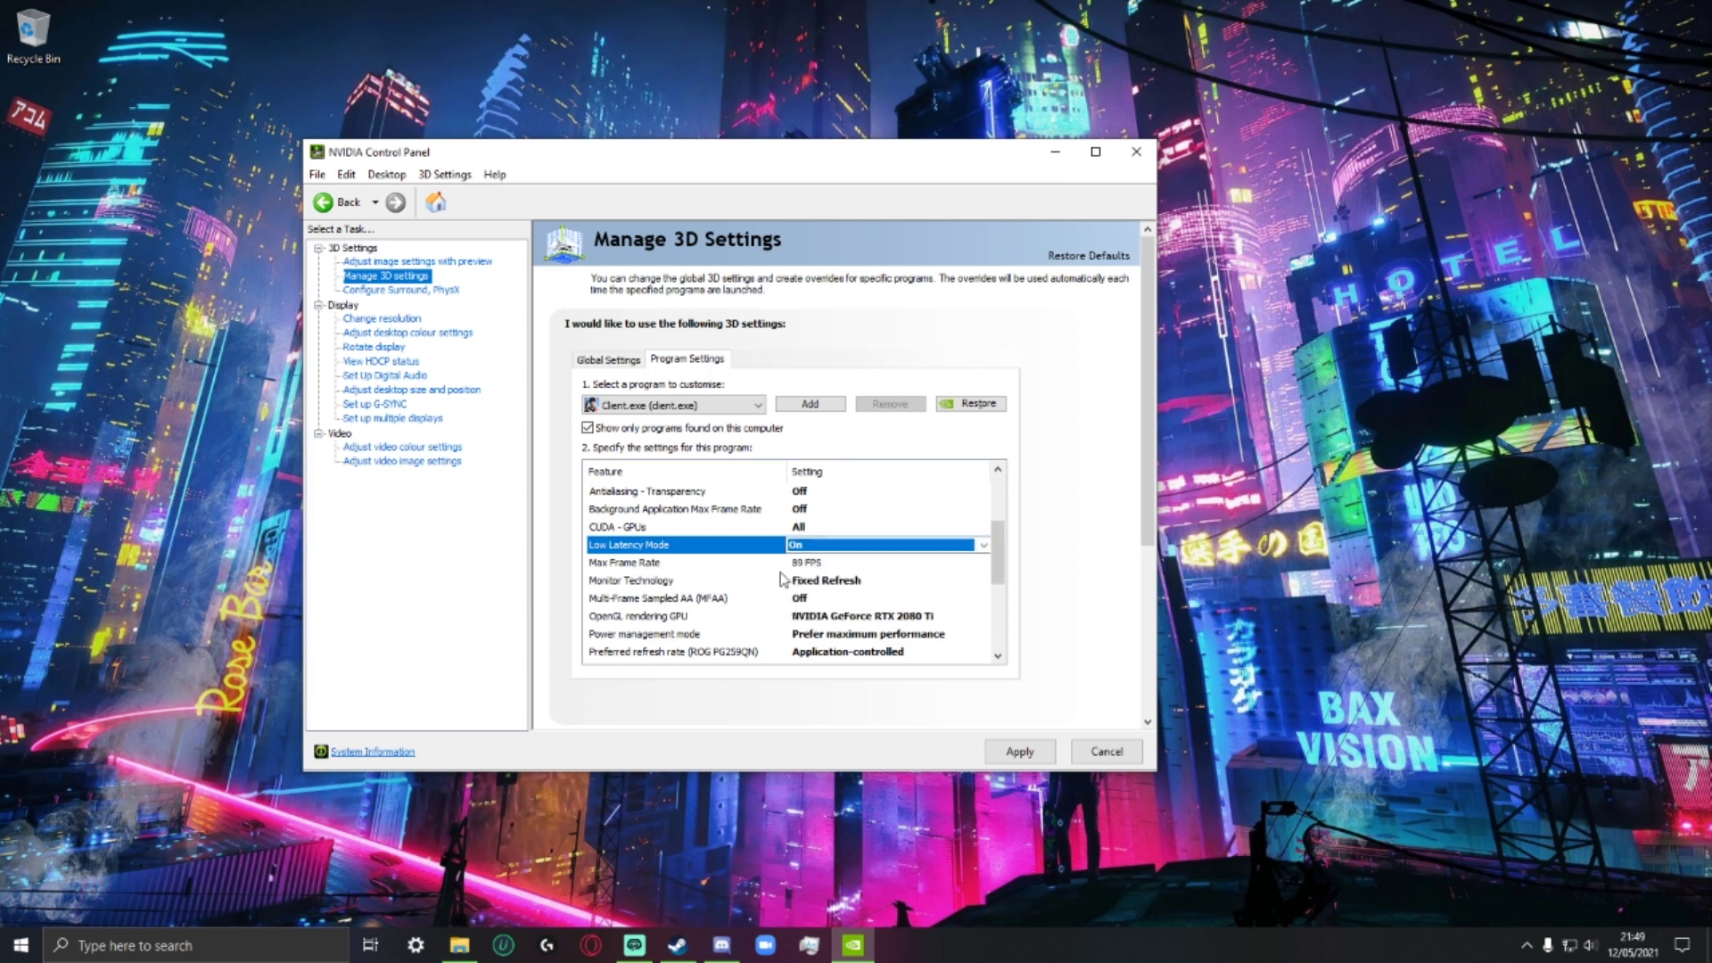
Step: Keep Max Frame Rate on at 89 FPS and Monitor Technology at Fixed Refresh for Client.exe
click(895, 567)
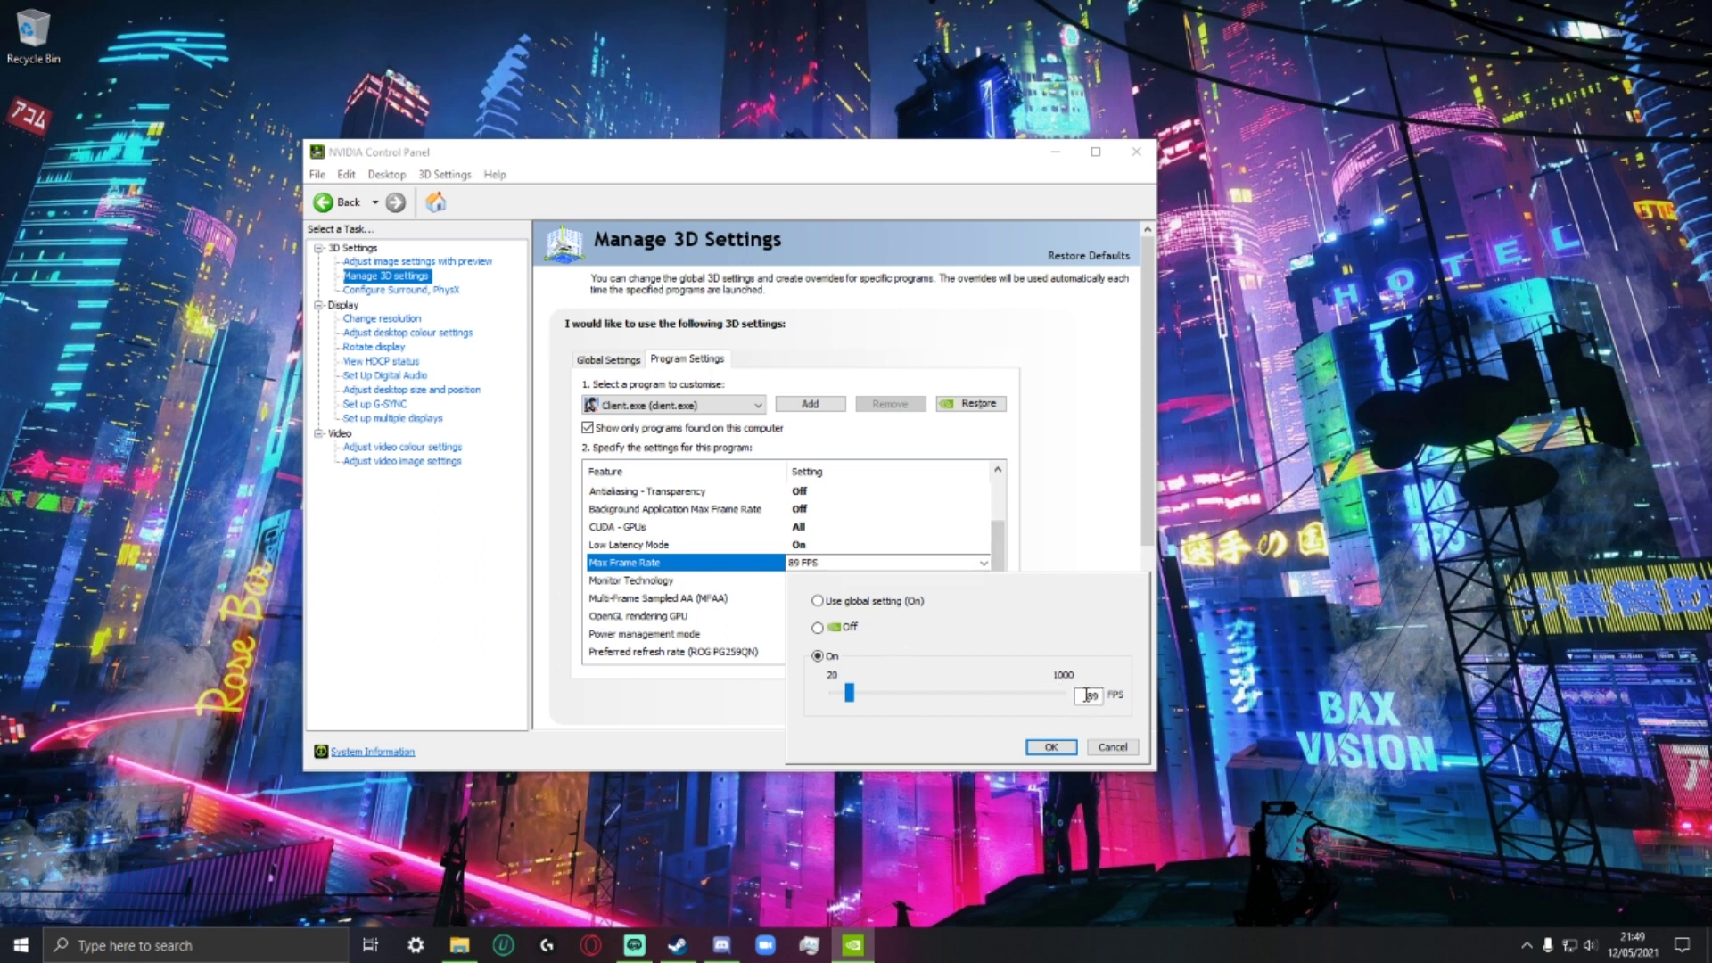
click(1052, 750)
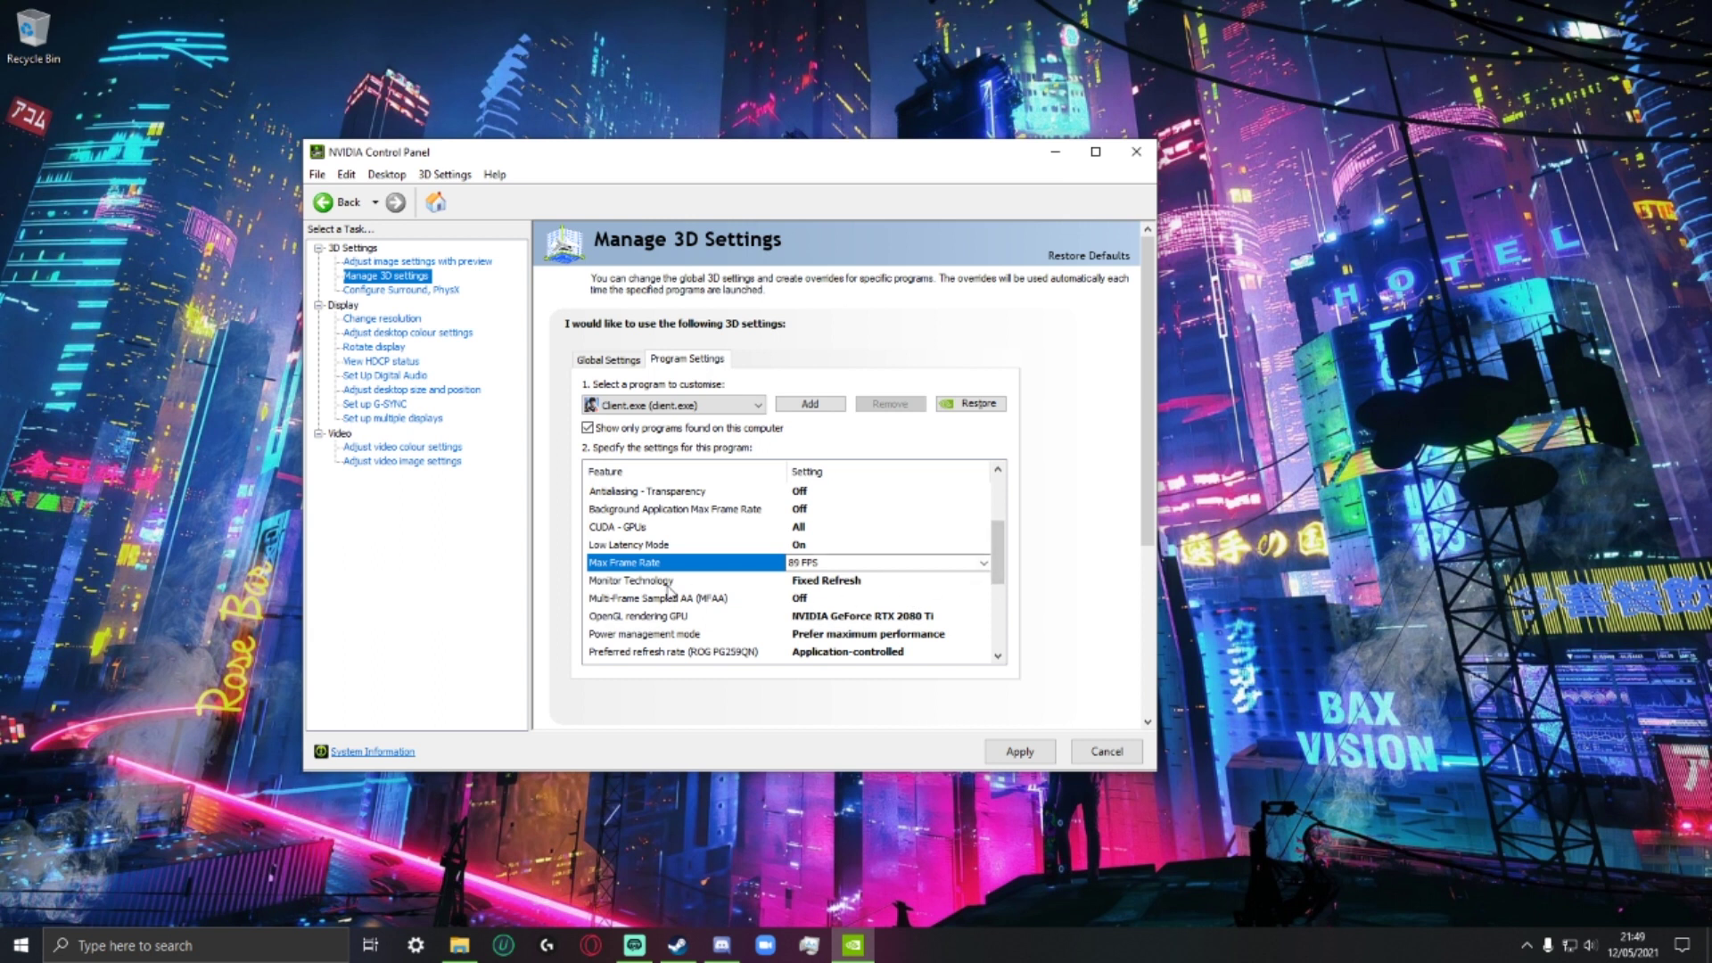
click(897, 586)
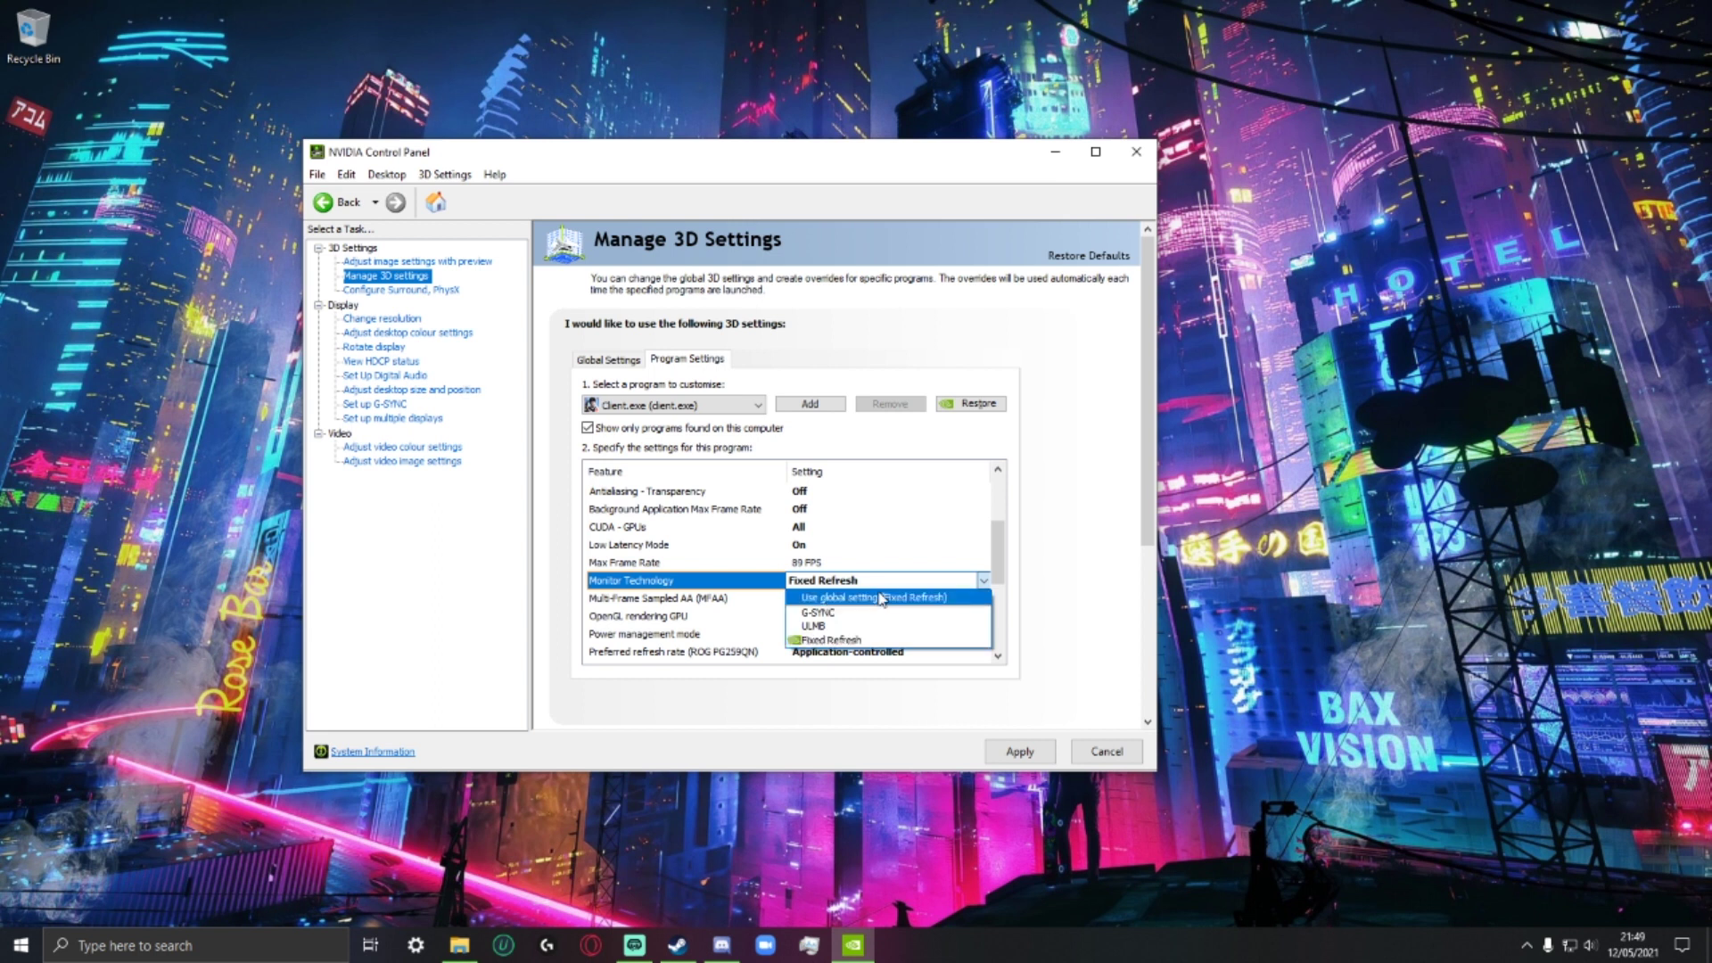
click(849, 641)
Step: Set the OpenGL rendering GPU to NVIDIA GeForce RTX 2080 Ti for Client.exe and apply the program settings
scroll(995, 589, down, 2)
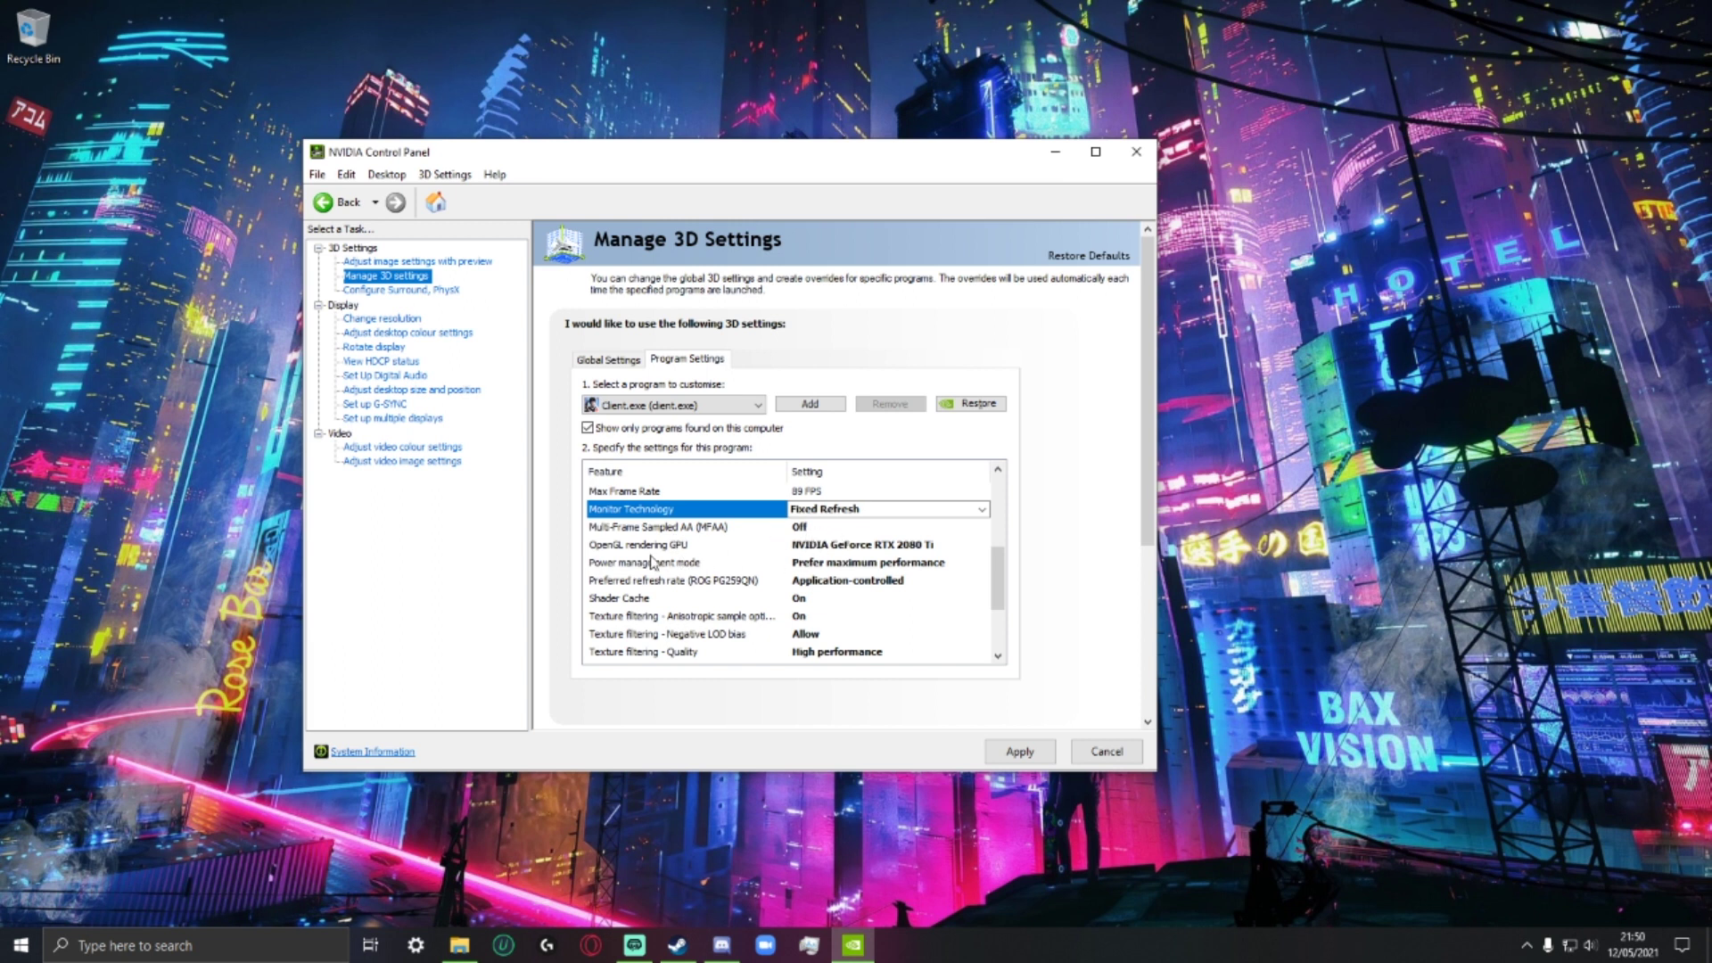
click(875, 546)
click(847, 596)
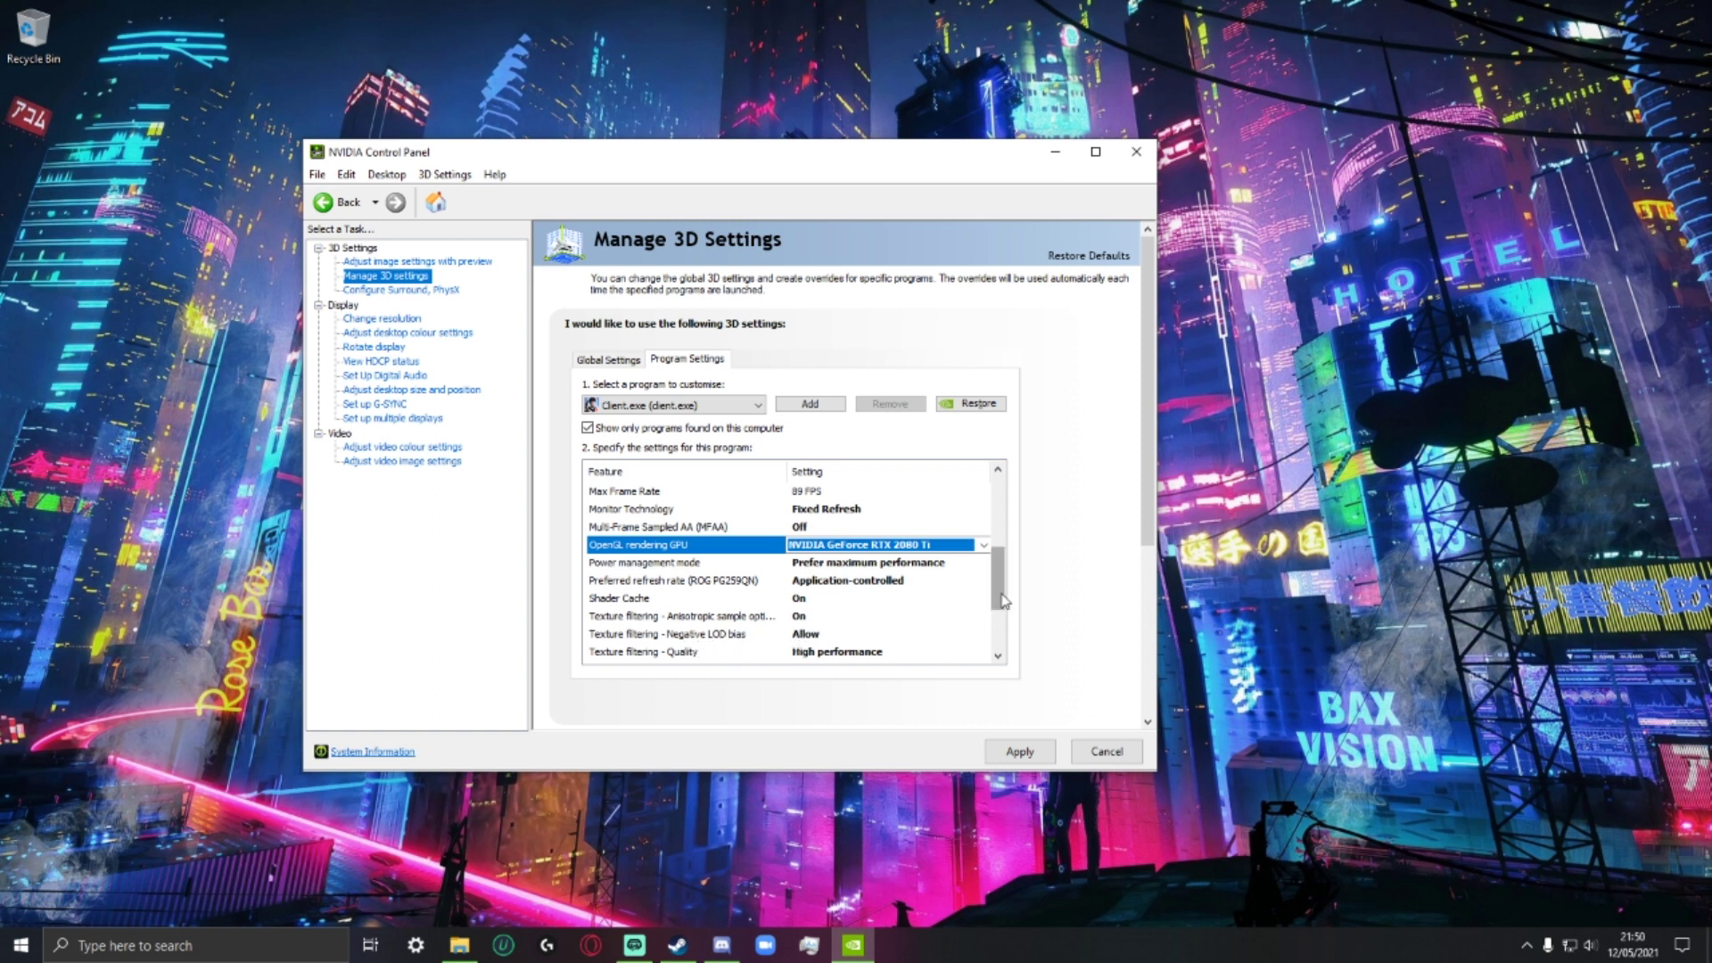
scroll(1001, 624, down, 1)
scroll(1002, 625, down, 1)
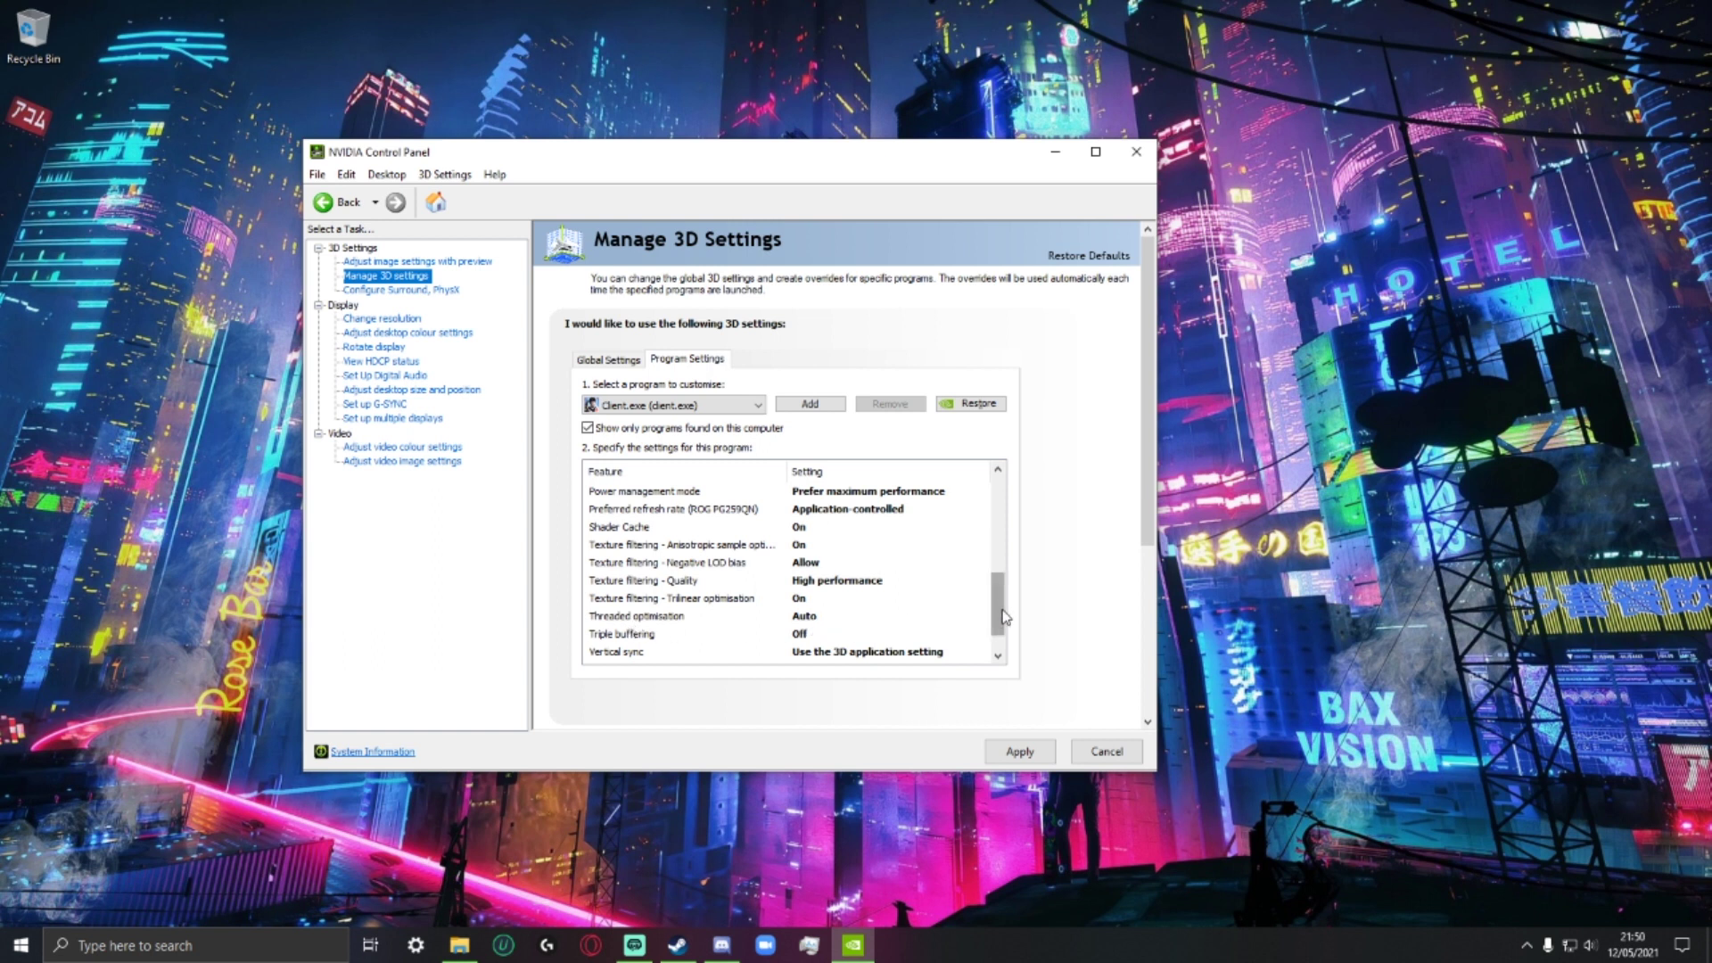
scroll(999, 625, down, 1)
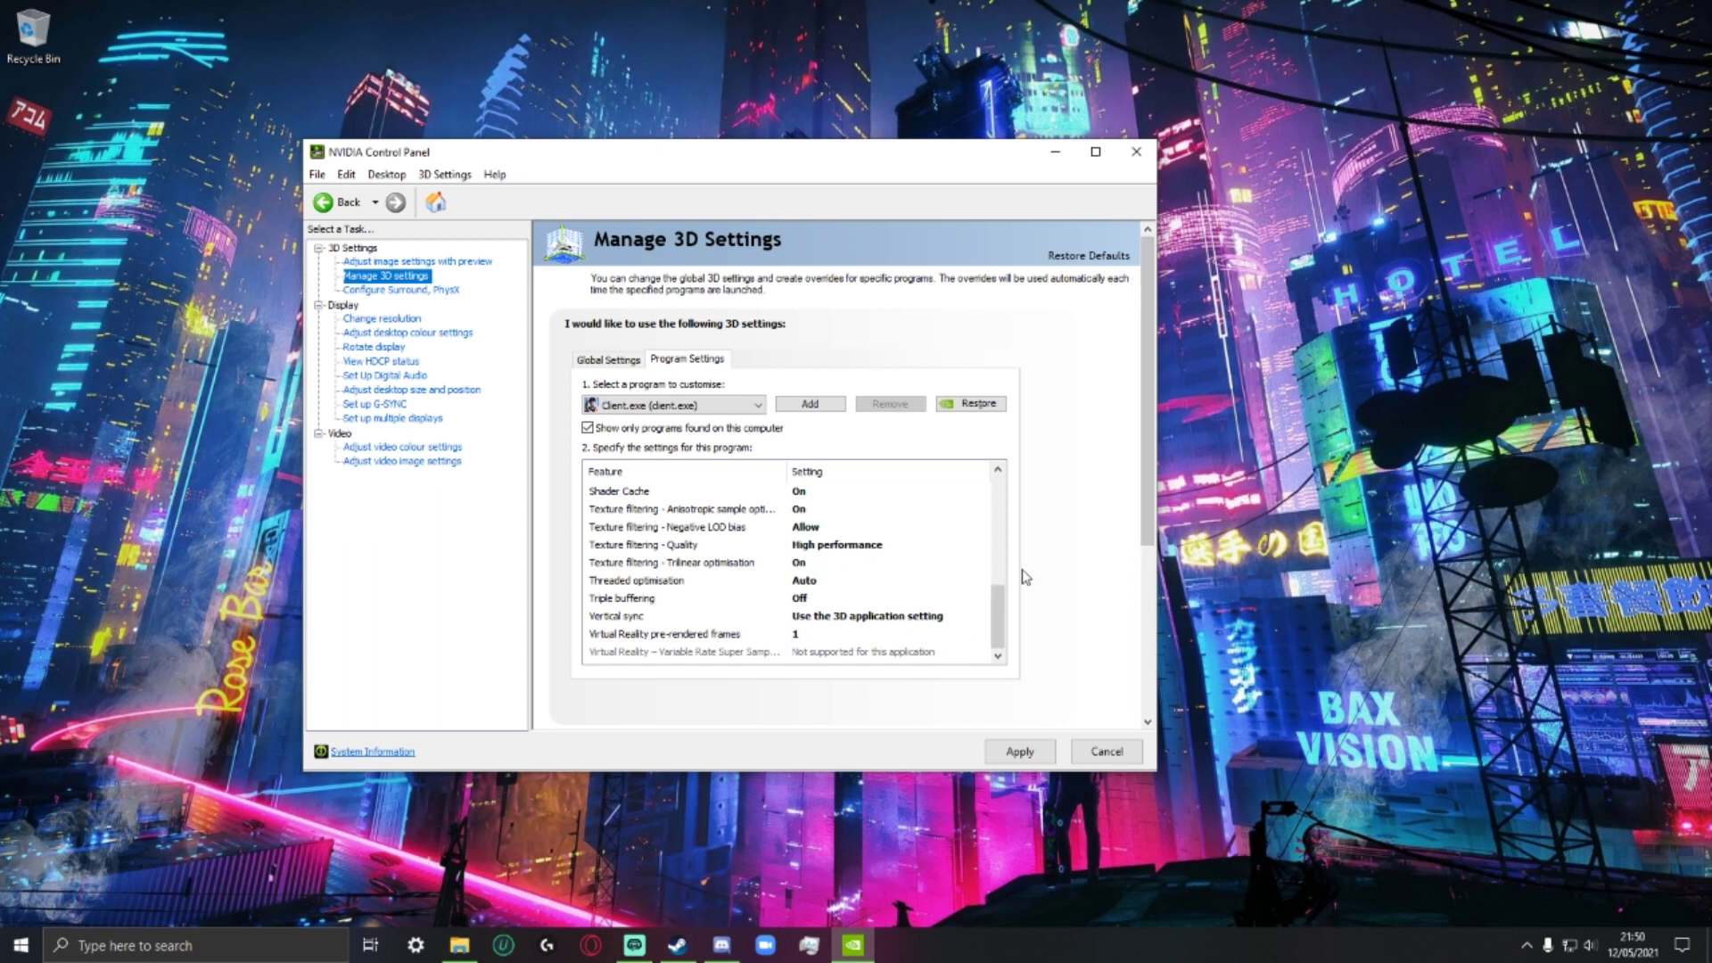
click(1021, 758)
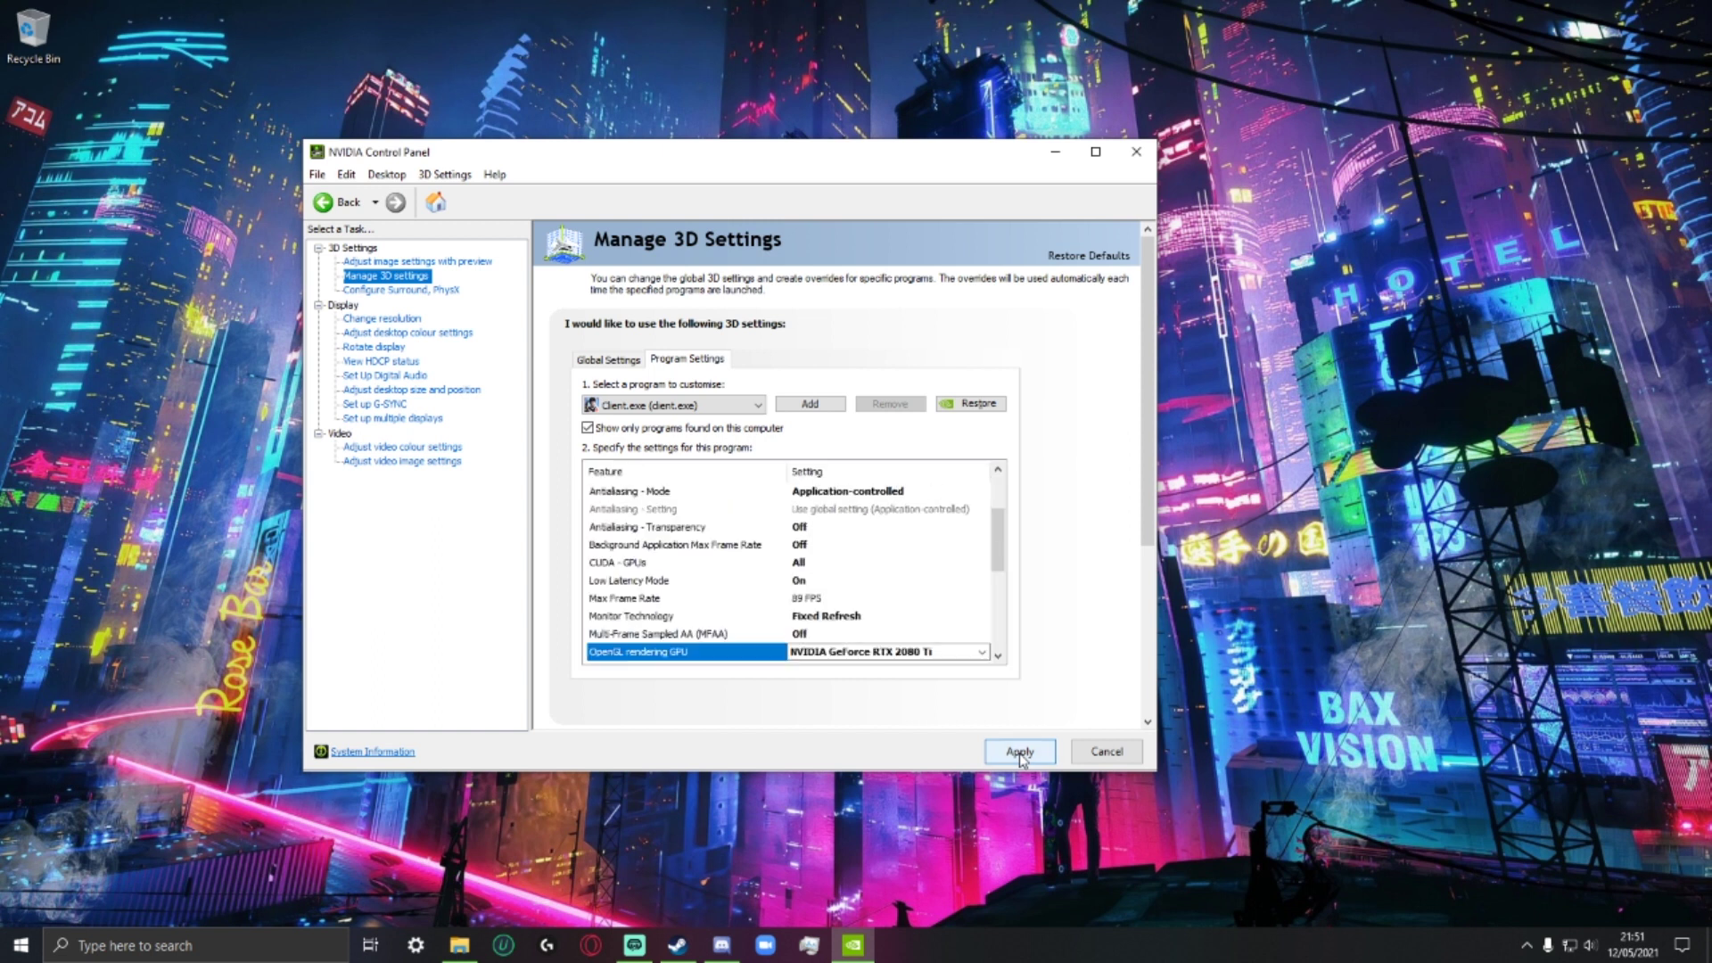
Step: Assign the NVIDIA GeForce RTX 2080 Ti as the PhysX processor and open the Change Resolution page
click(401, 292)
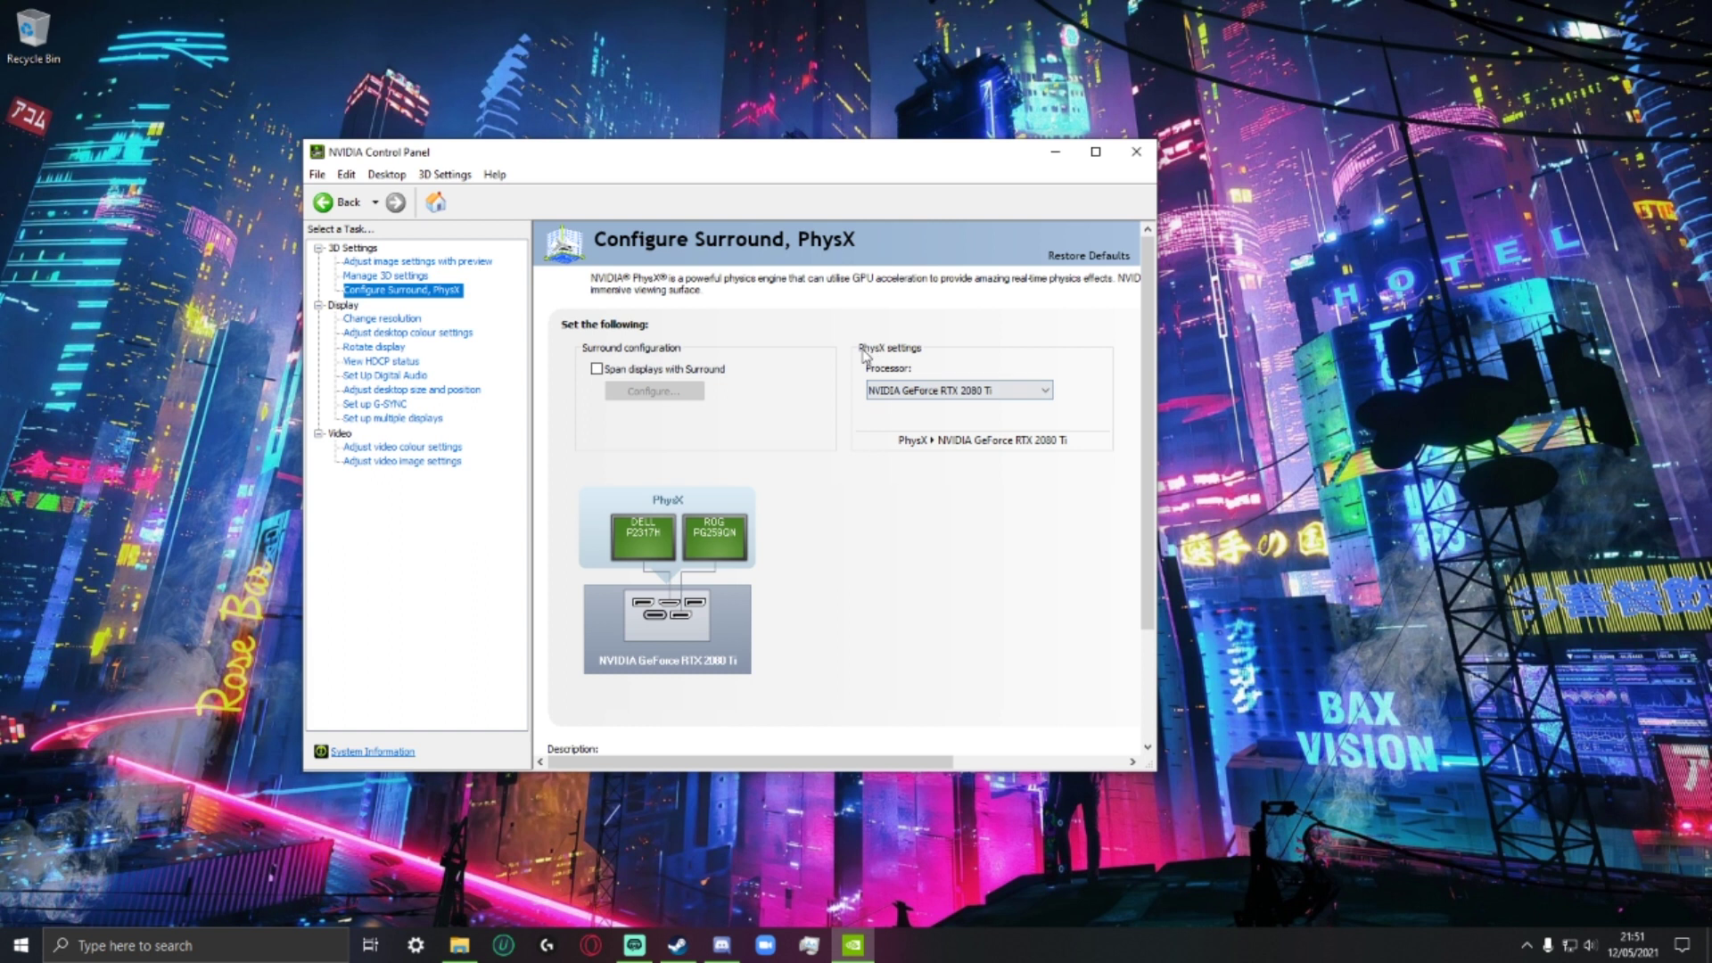
click(890, 390)
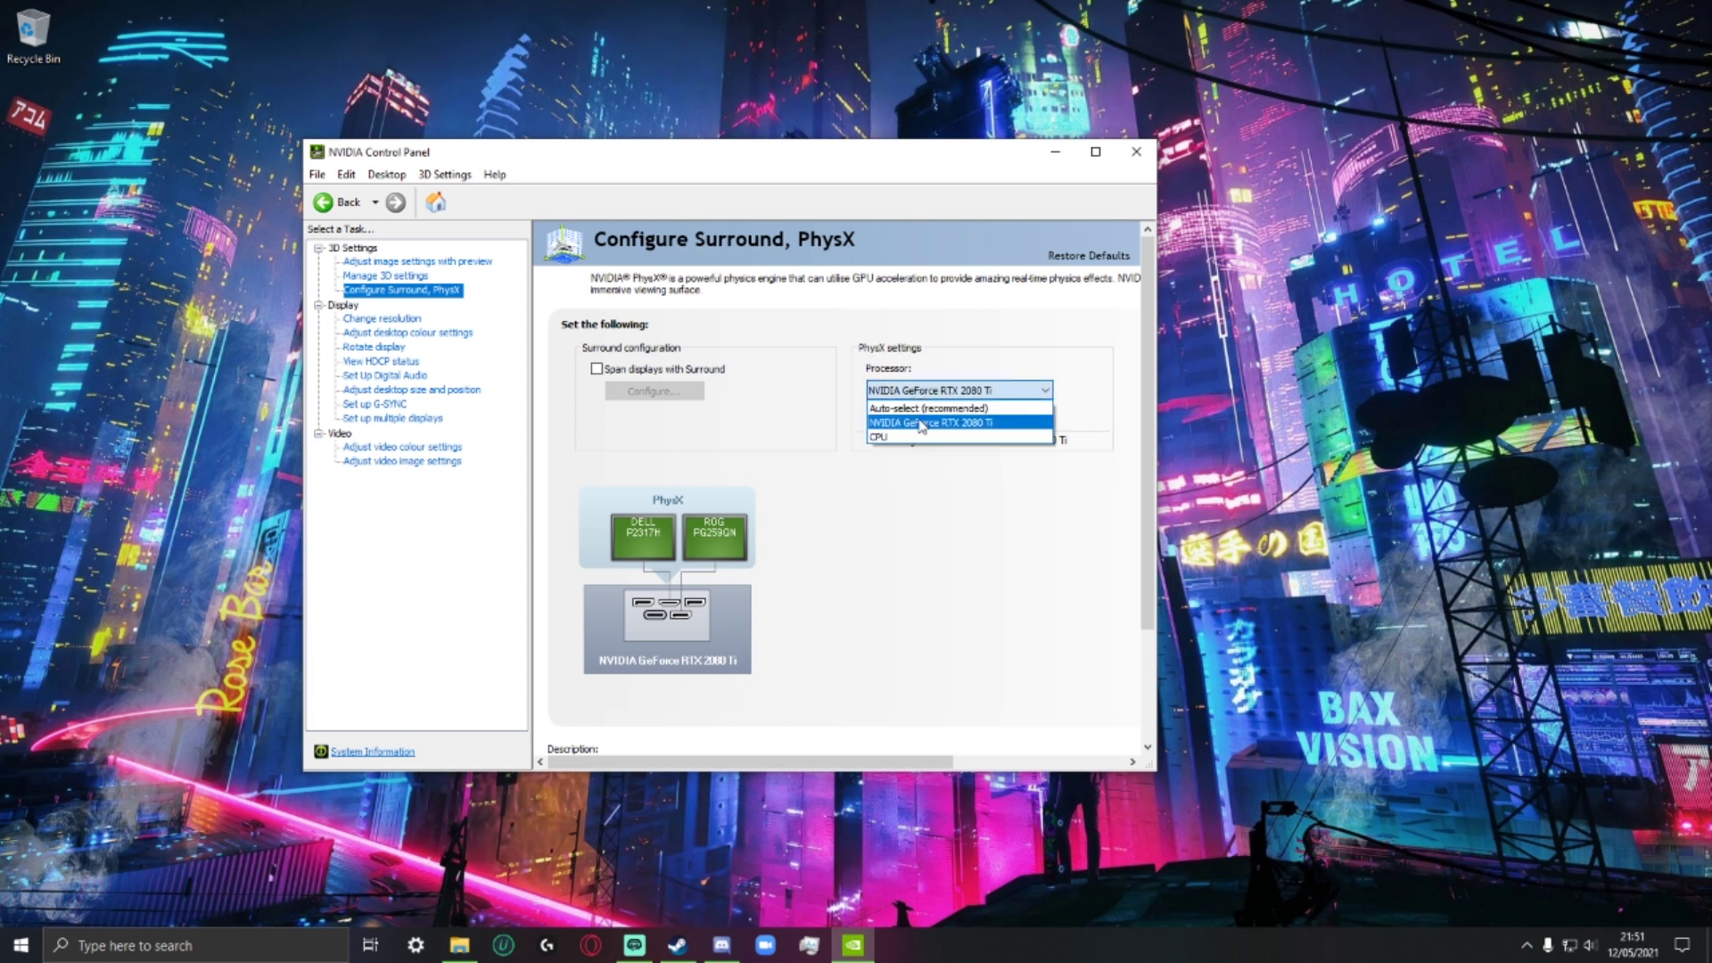
click(954, 423)
mouse_move(1144, 420)
mouse_down()
mouse_move(1145, 522)
mouse_move(1144, 437)
mouse_up()
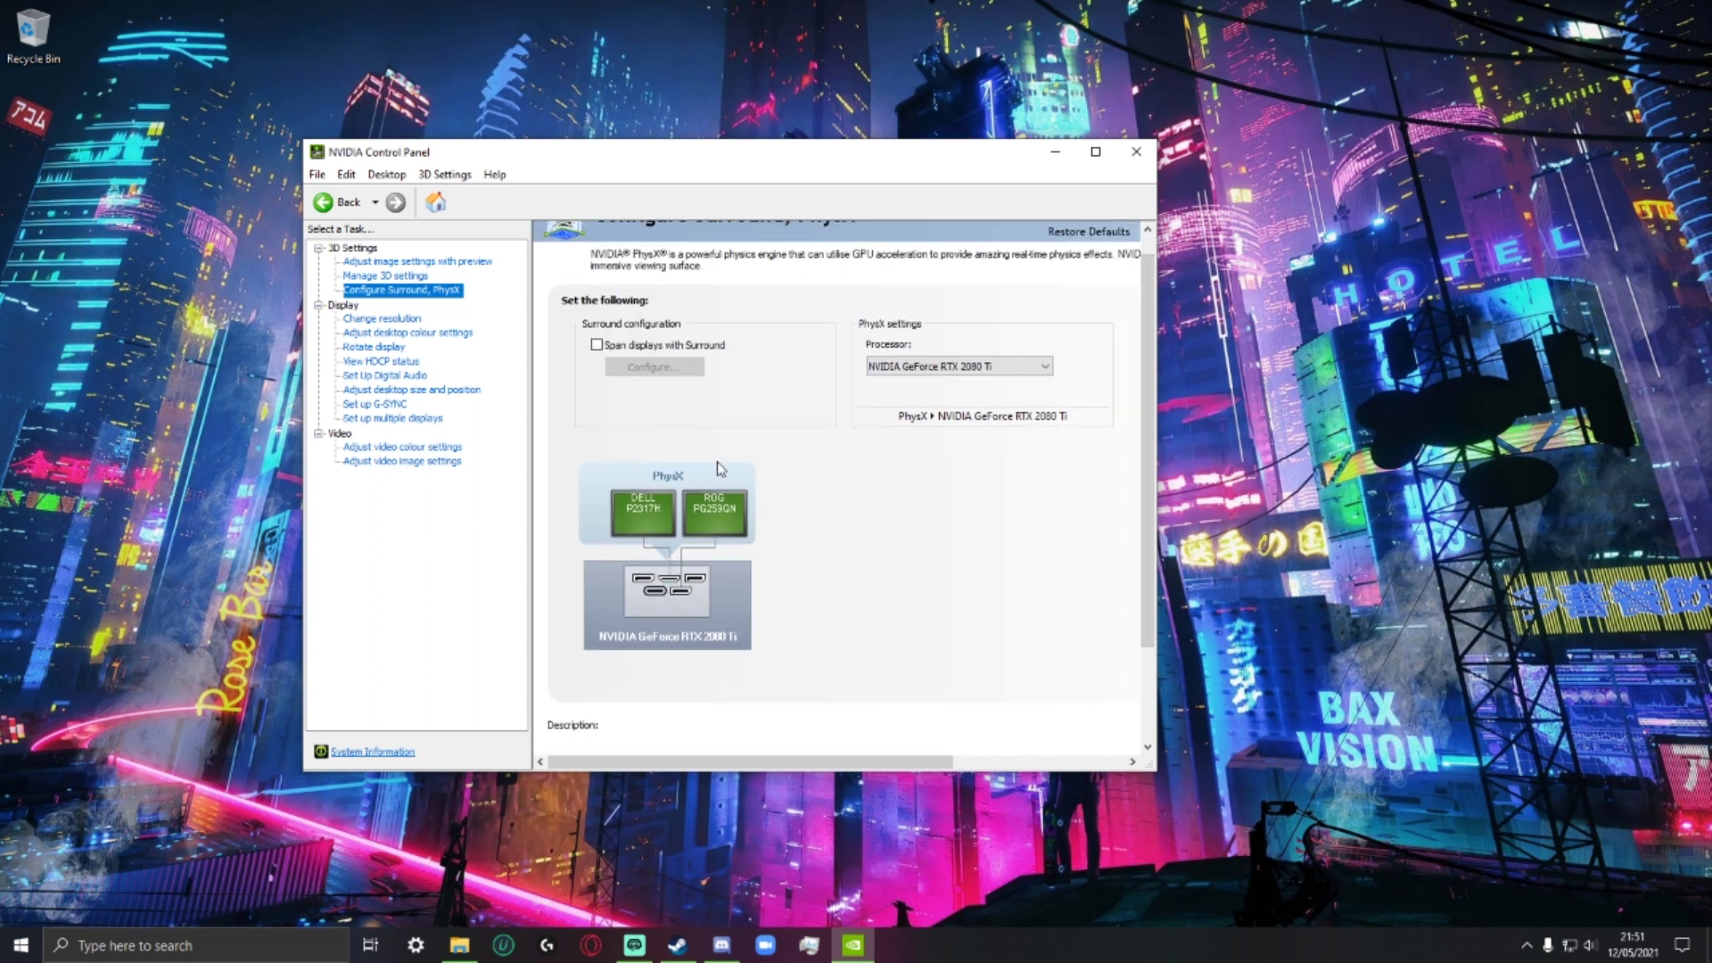
click(381, 319)
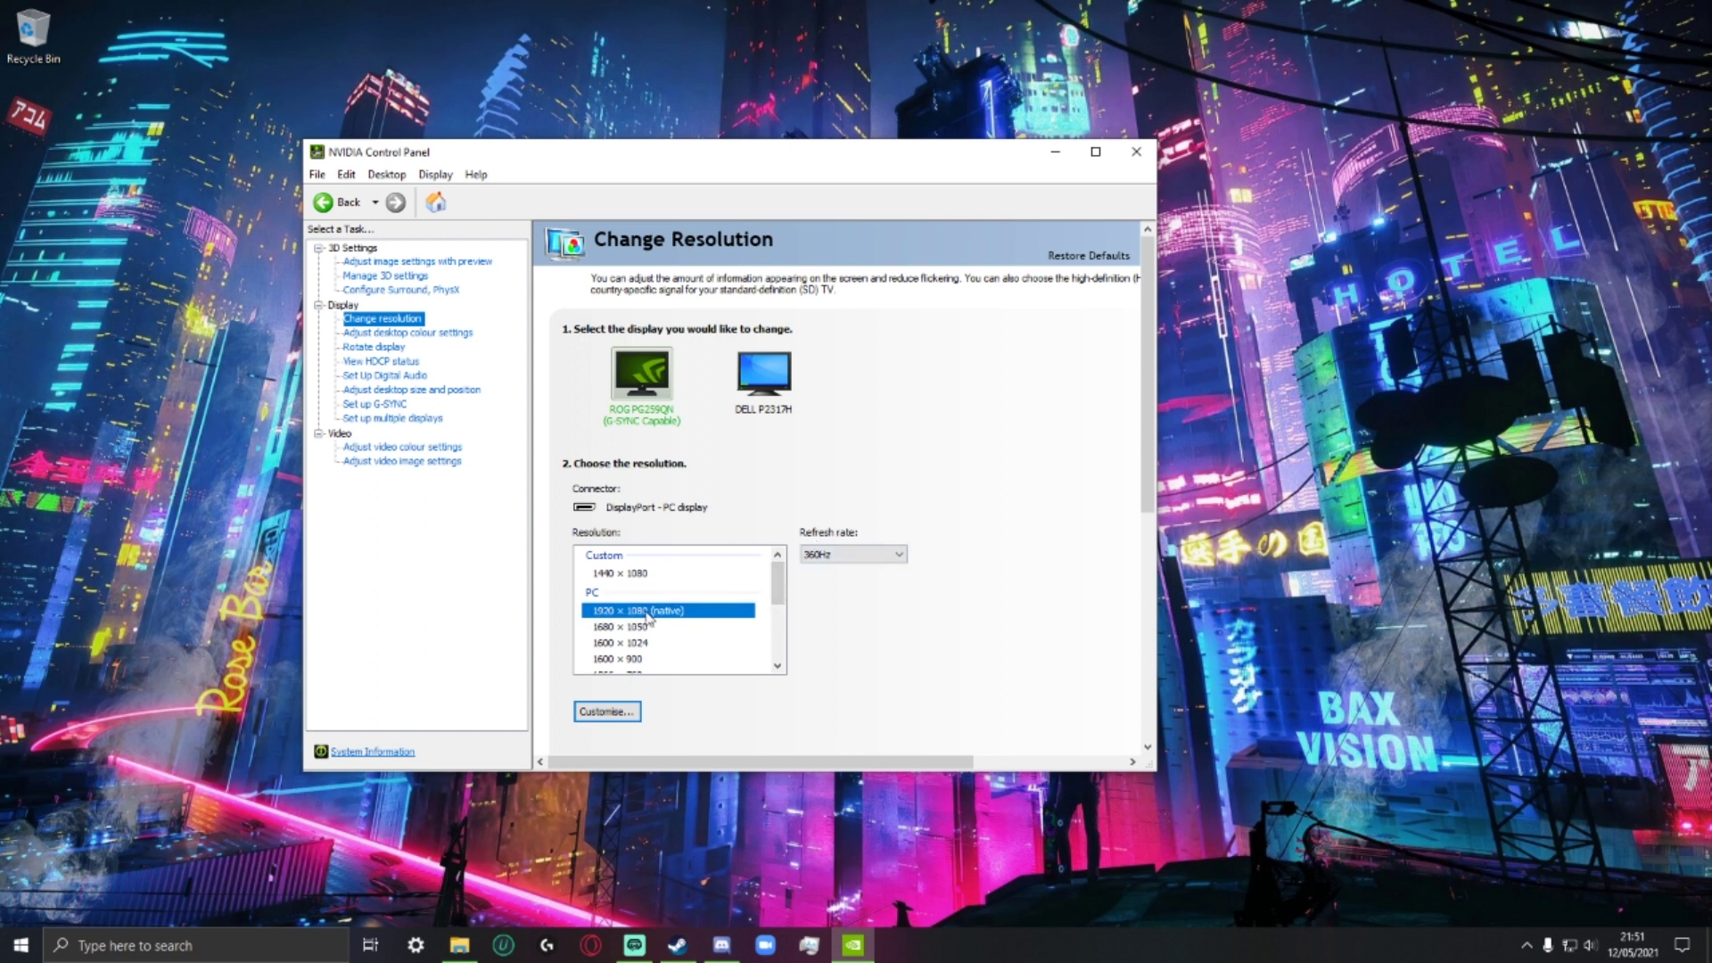
Step: Open the neox XML file from the Cyber Hunter folder, highlight its ScreenWidth and ScreenHeight lines, and minimise both windows
click(460, 946)
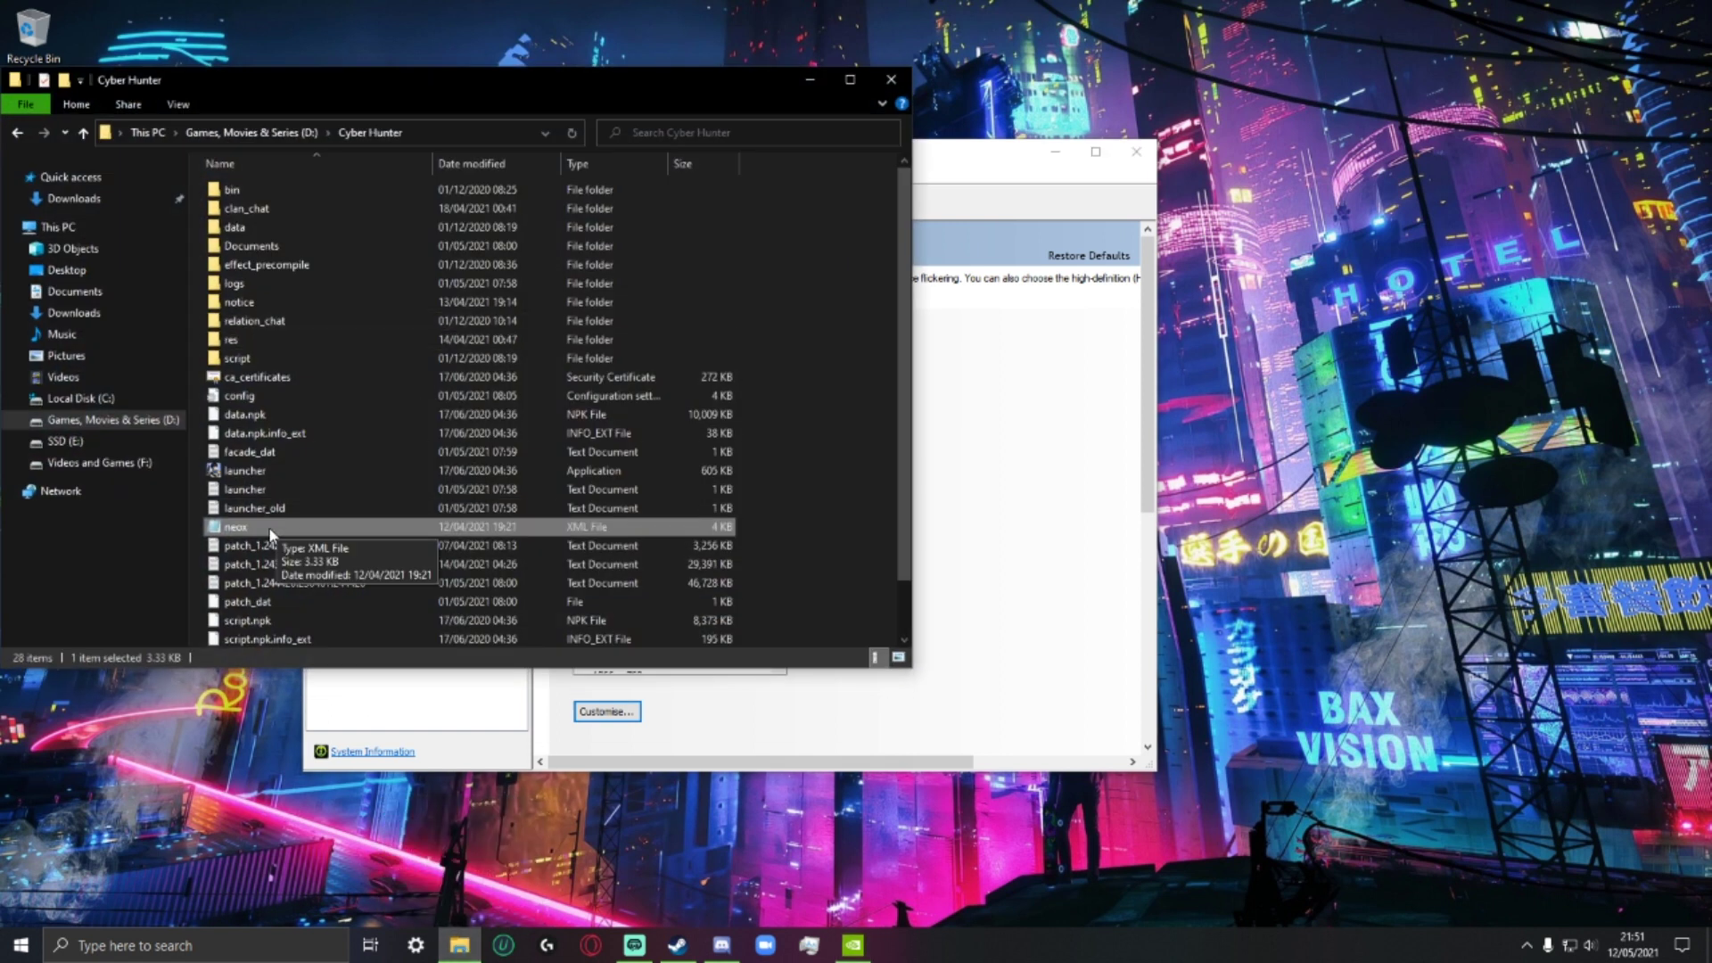
drag(378, 83, 456, 117)
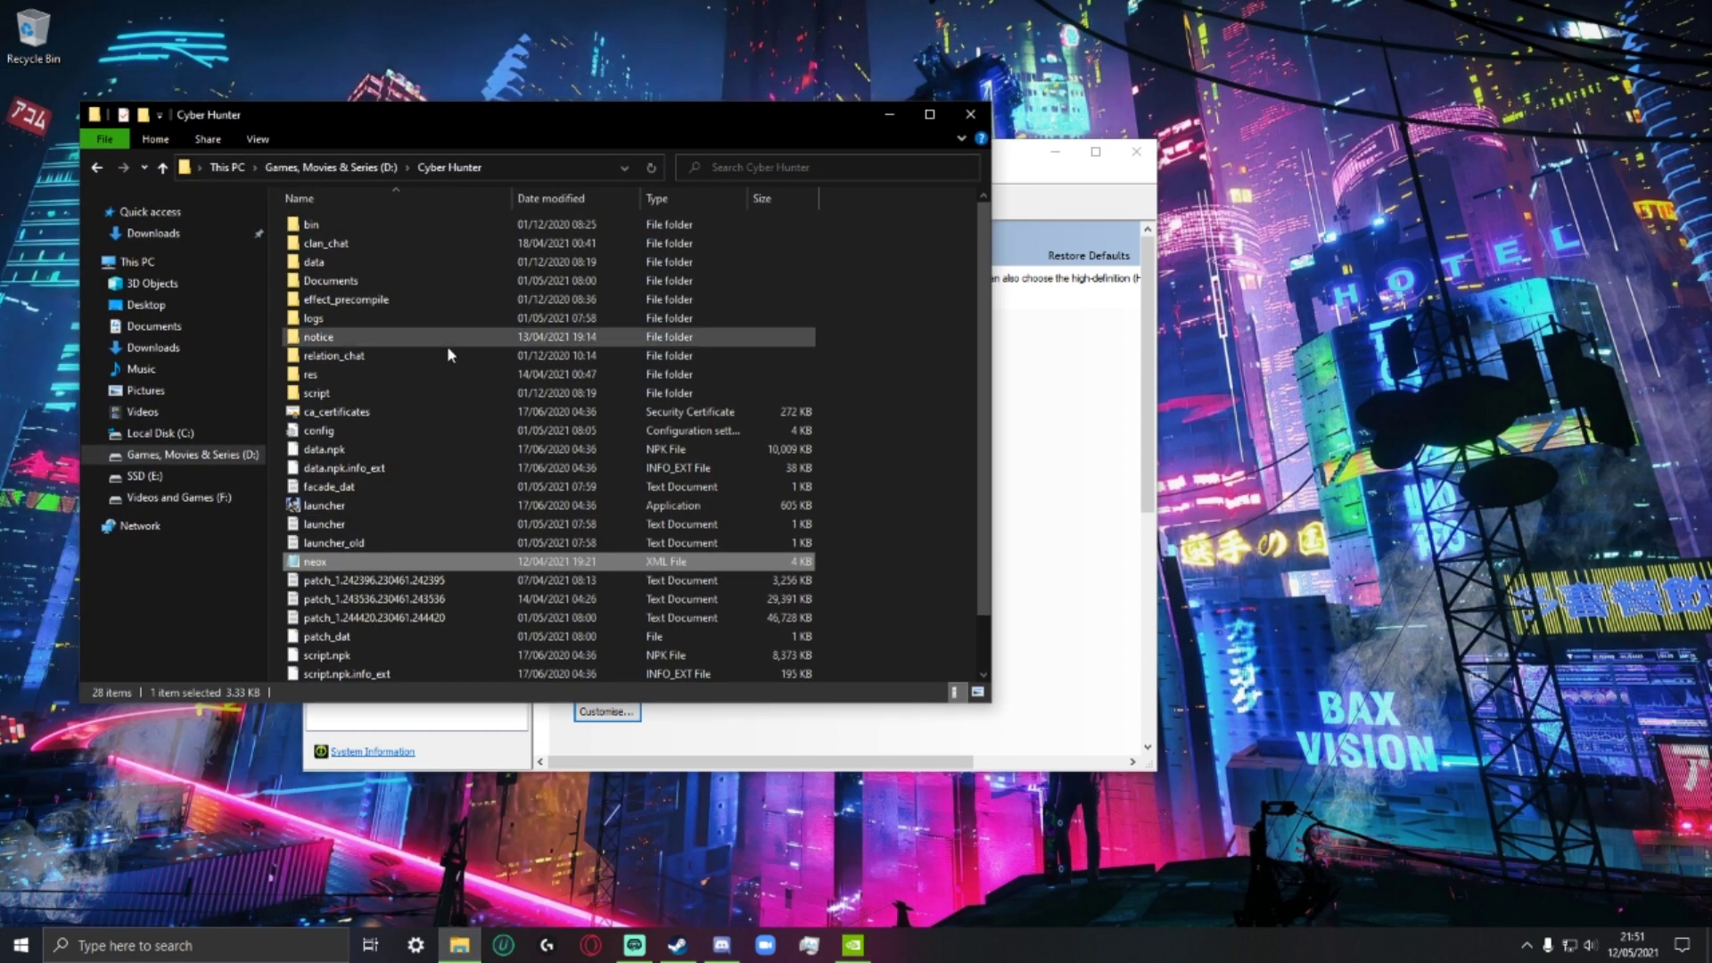
double_click(324, 568)
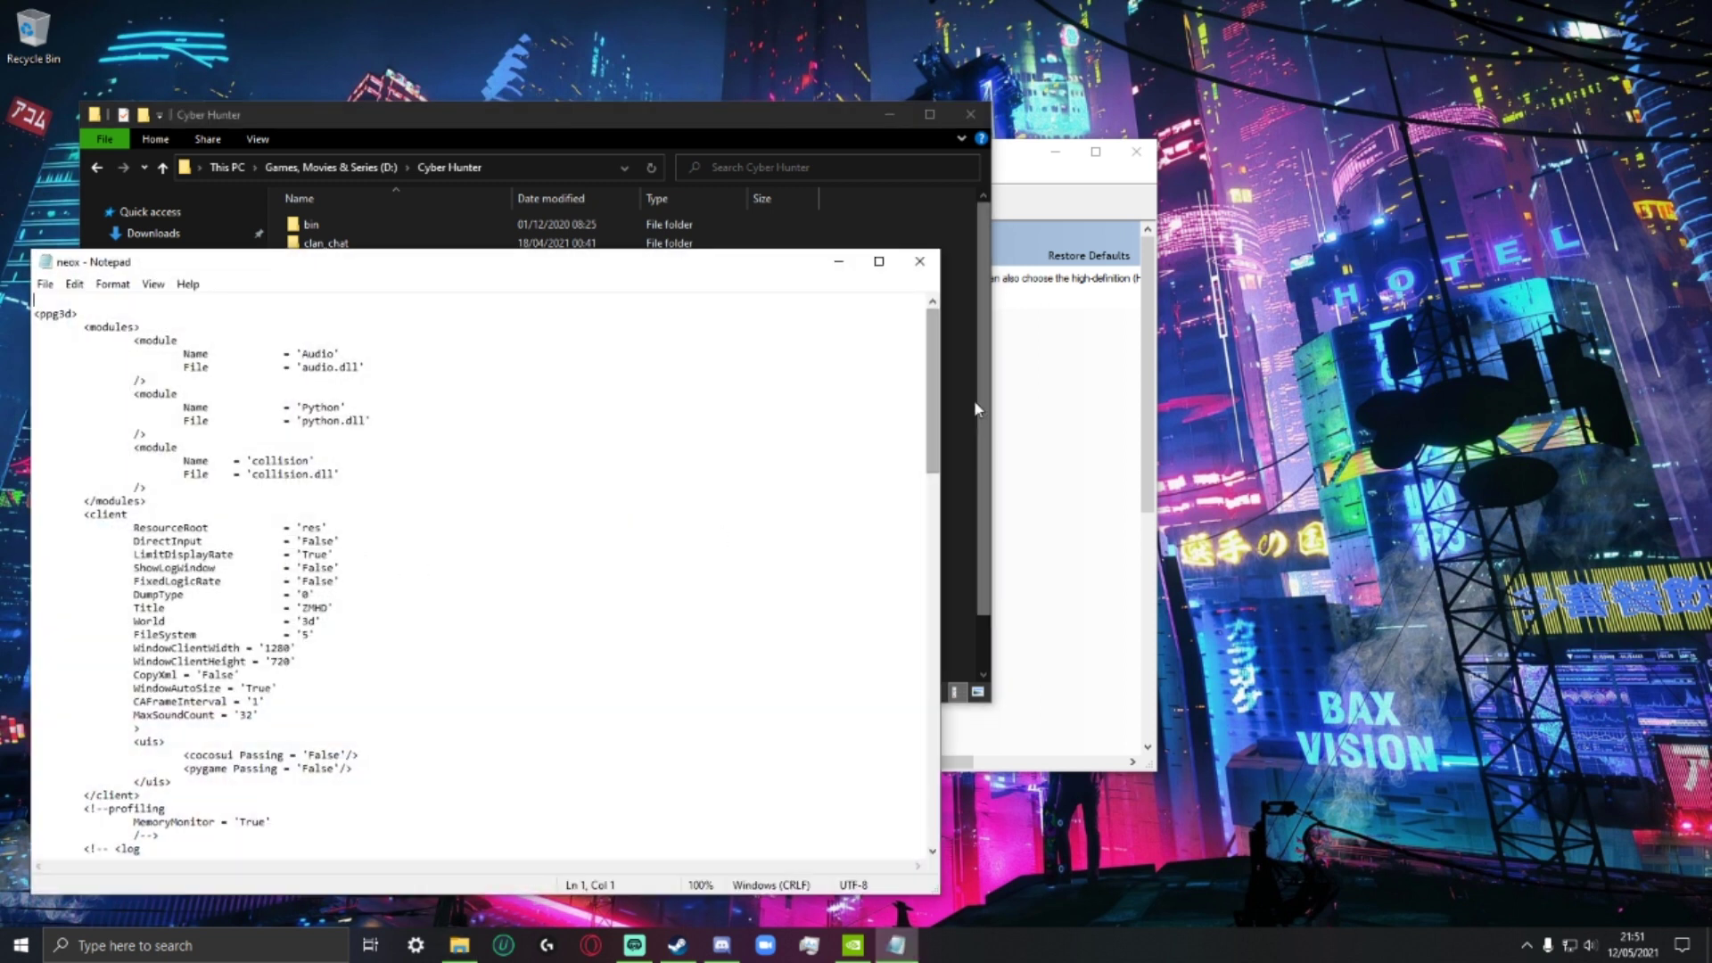
drag(934, 417, 928, 474)
drag(328, 742, 55, 729)
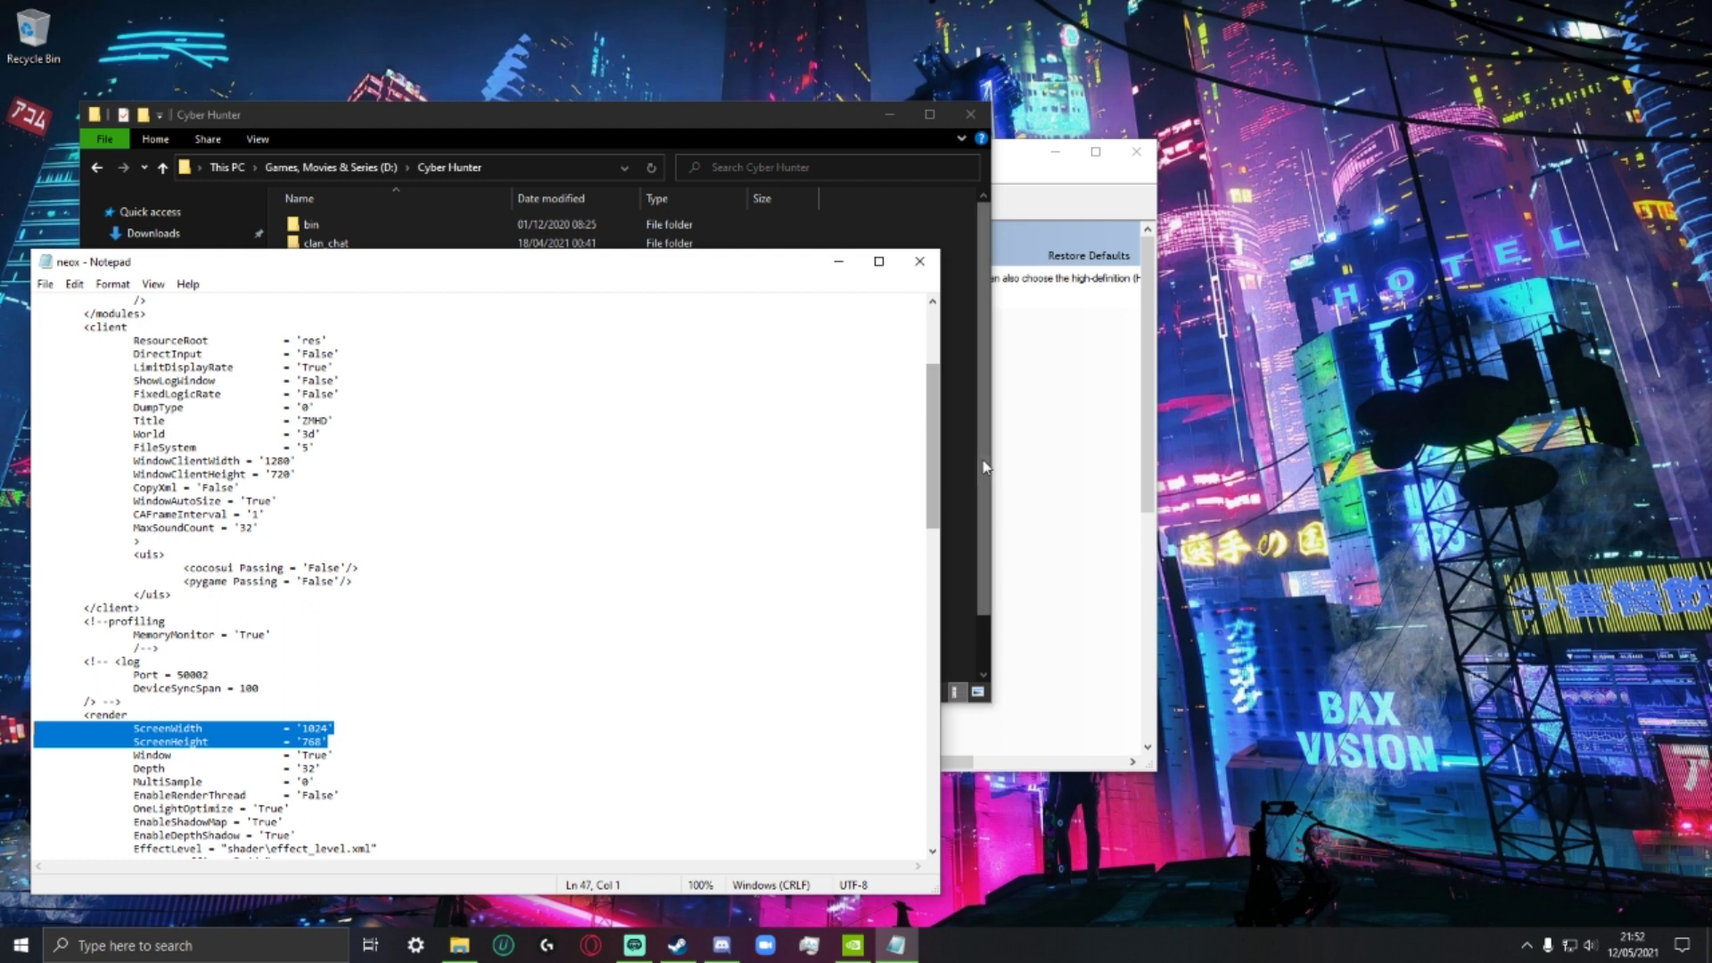
click(837, 264)
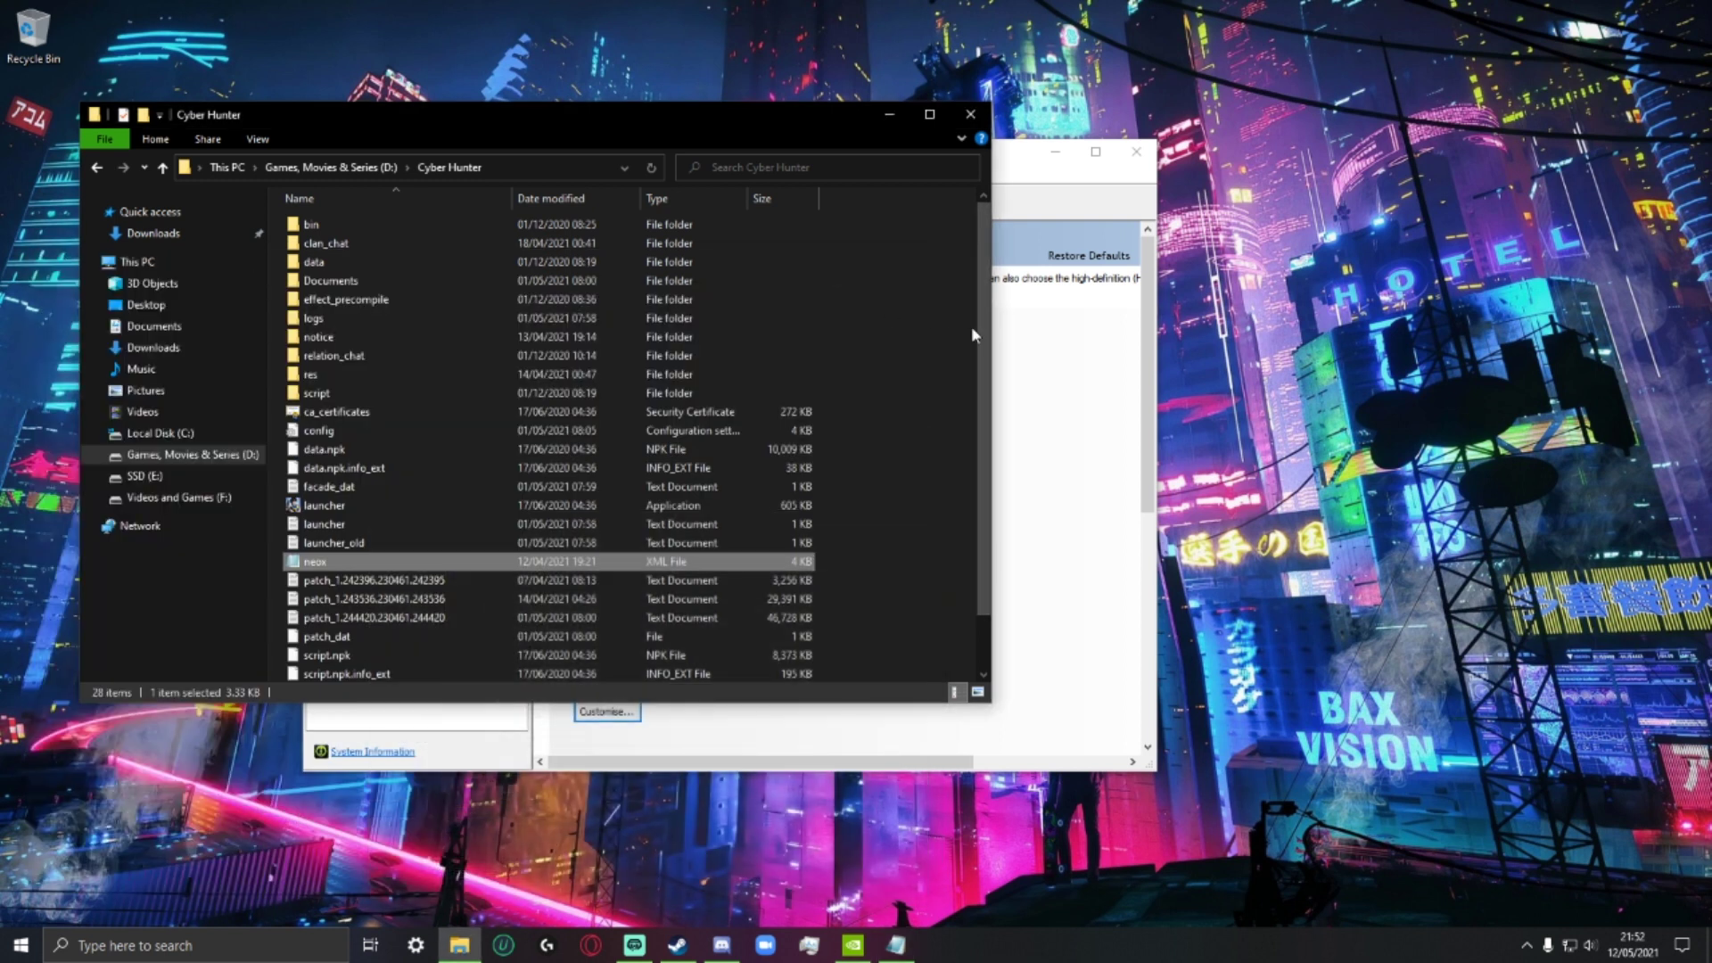
scroll(981, 325, down, 2)
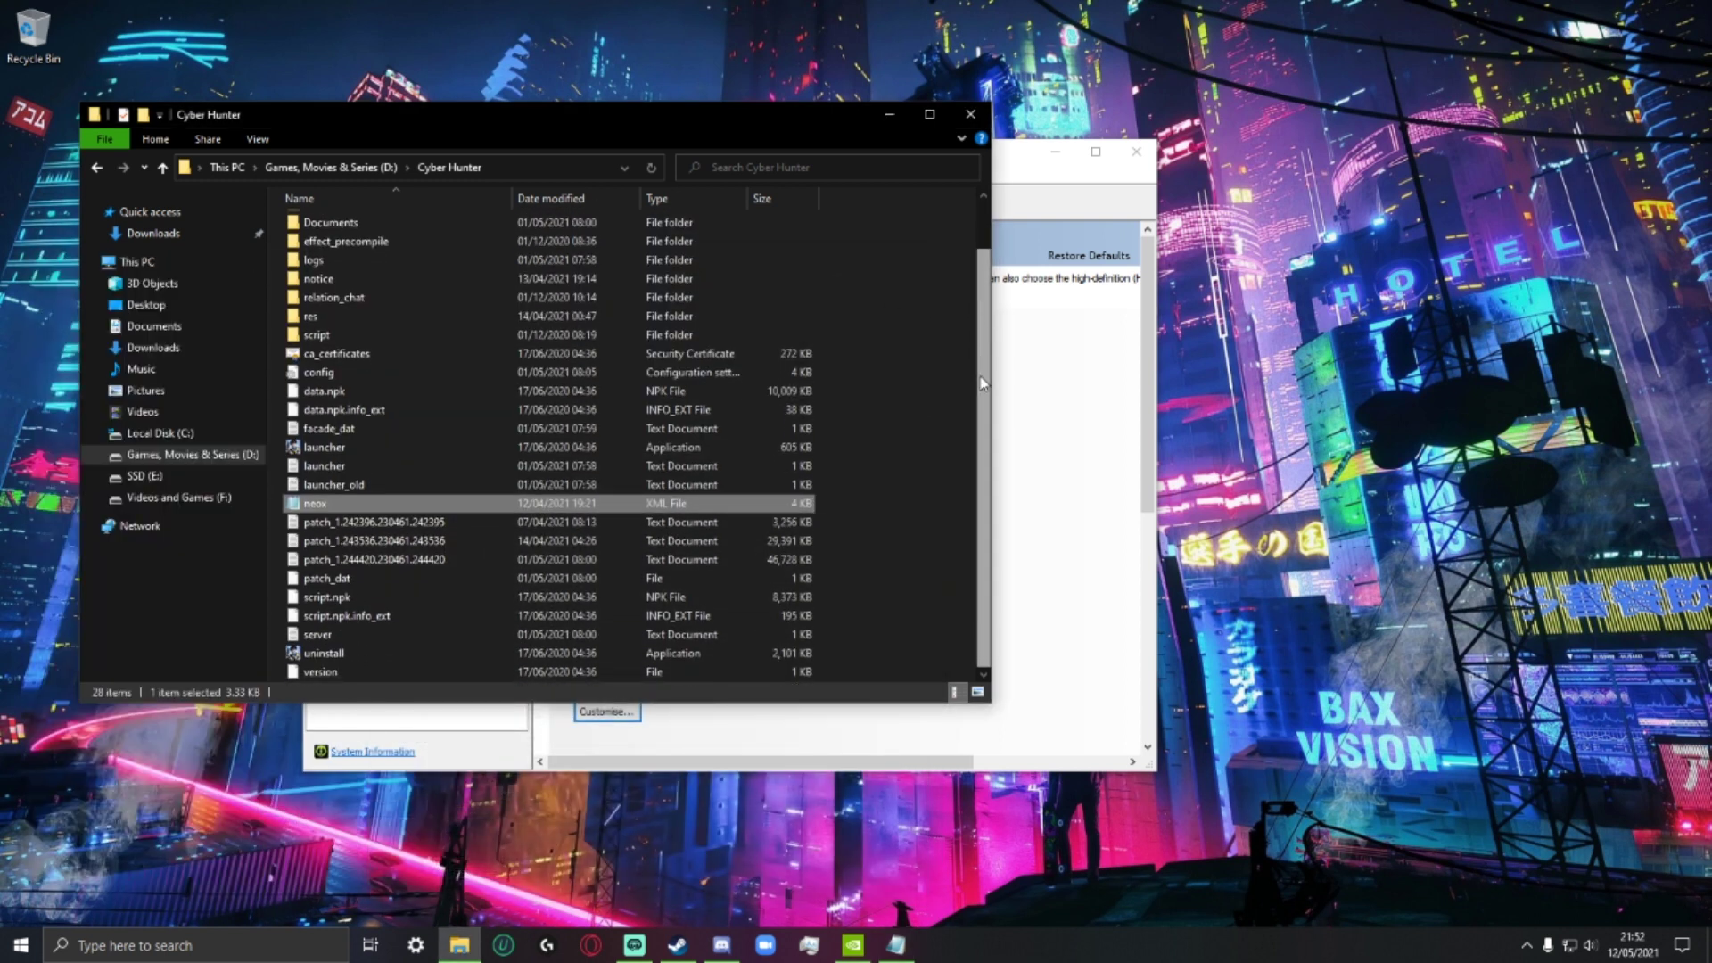
click(888, 117)
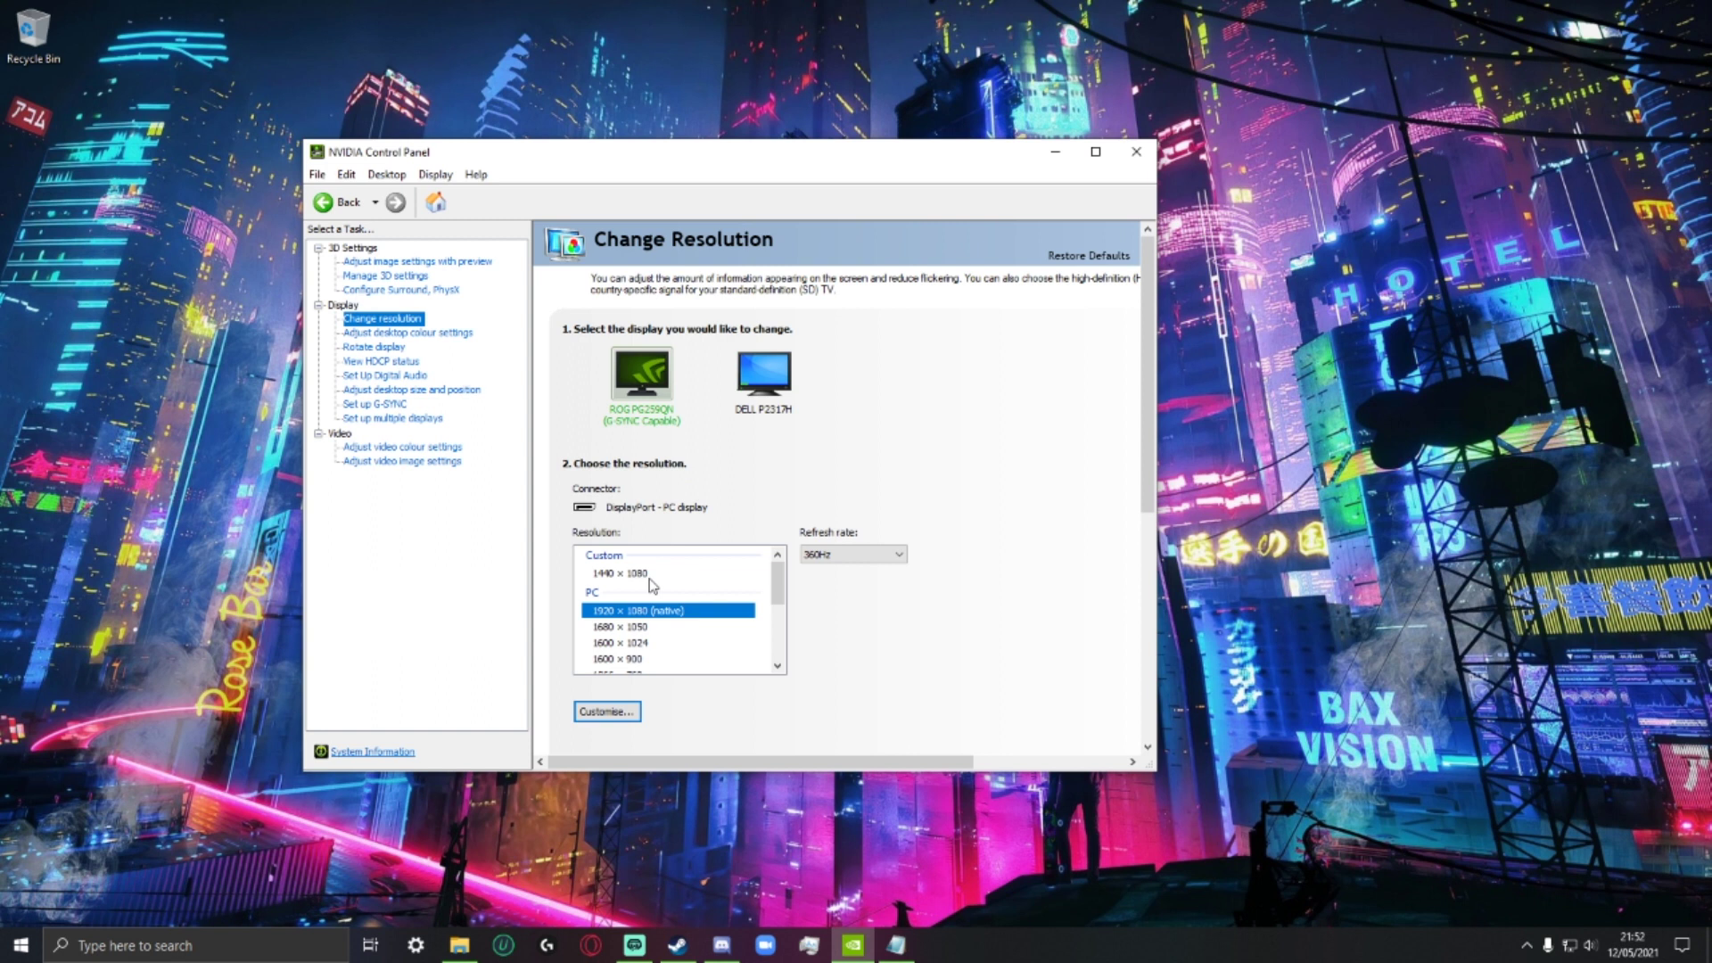
Step: Select the custom 1440 × 1080 resolution, but discard the change when opening Adjust Desktop Size and Position
click(614, 575)
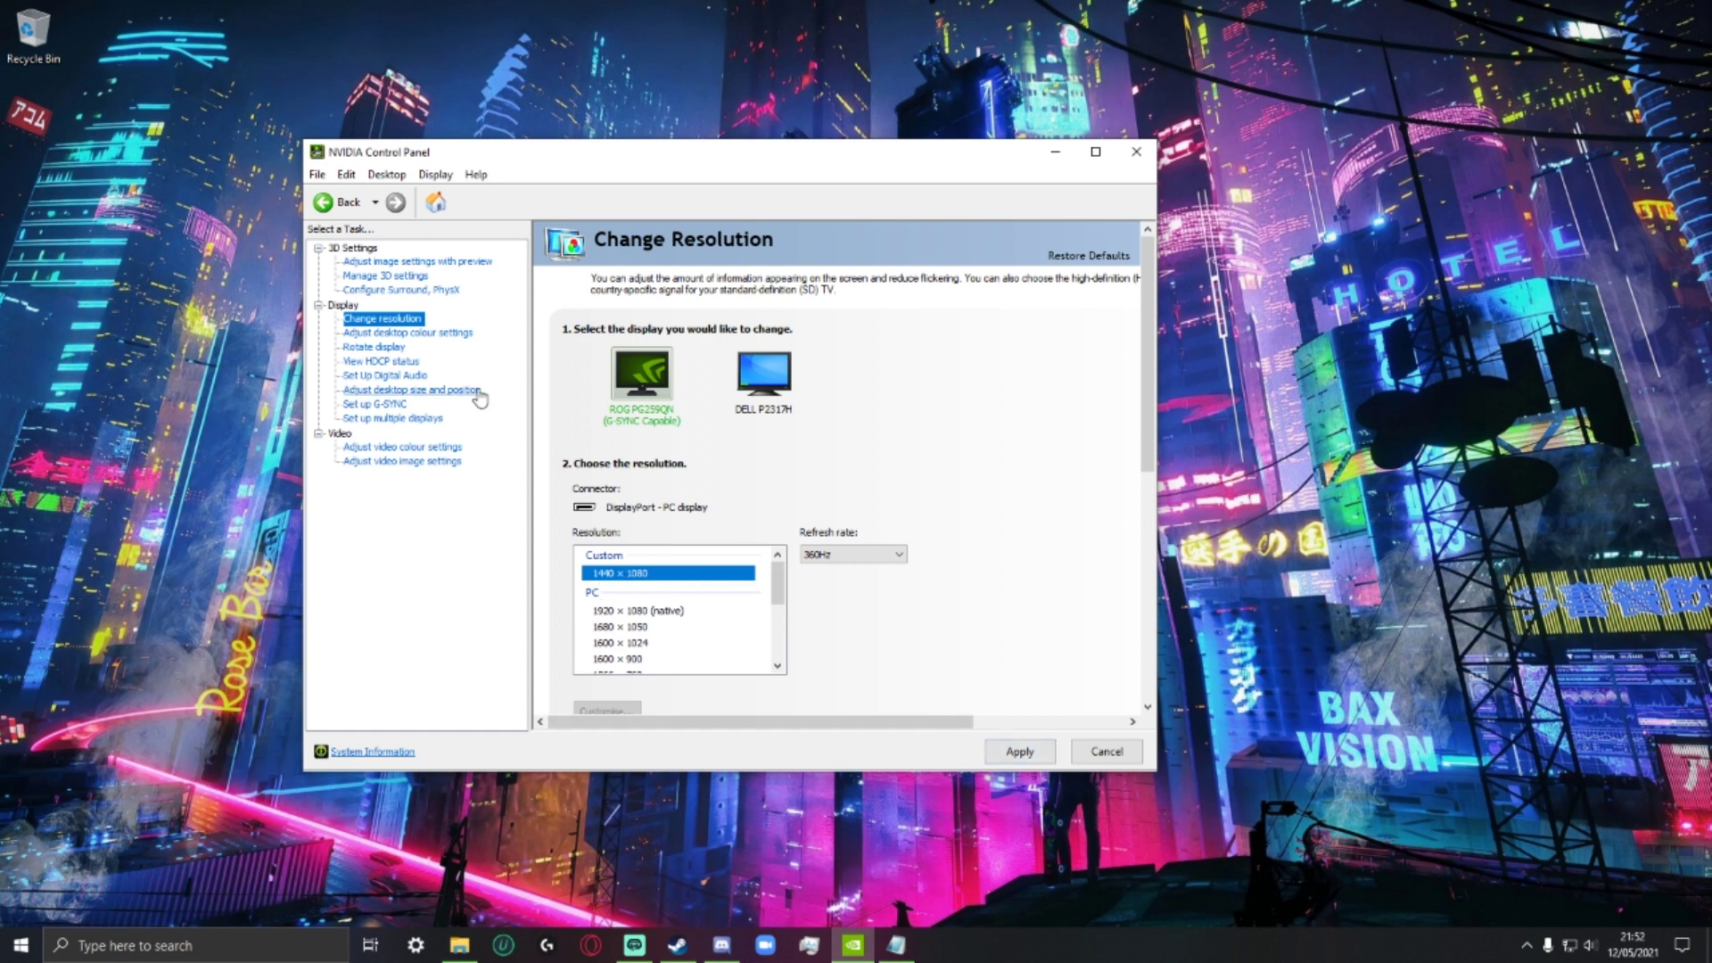
click(389, 391)
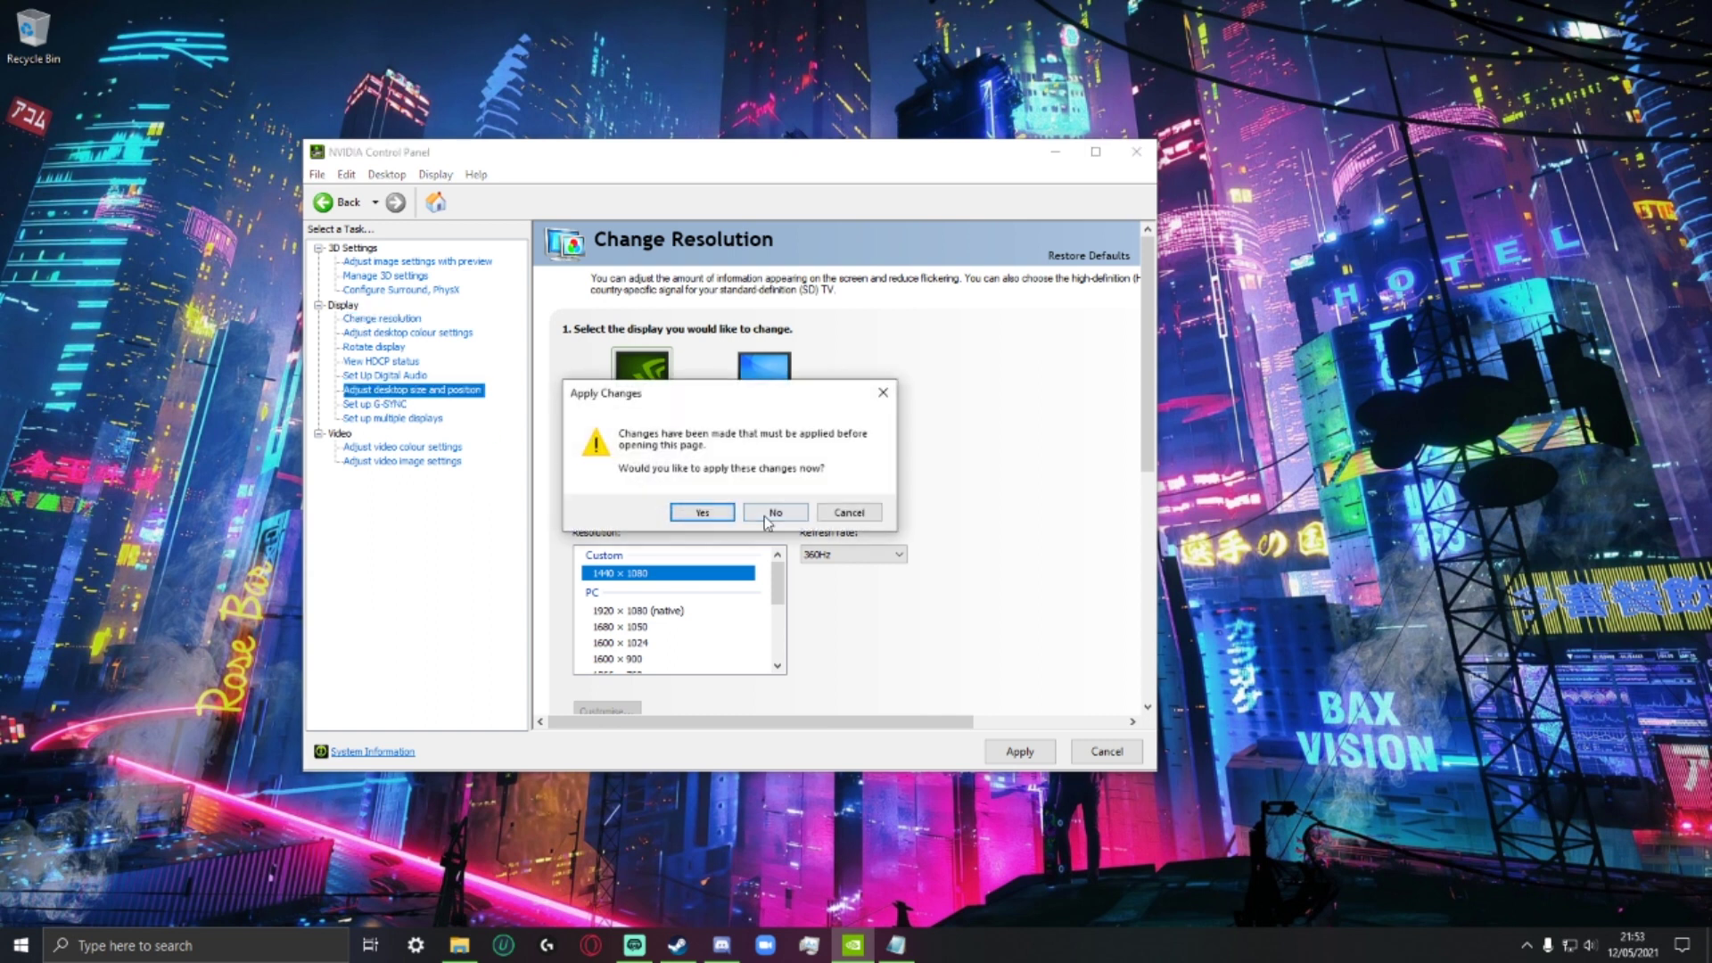
click(773, 512)
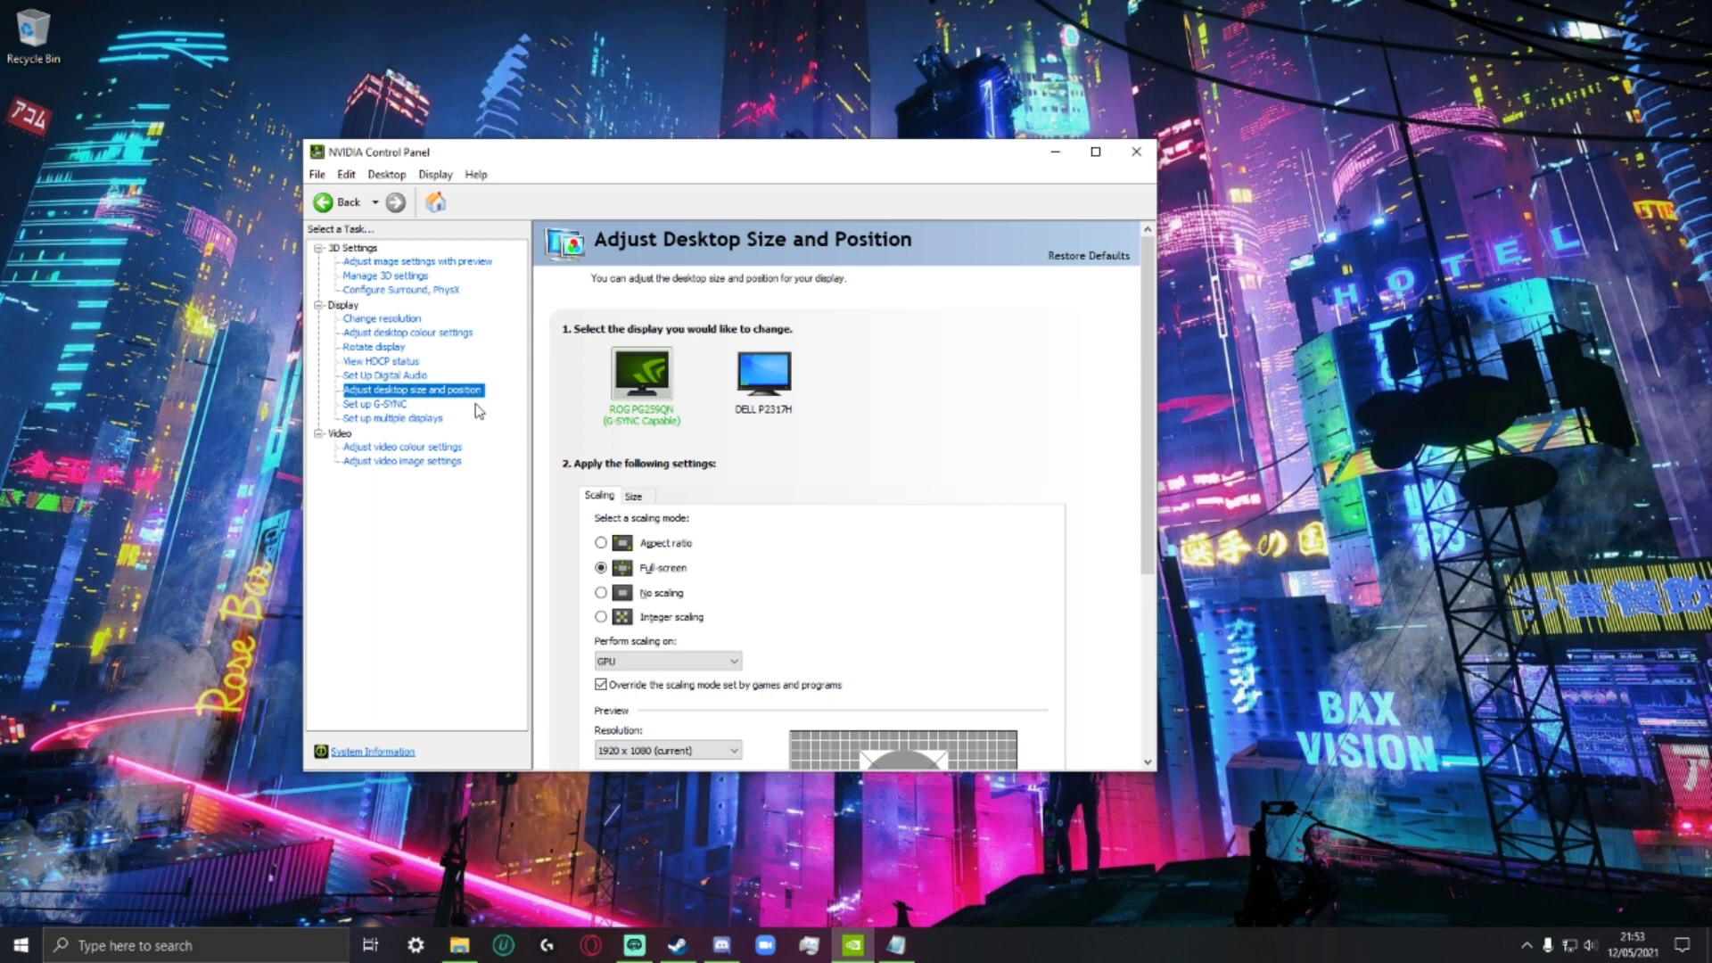
Step: Examine the scaling mode, scaling device, override option and resolution preview for the ROG PG259QN display
scroll(733, 477, down, 2)
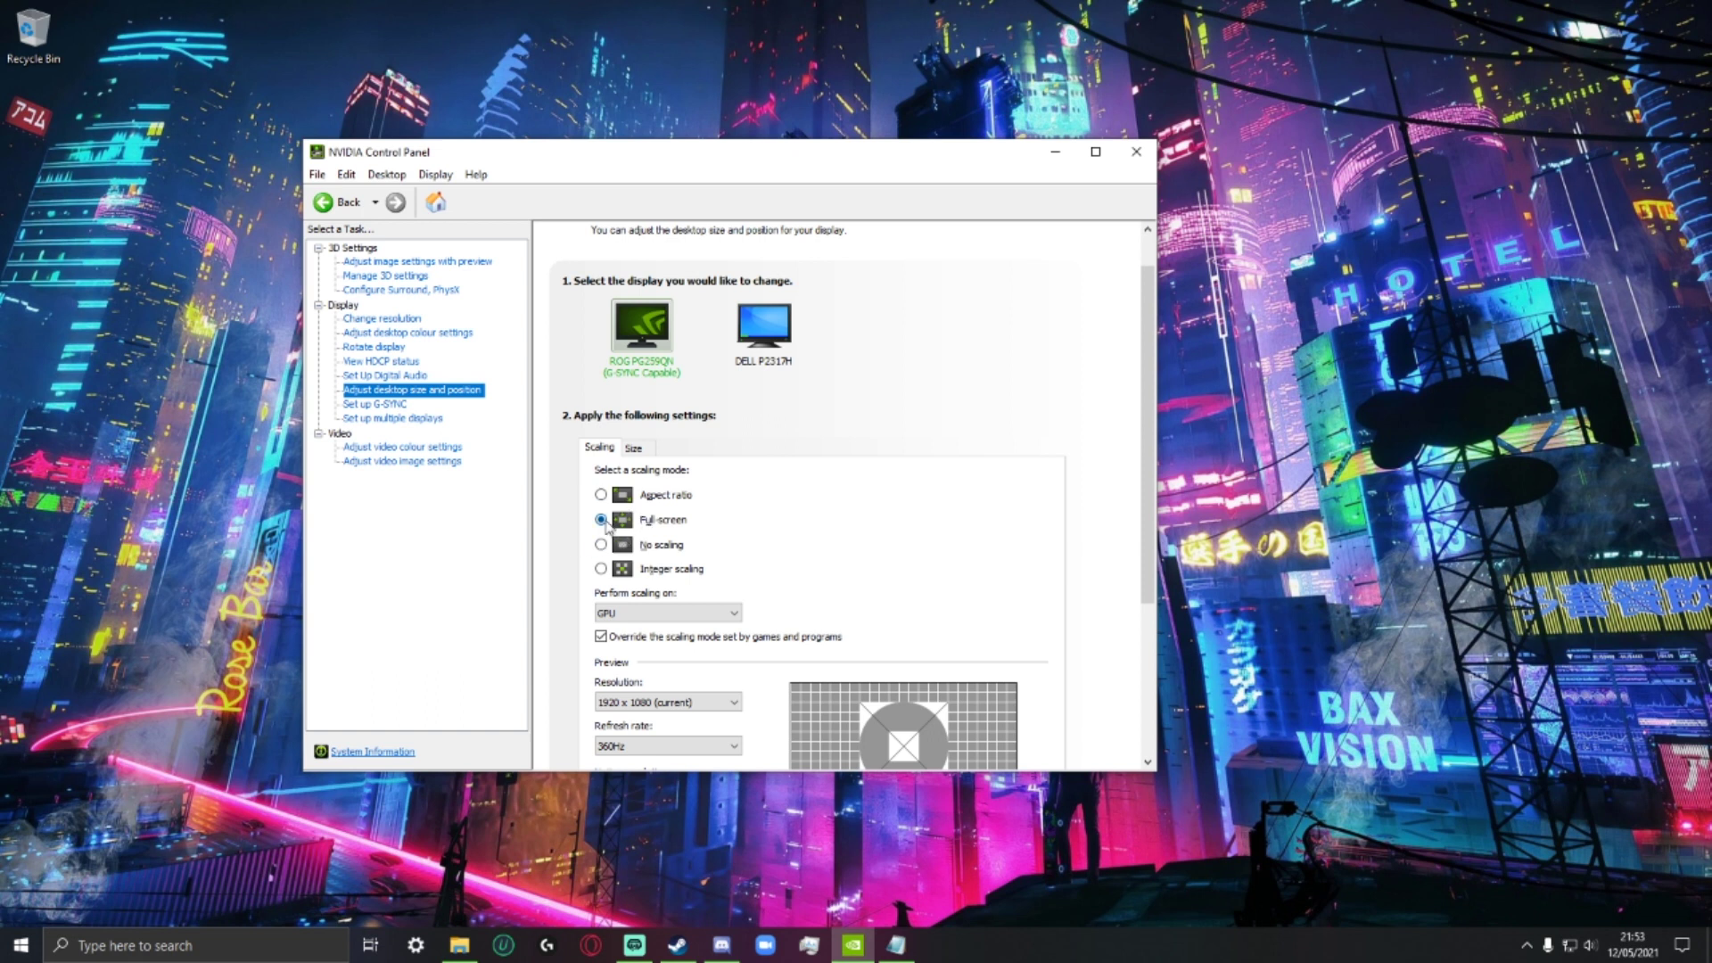
scroll(652, 528, down, 1)
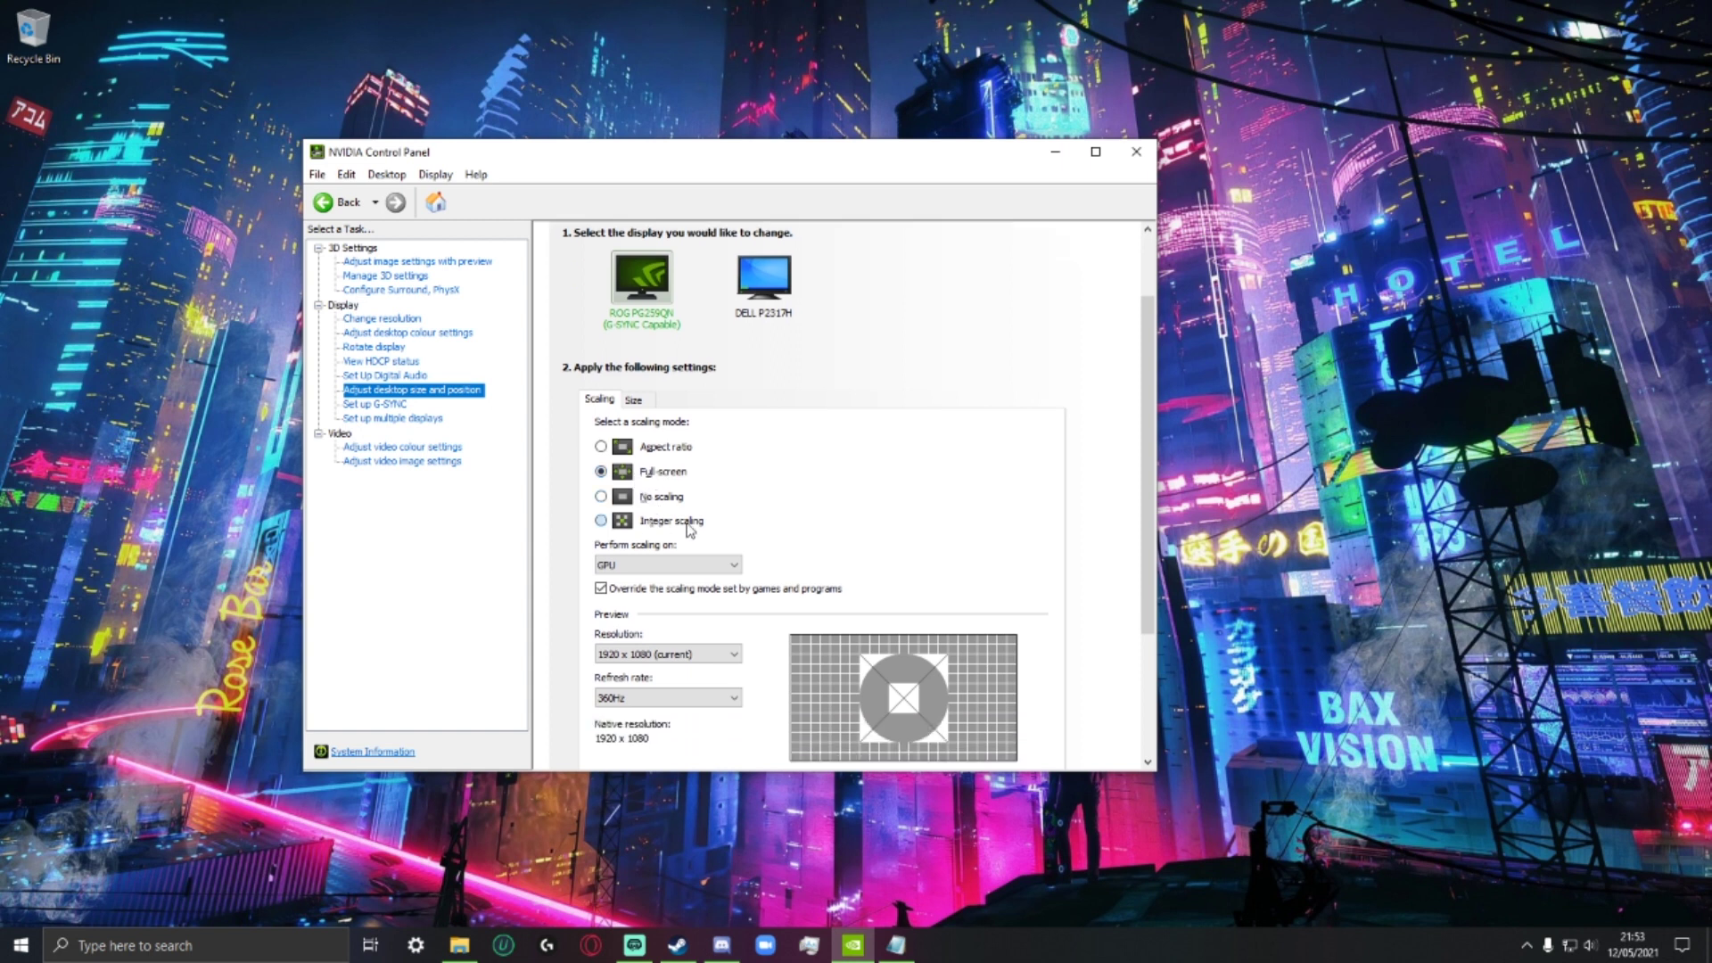
scroll(795, 638, down, 2)
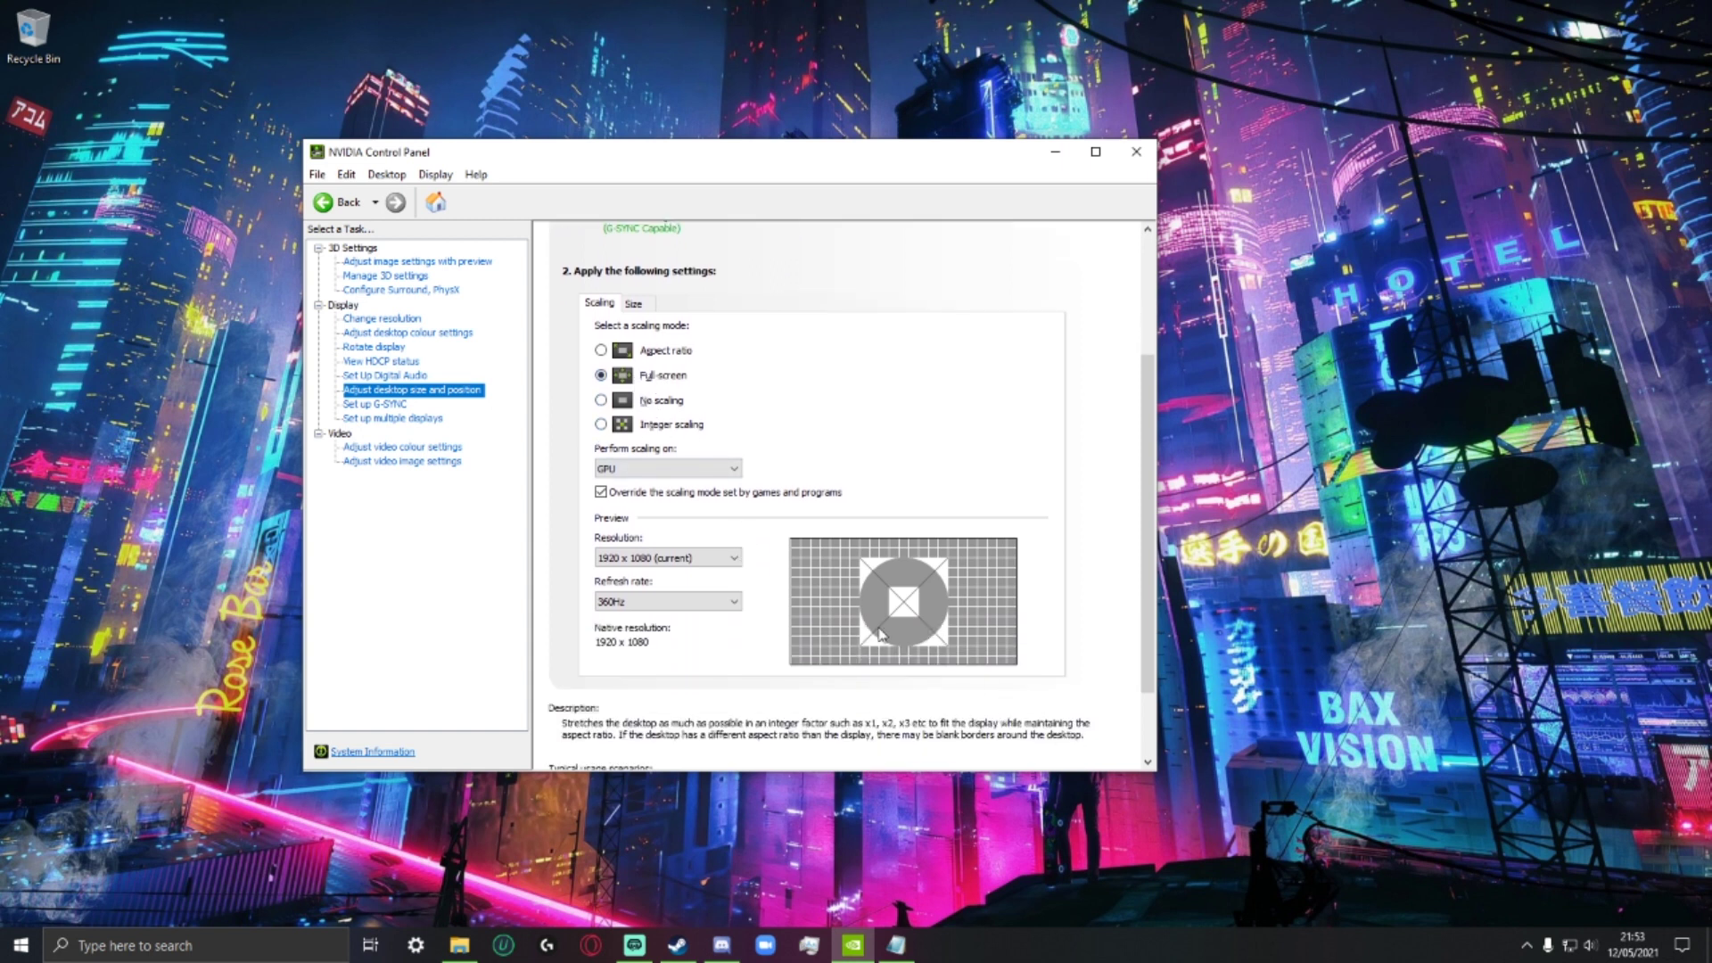
scroll(768, 615, up, 1)
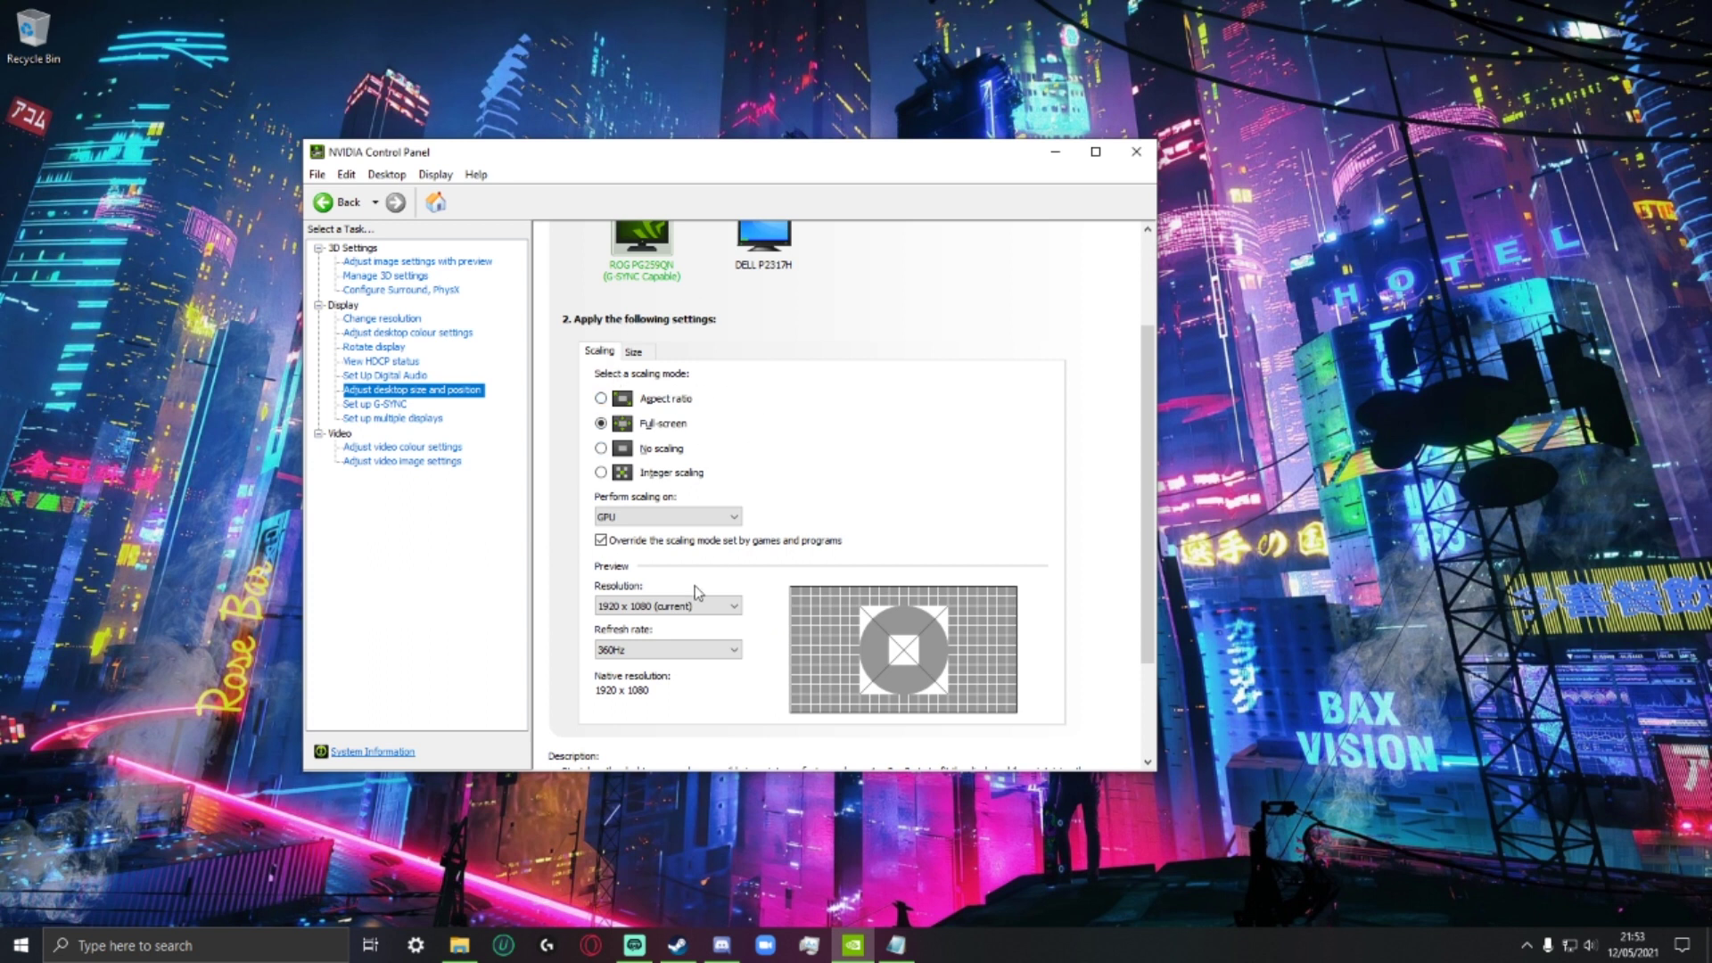
Step: Keep global Image Sharpening on with Sharpen 0.50, Ignore film grain 0.17 and GPU Scaling enabled
click(367, 278)
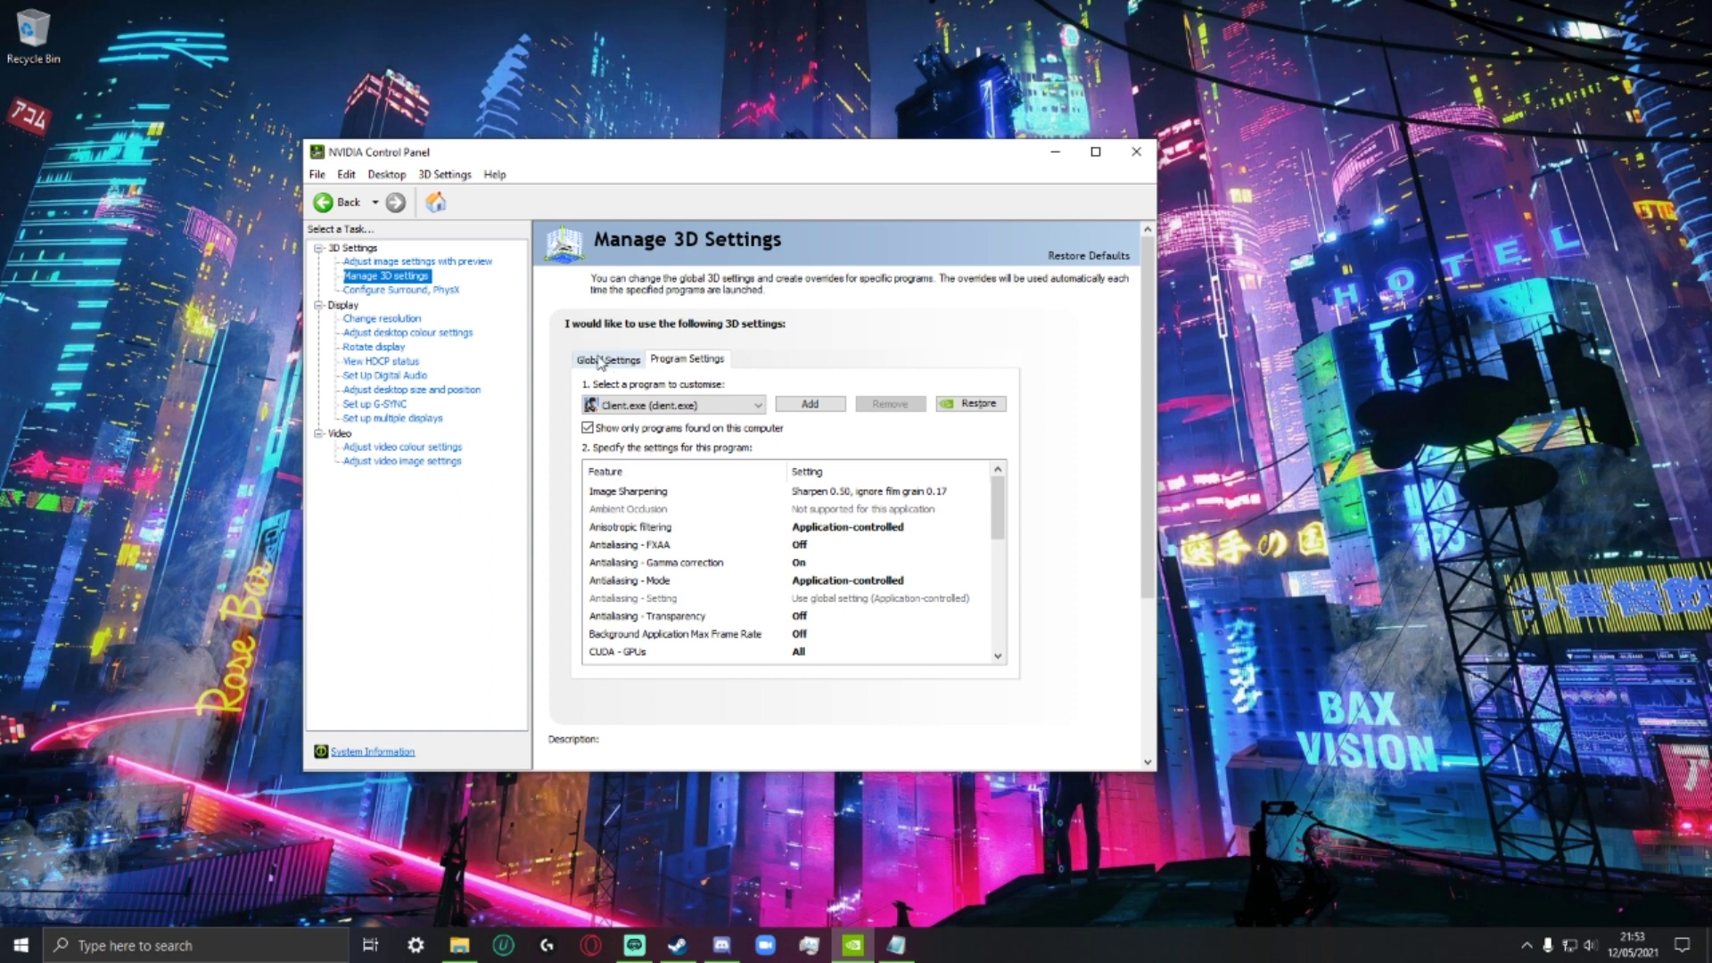
click(592, 358)
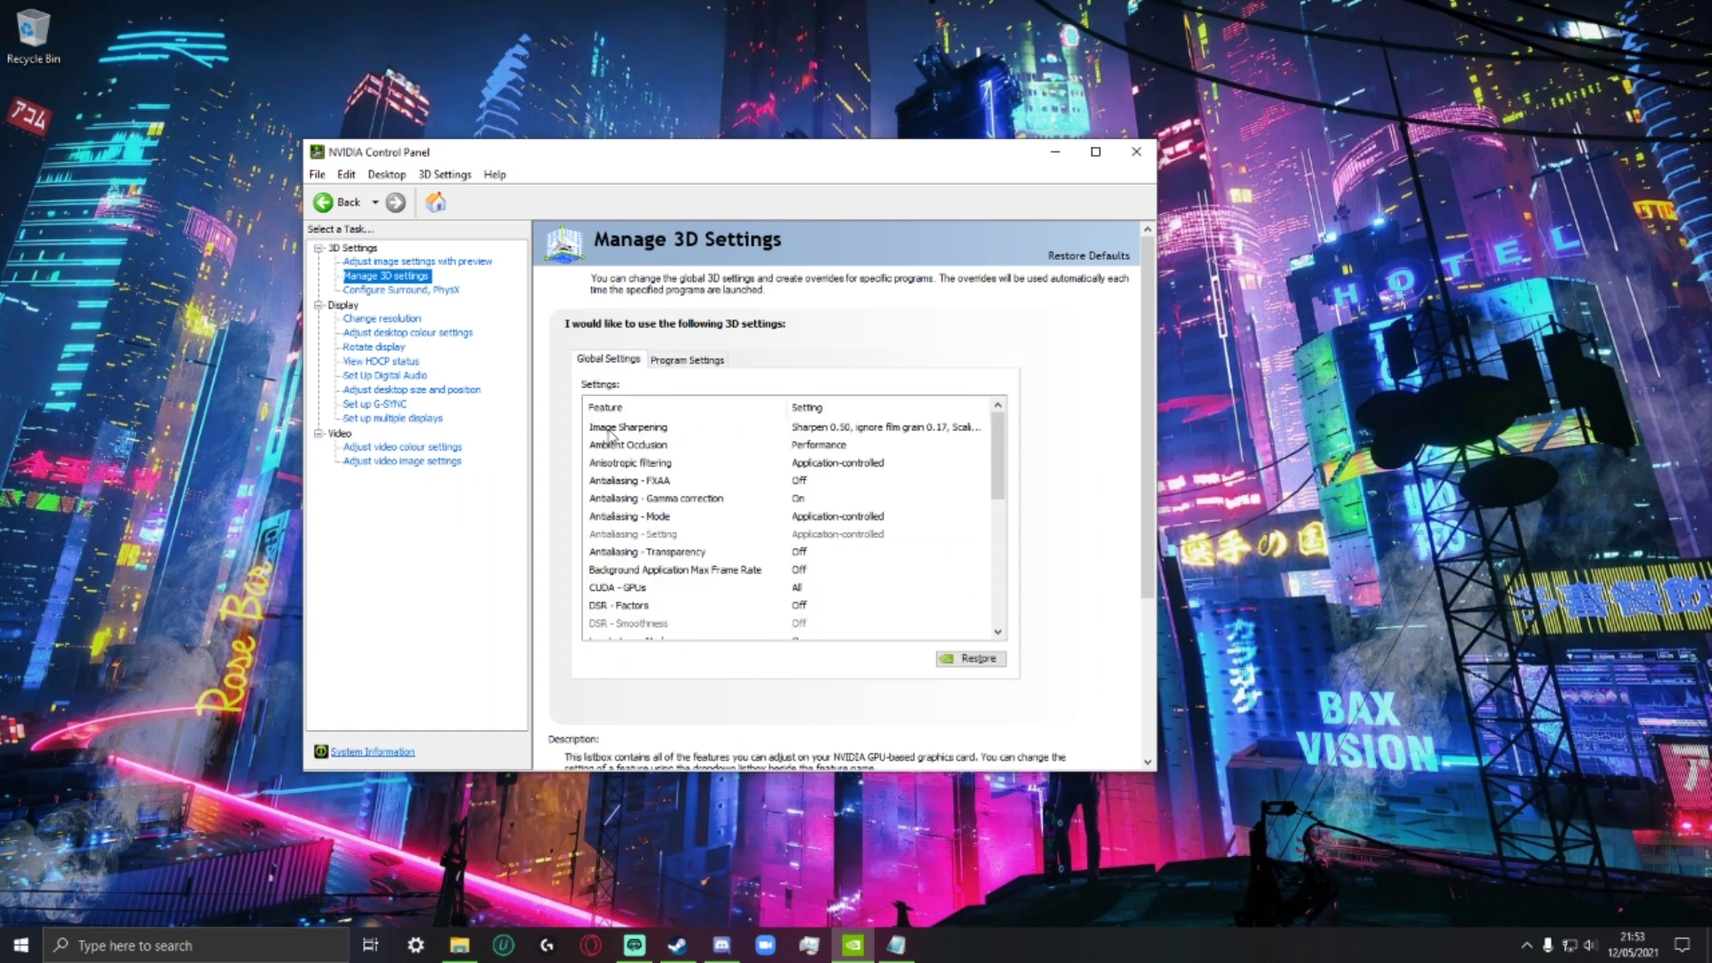
click(861, 430)
click(869, 430)
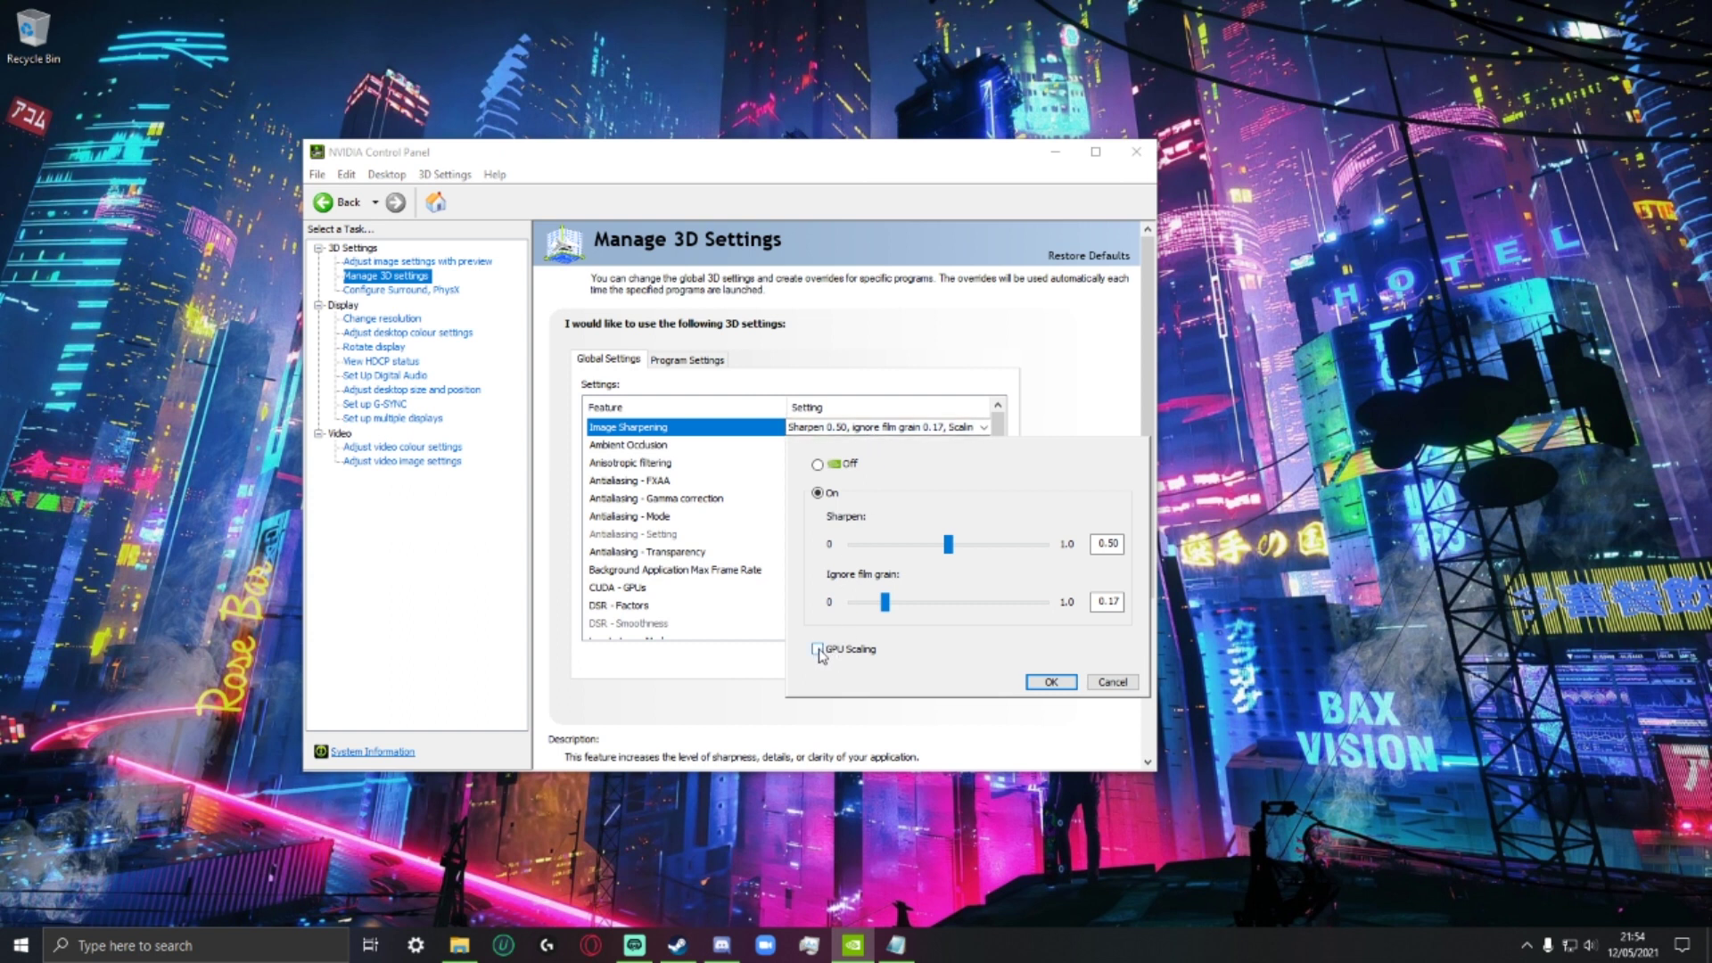
click(1052, 682)
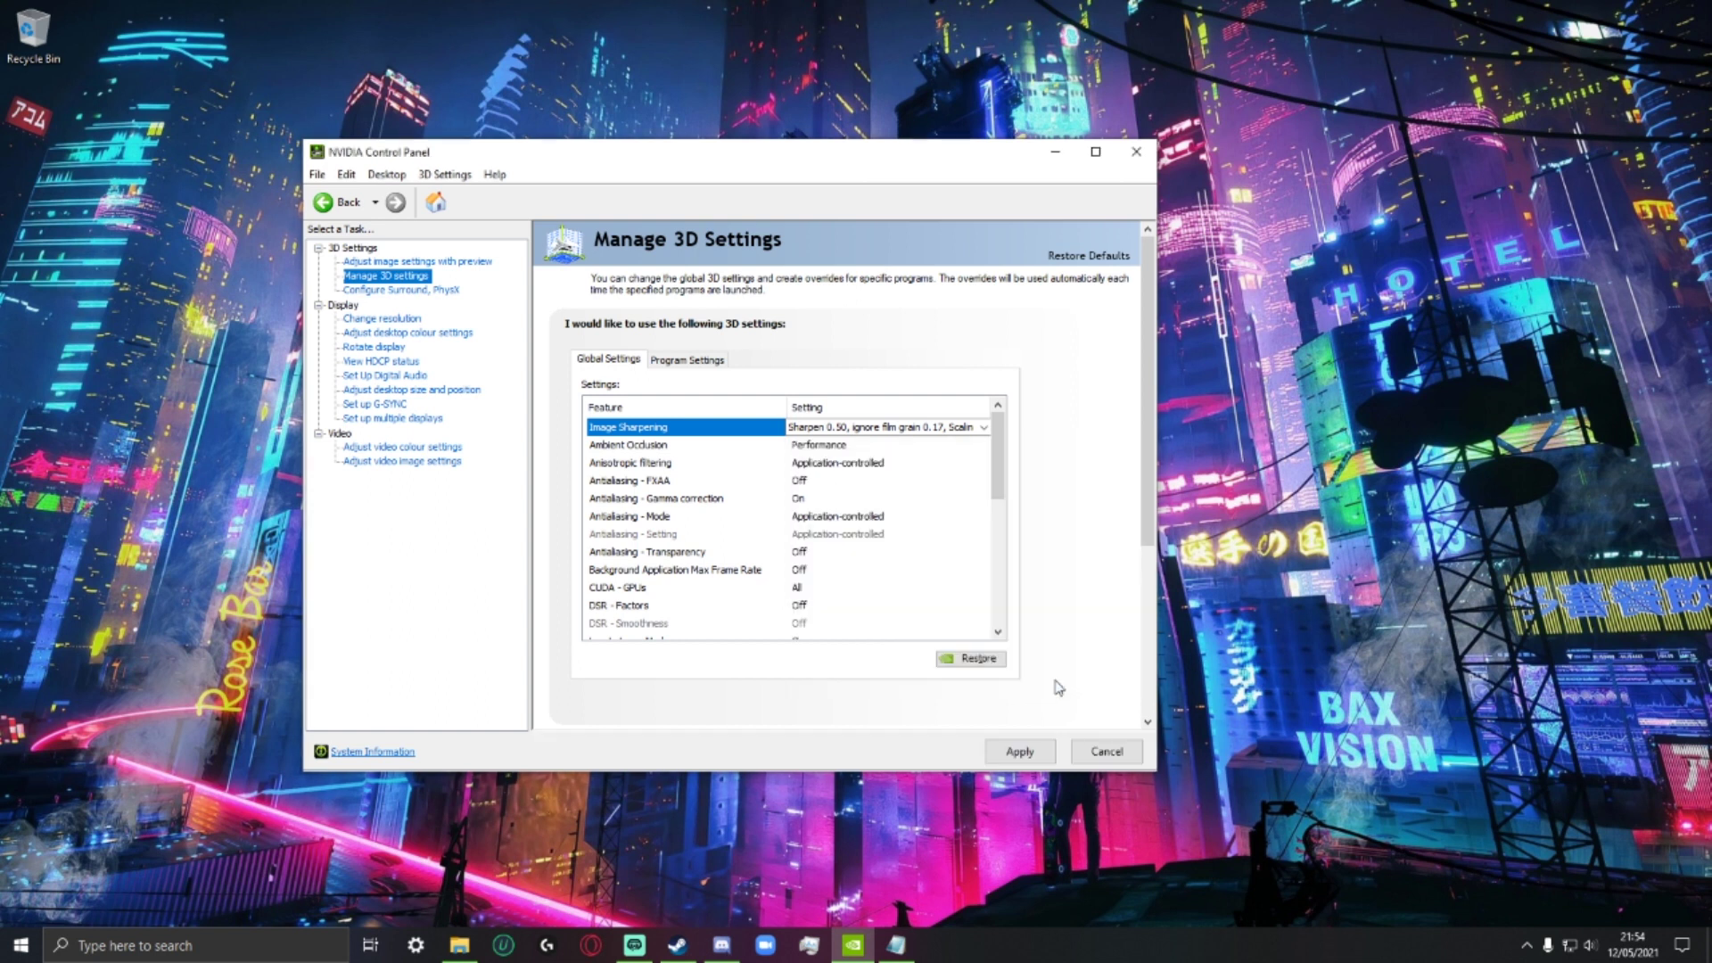
Step: Apply the global 3D settings and keep the changed desktop configuration
click(1020, 752)
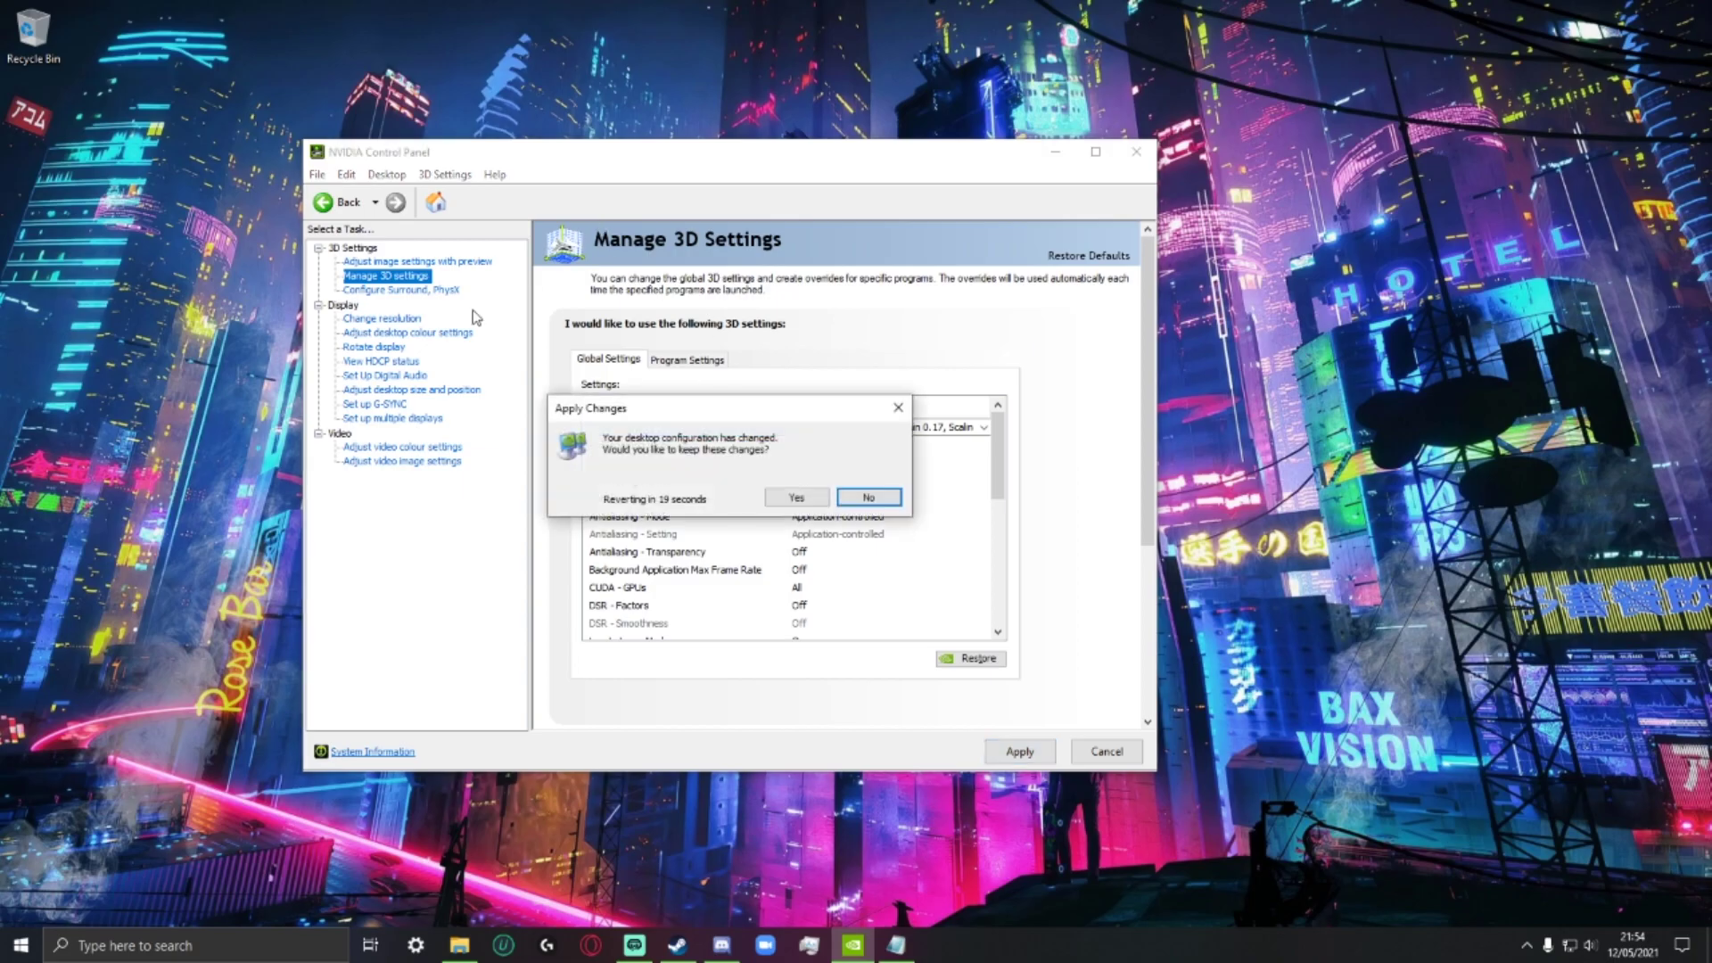
click(803, 495)
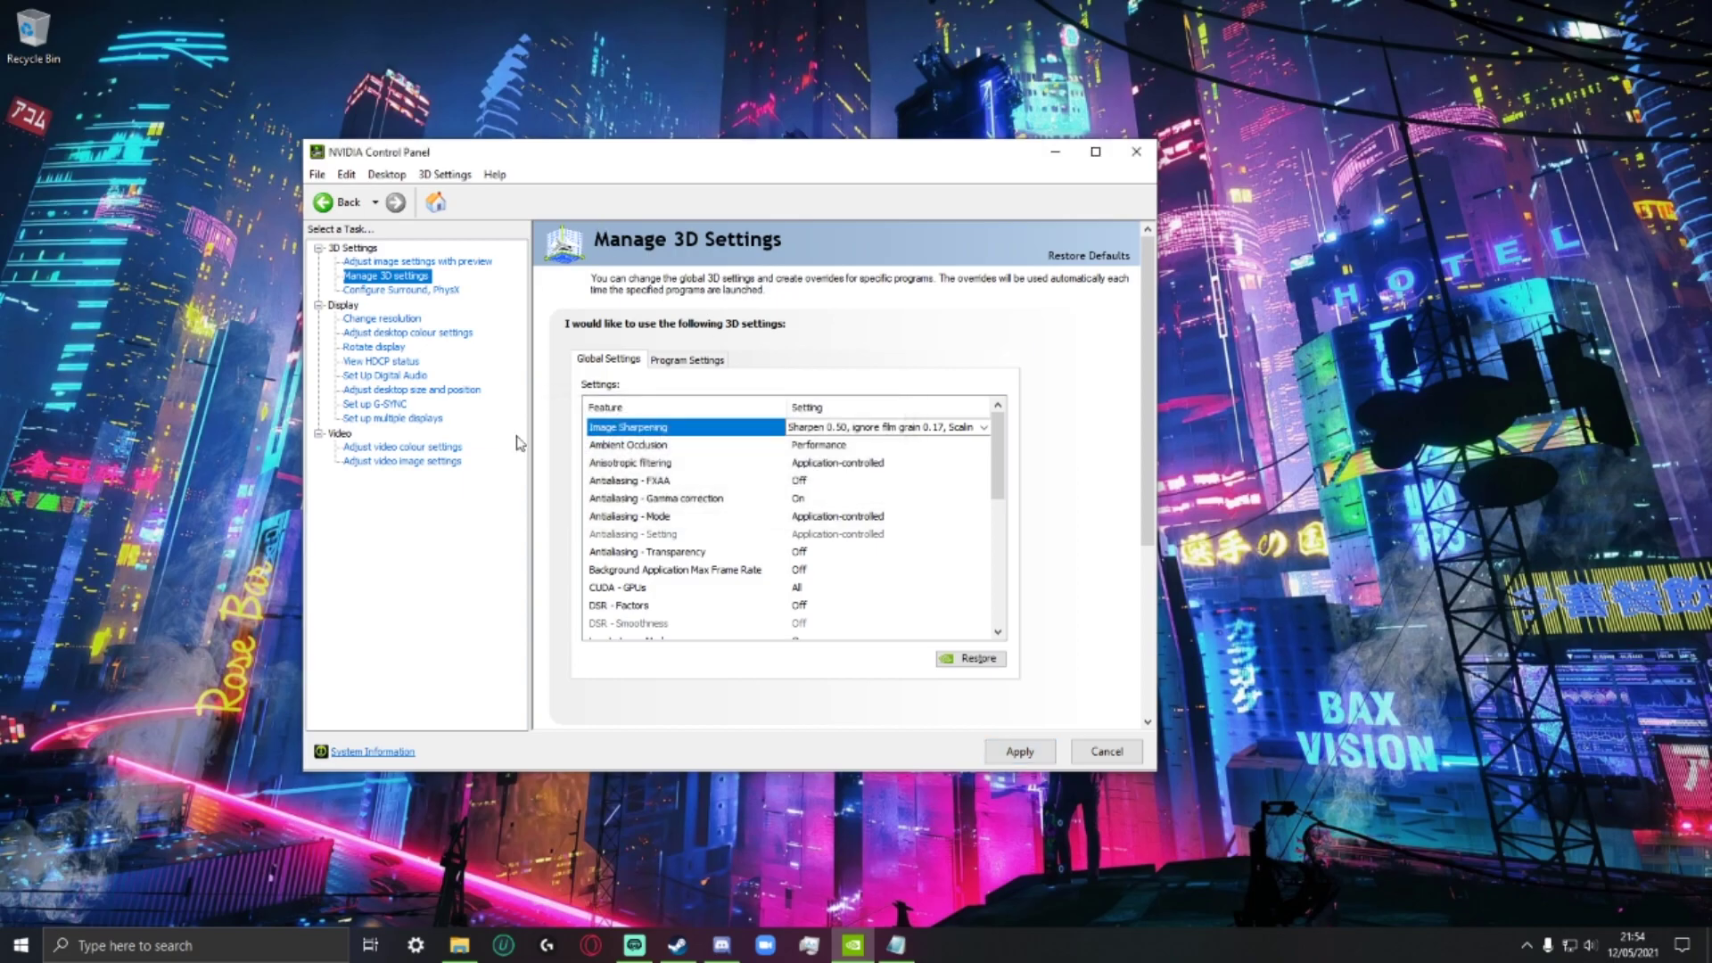
Step: Examine the scaling mode, scaling device and preview options for the ROG PG259QN display, along with its list of available resolutions
click(355, 393)
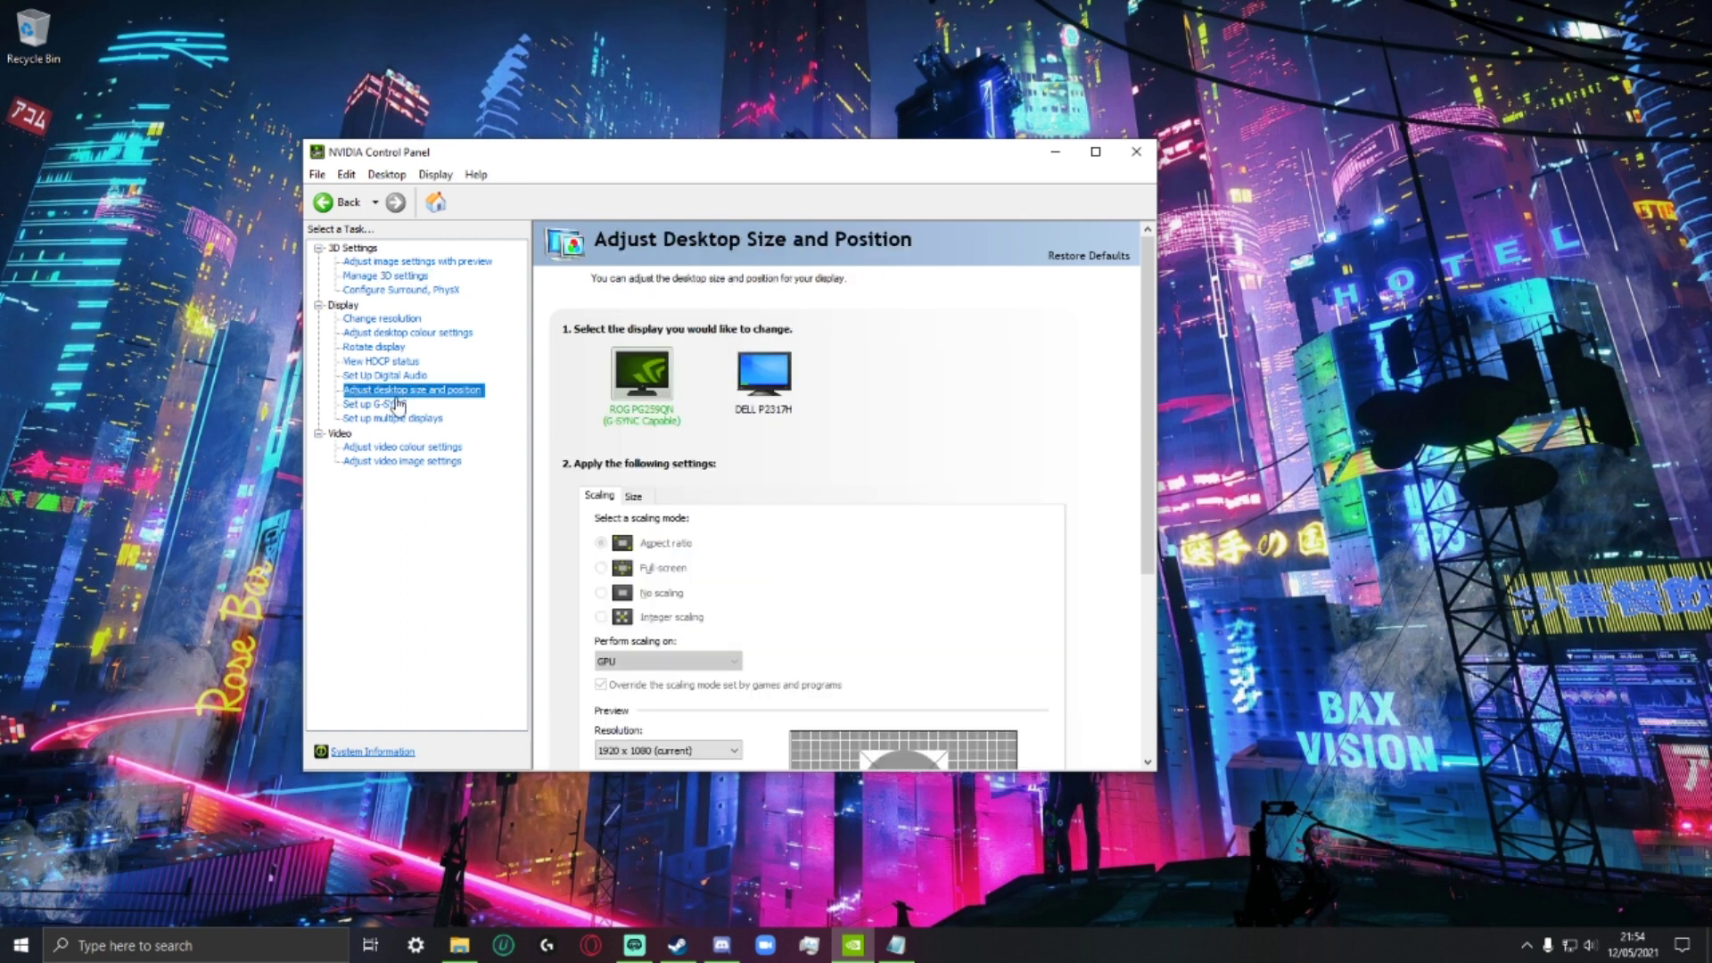
scroll(723, 549, down, 1)
scroll(624, 473, down, 1)
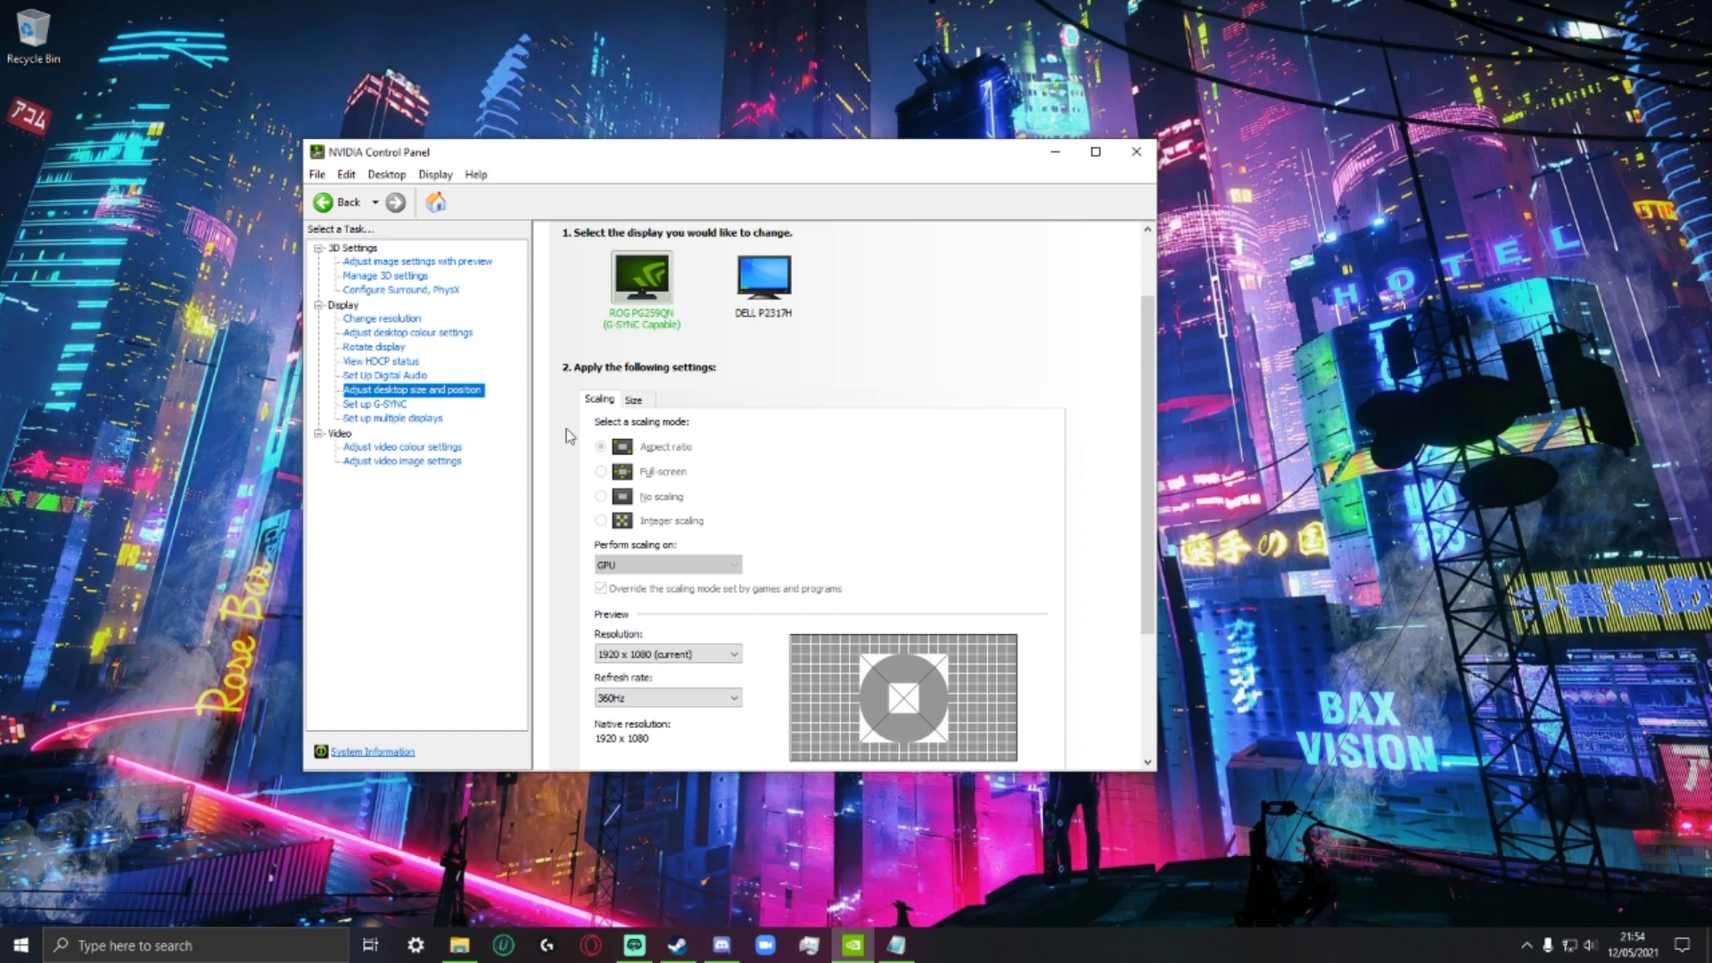
scroll(858, 419, down, 2)
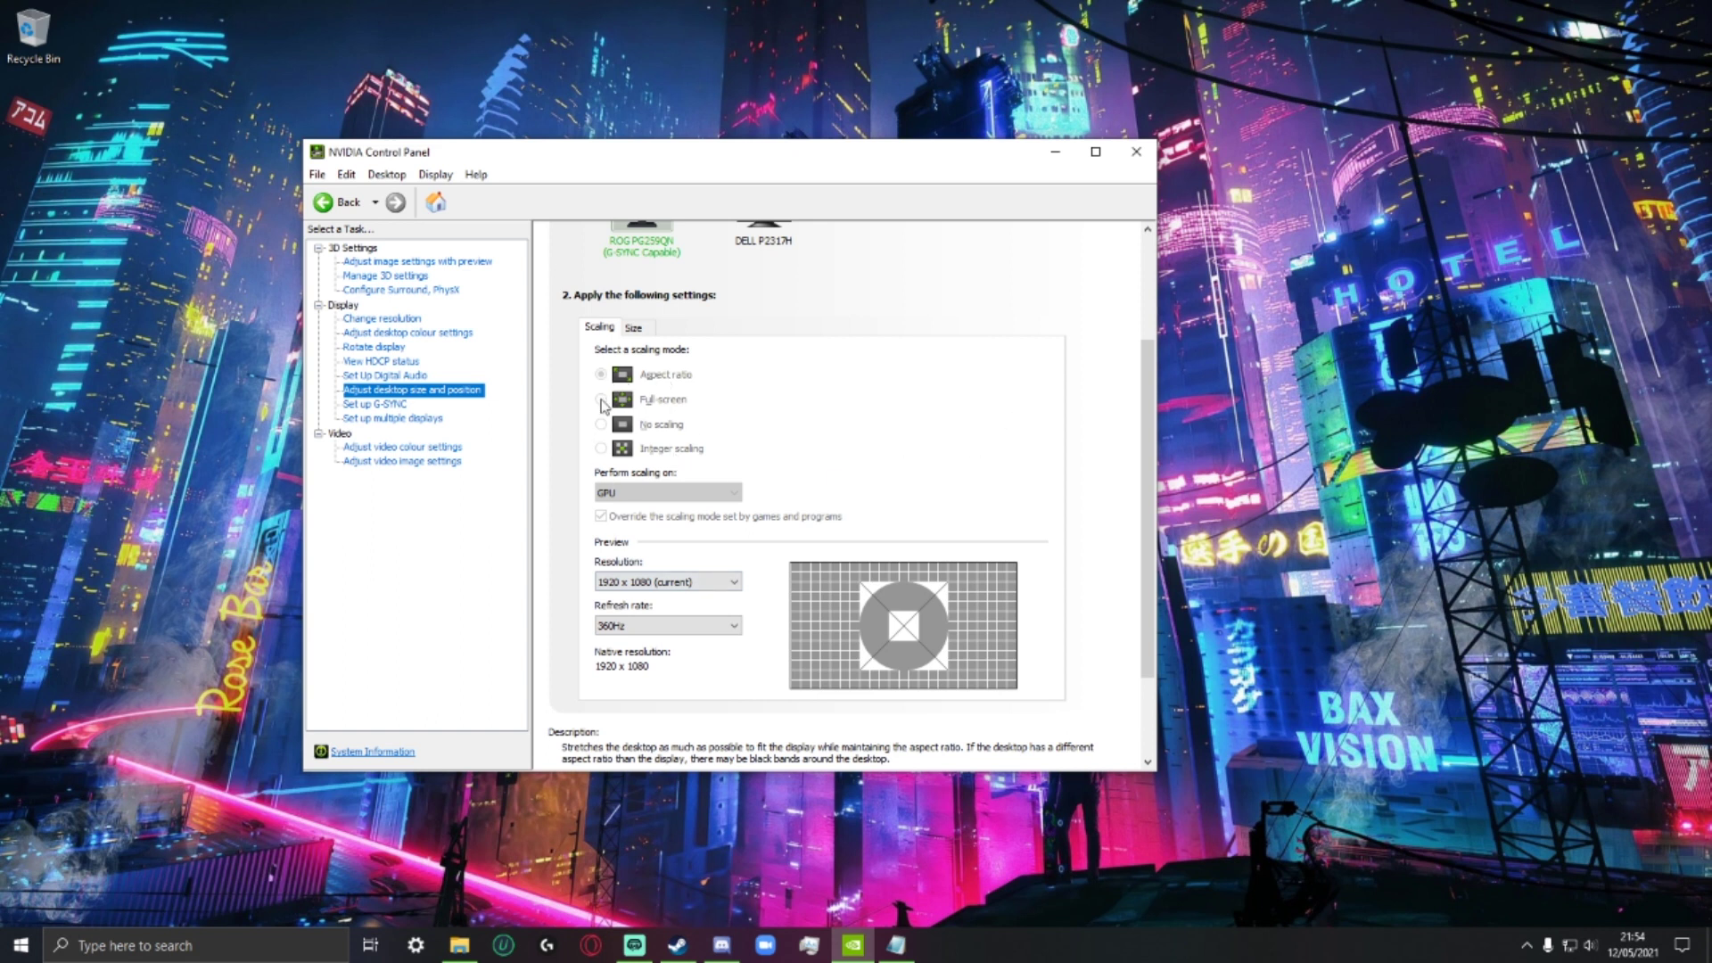
click(387, 322)
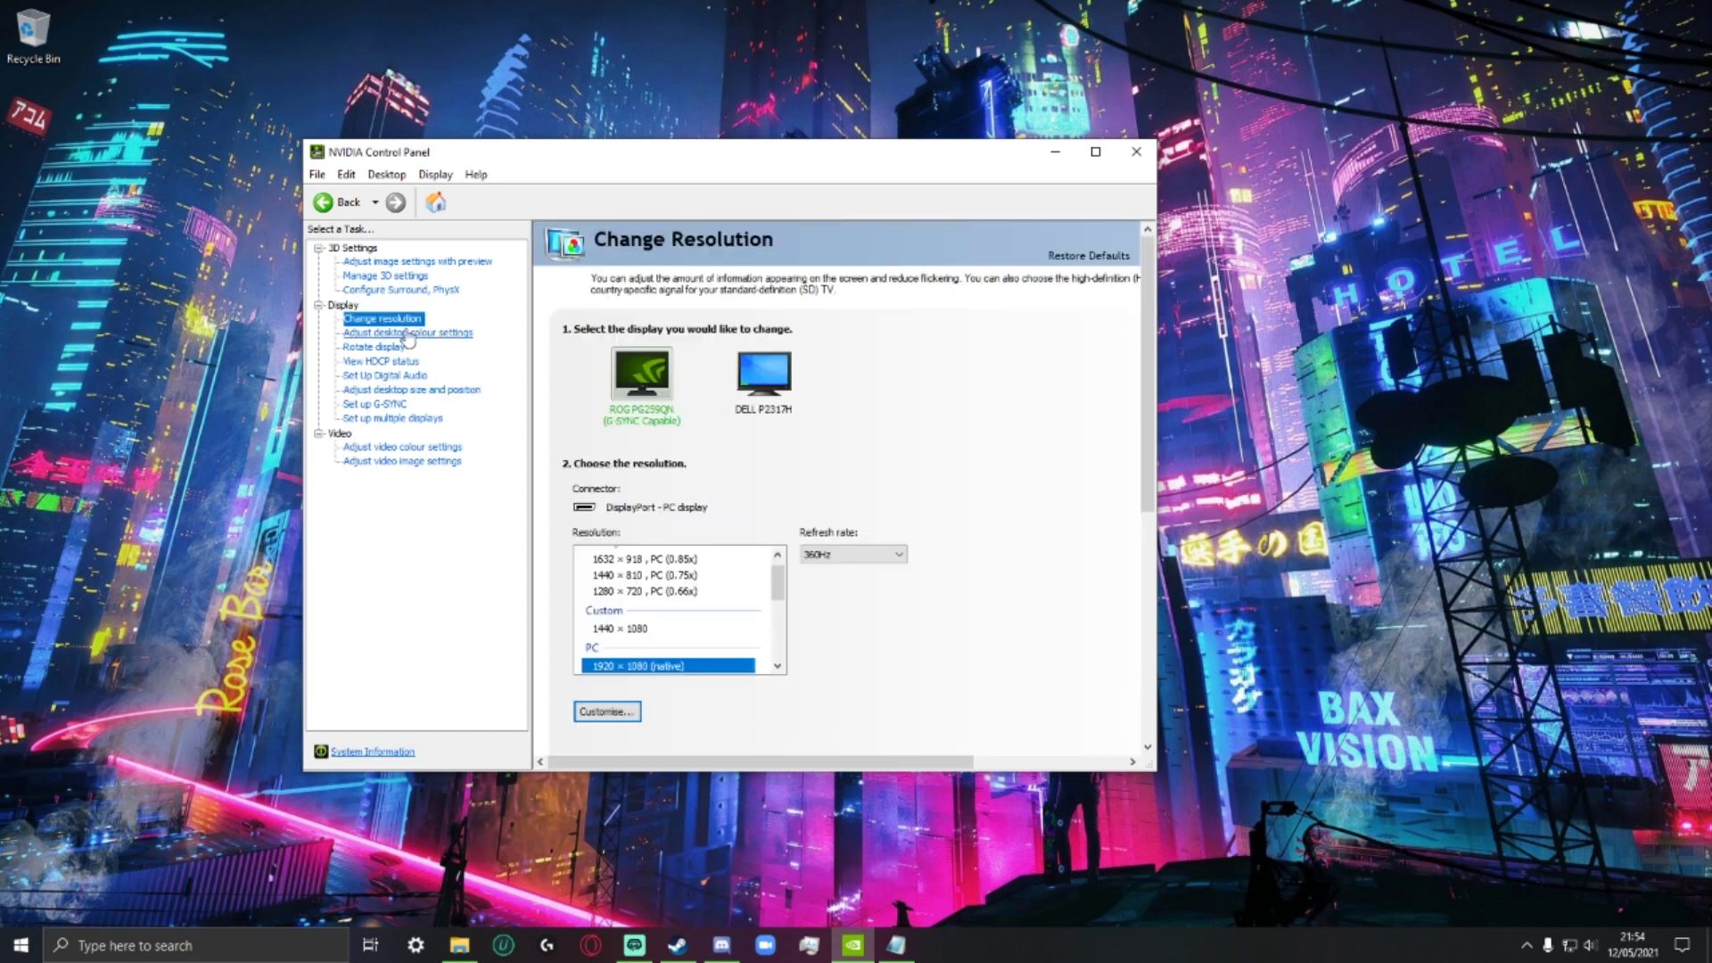
scroll(649, 627, down, 1)
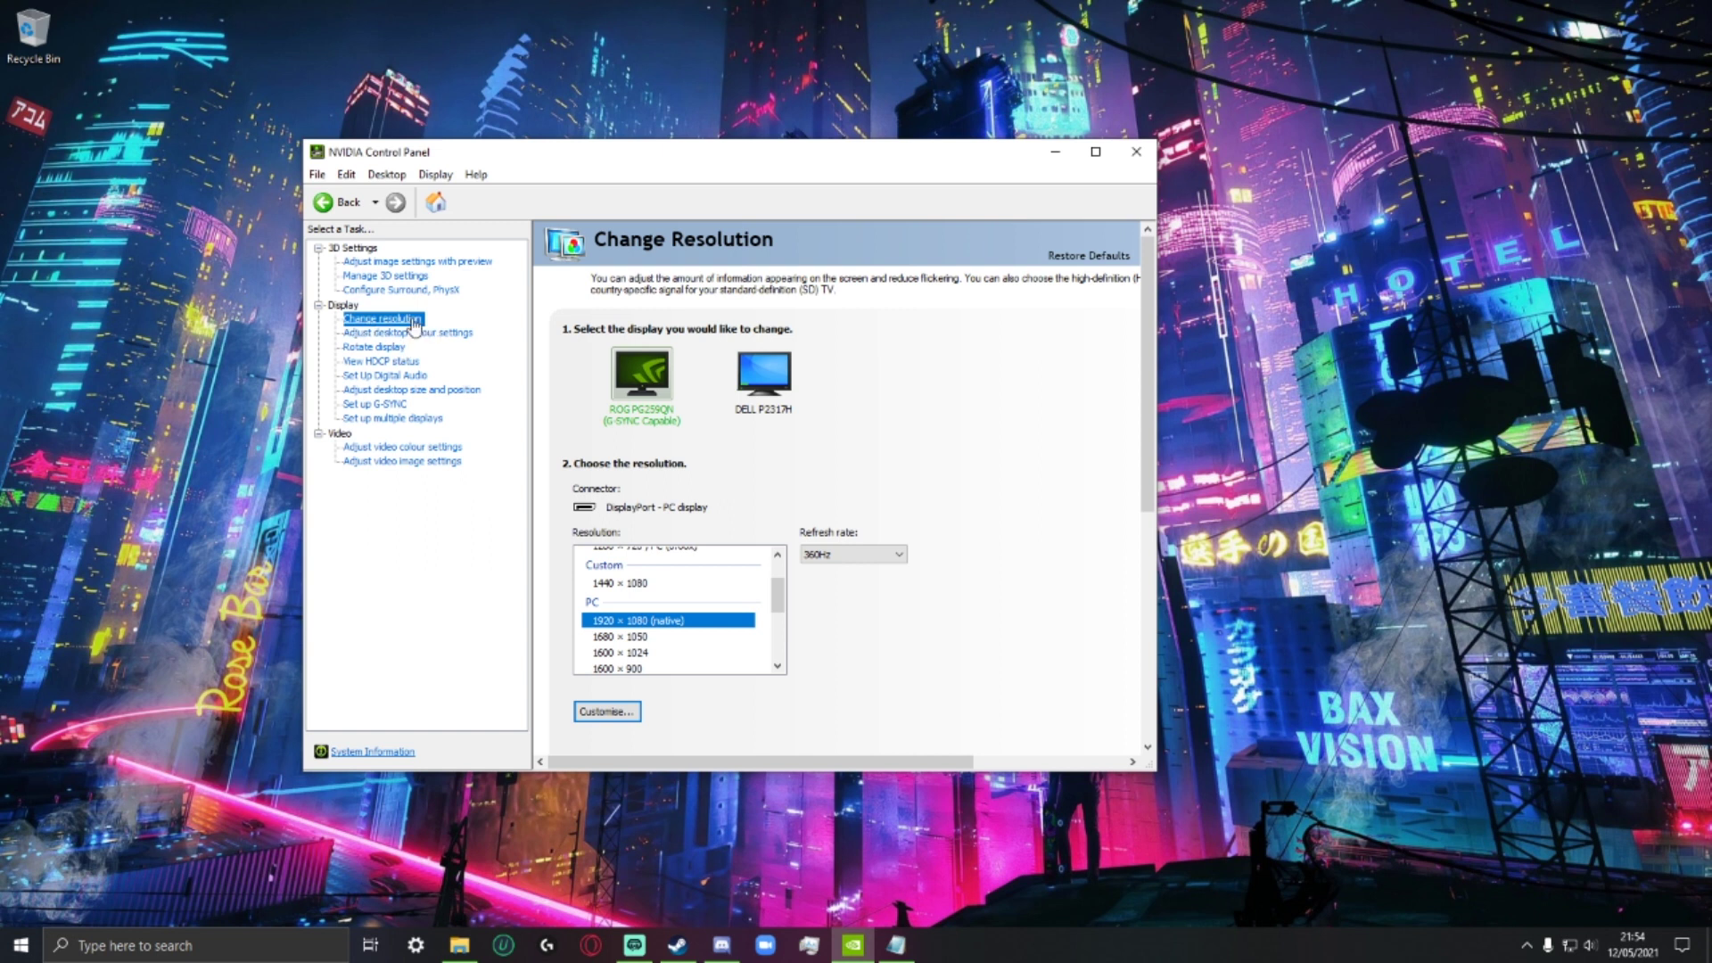
click(413, 390)
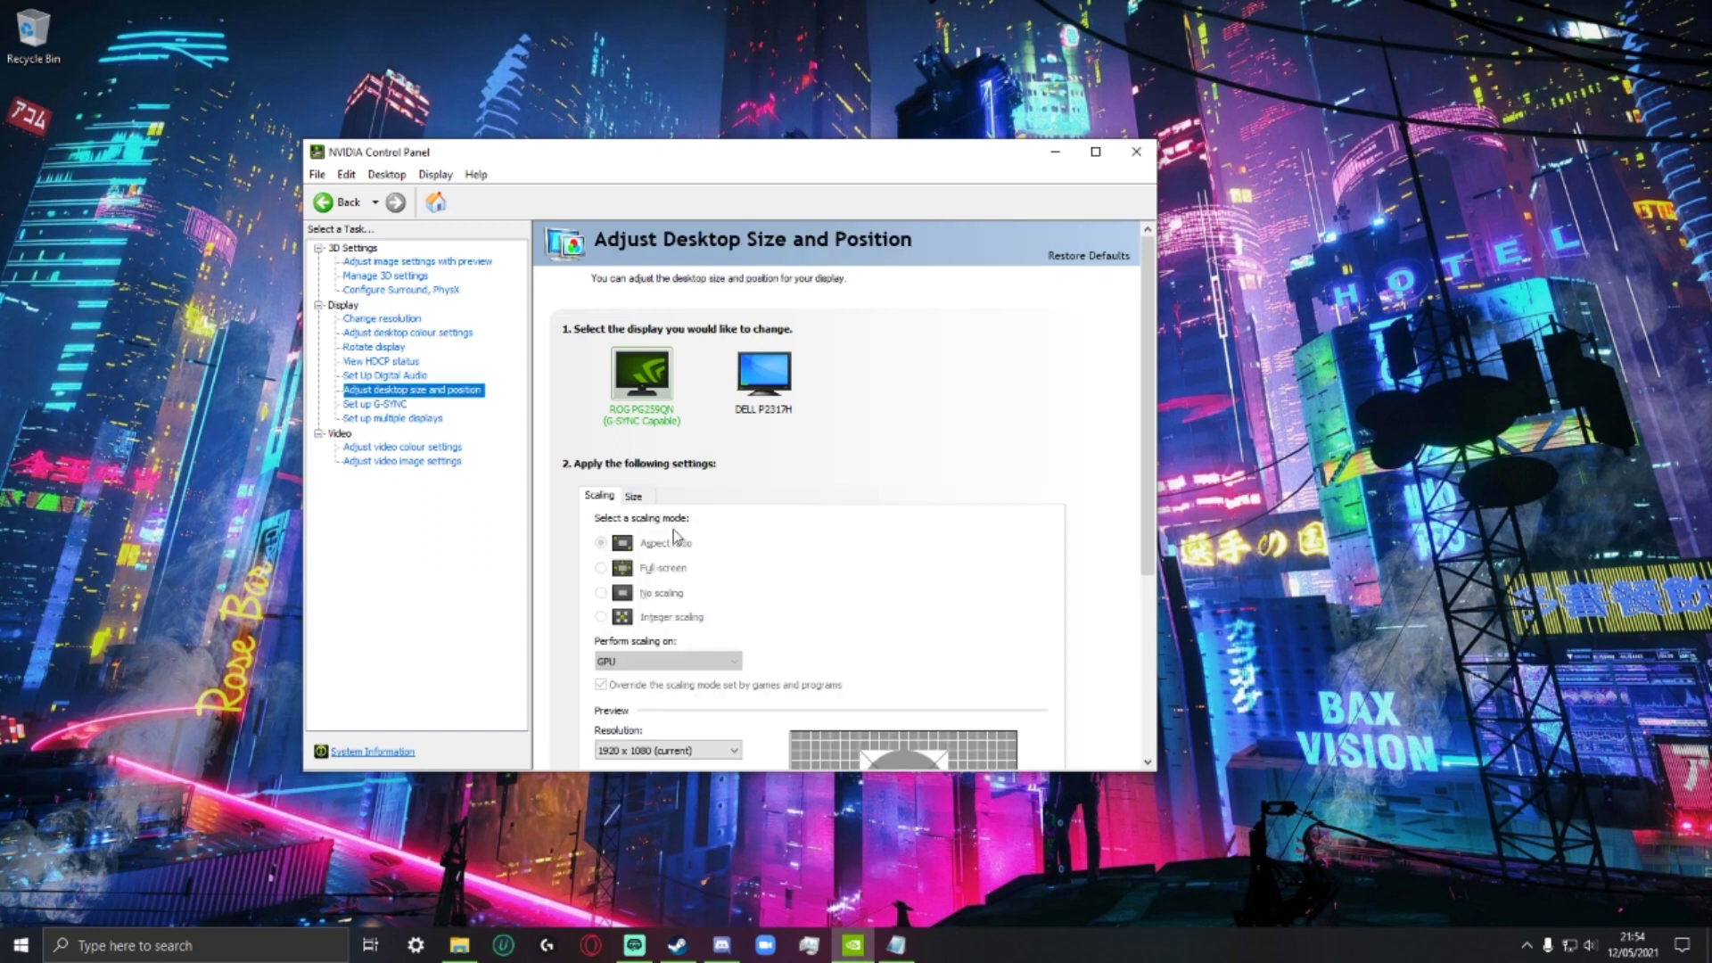
scroll(642, 553, down, 1)
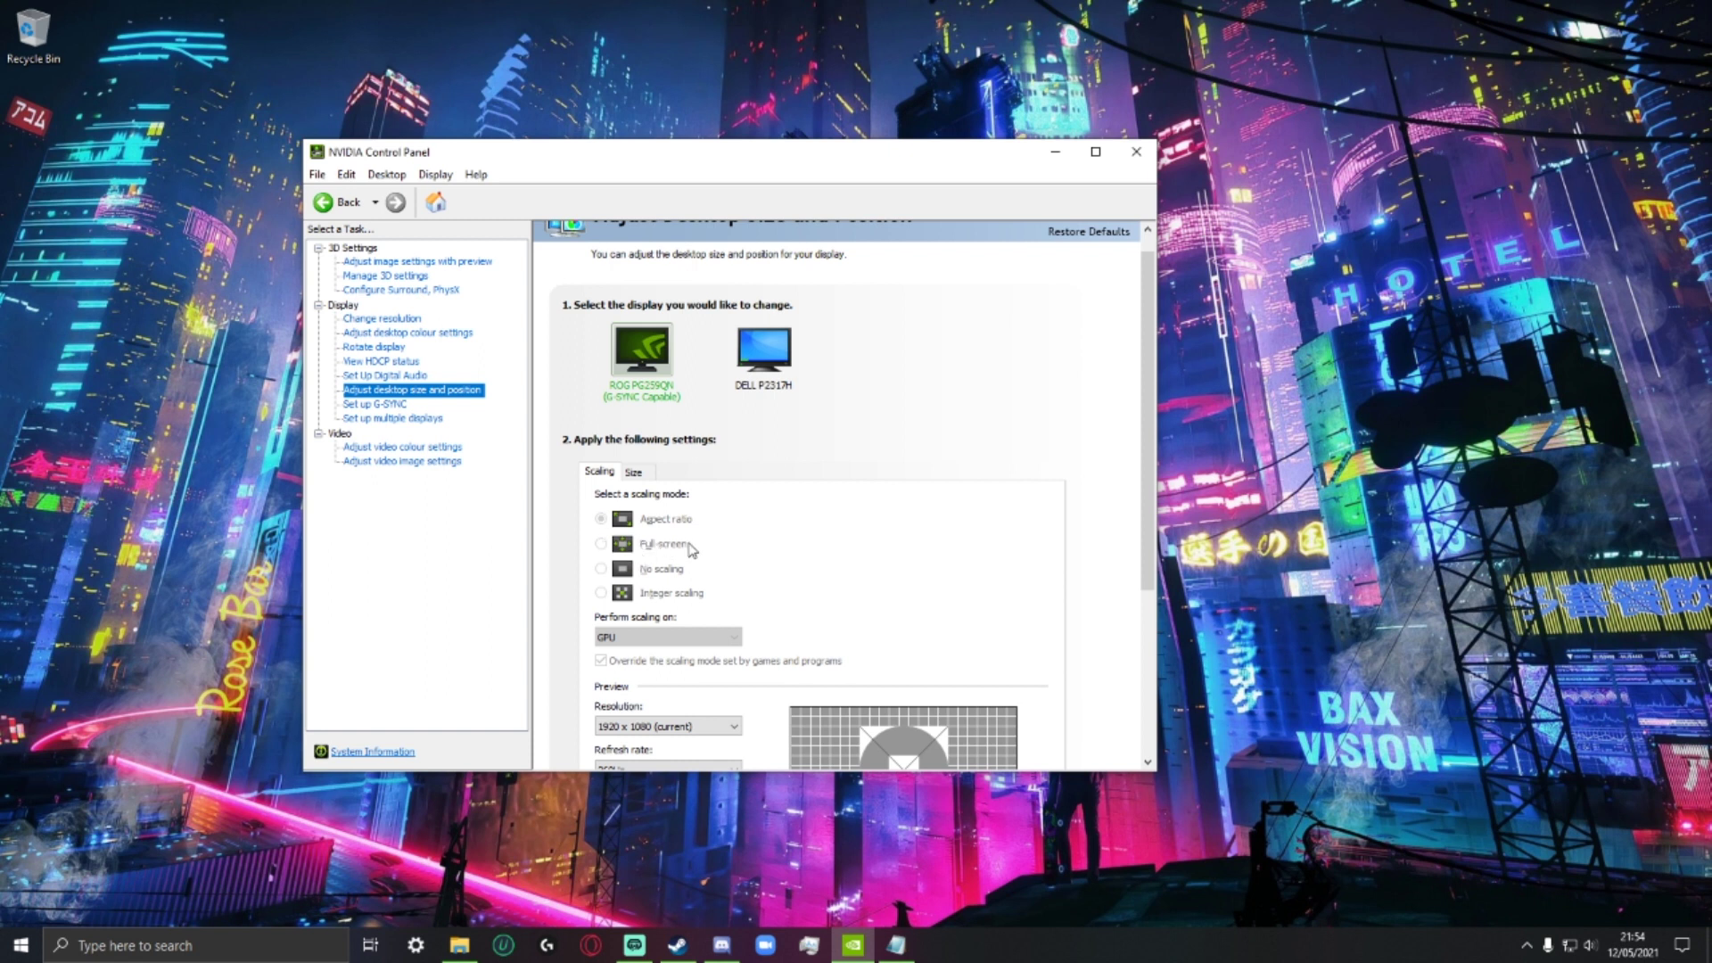
scroll(837, 598, down, 2)
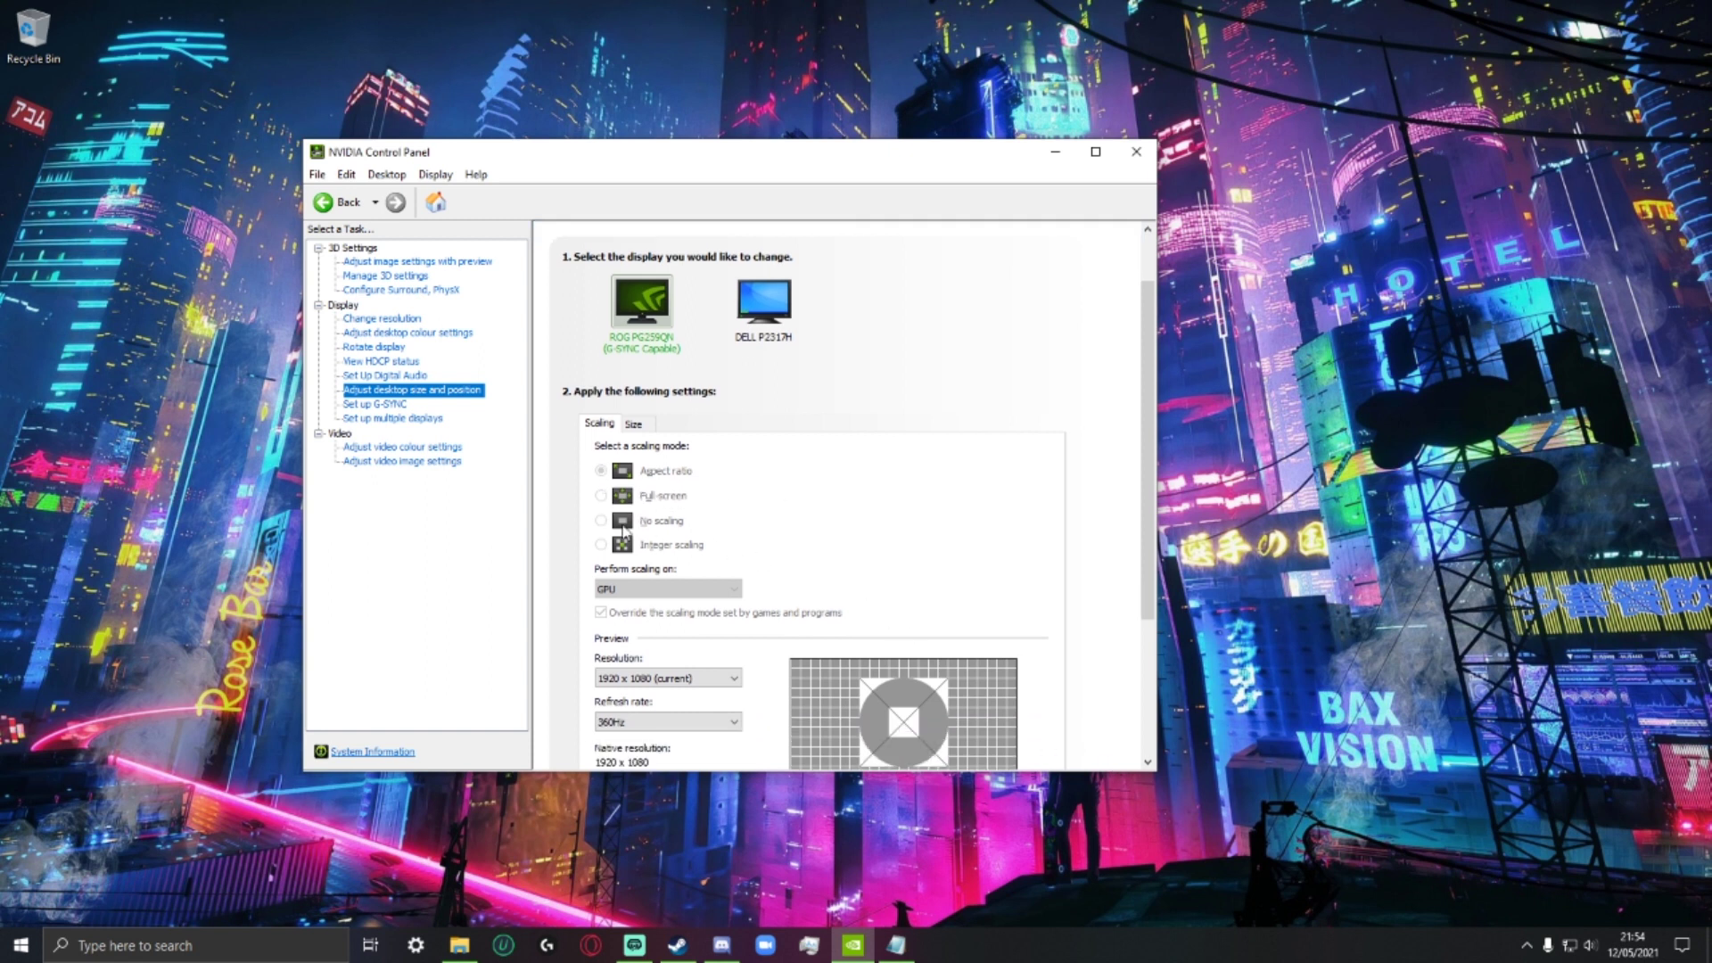
scroll(540, 538, up, 1)
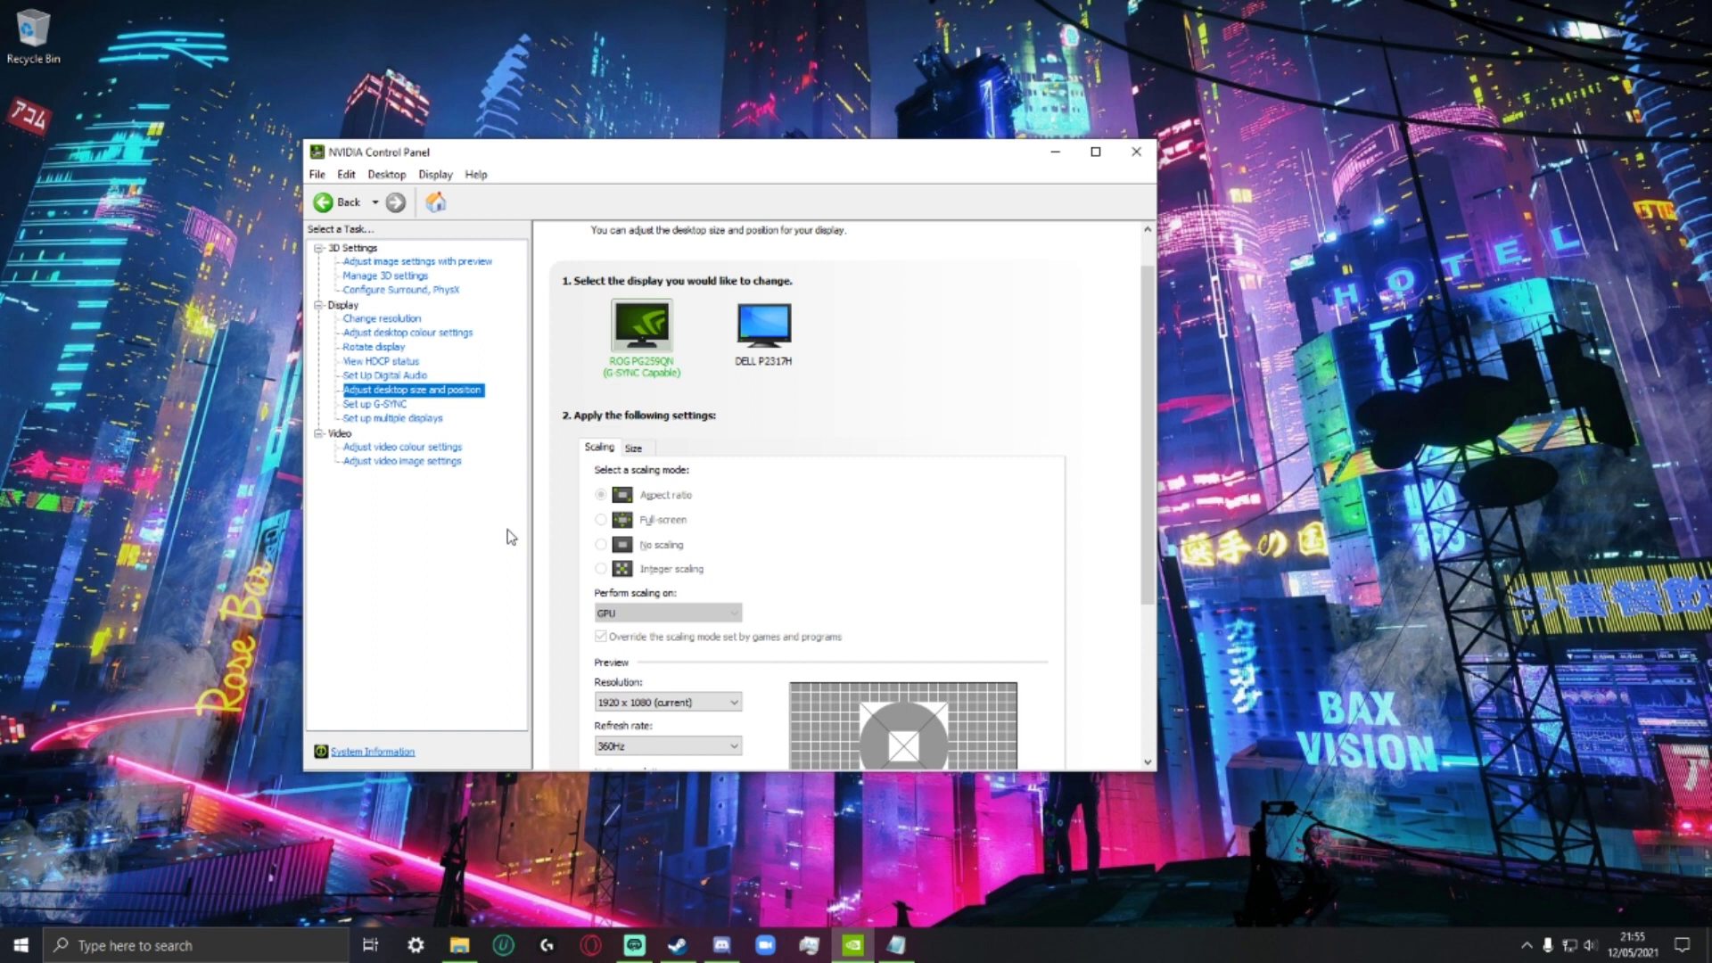
drag(874, 166, 15, 253)
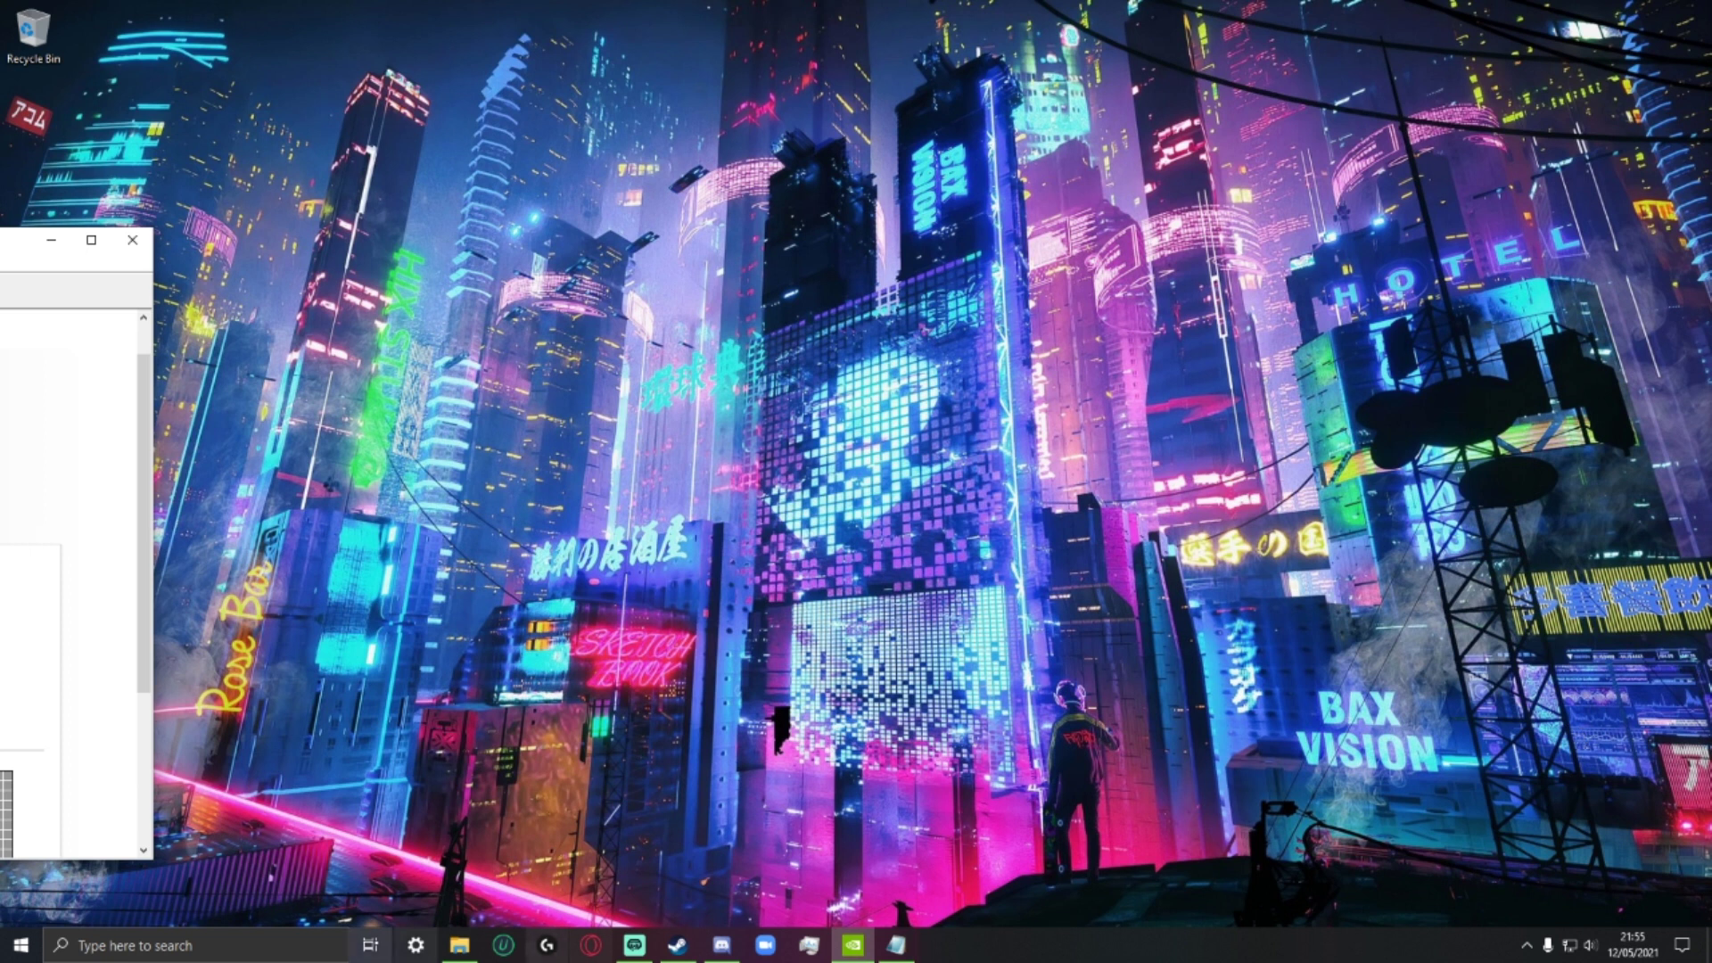
drag(9, 253, 1131, 200)
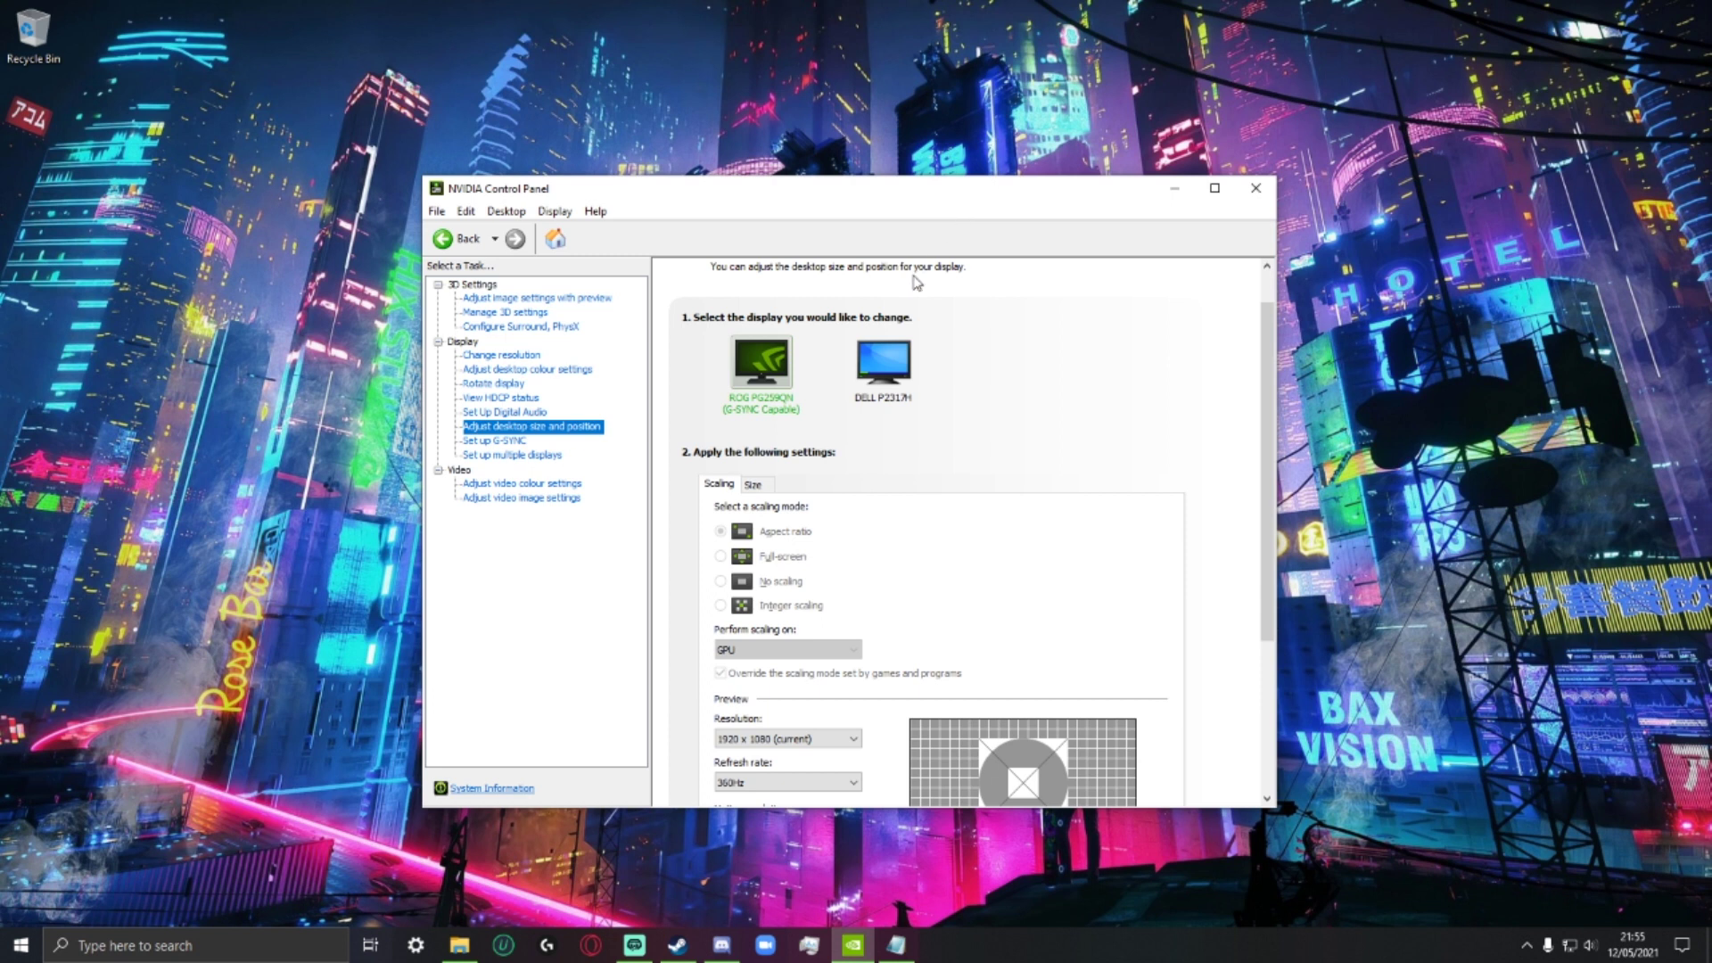
Step: Compare the display's resolution list with the ScreenWidth and ScreenHeight lines in the neox file, and minimise Notepad
click(517, 359)
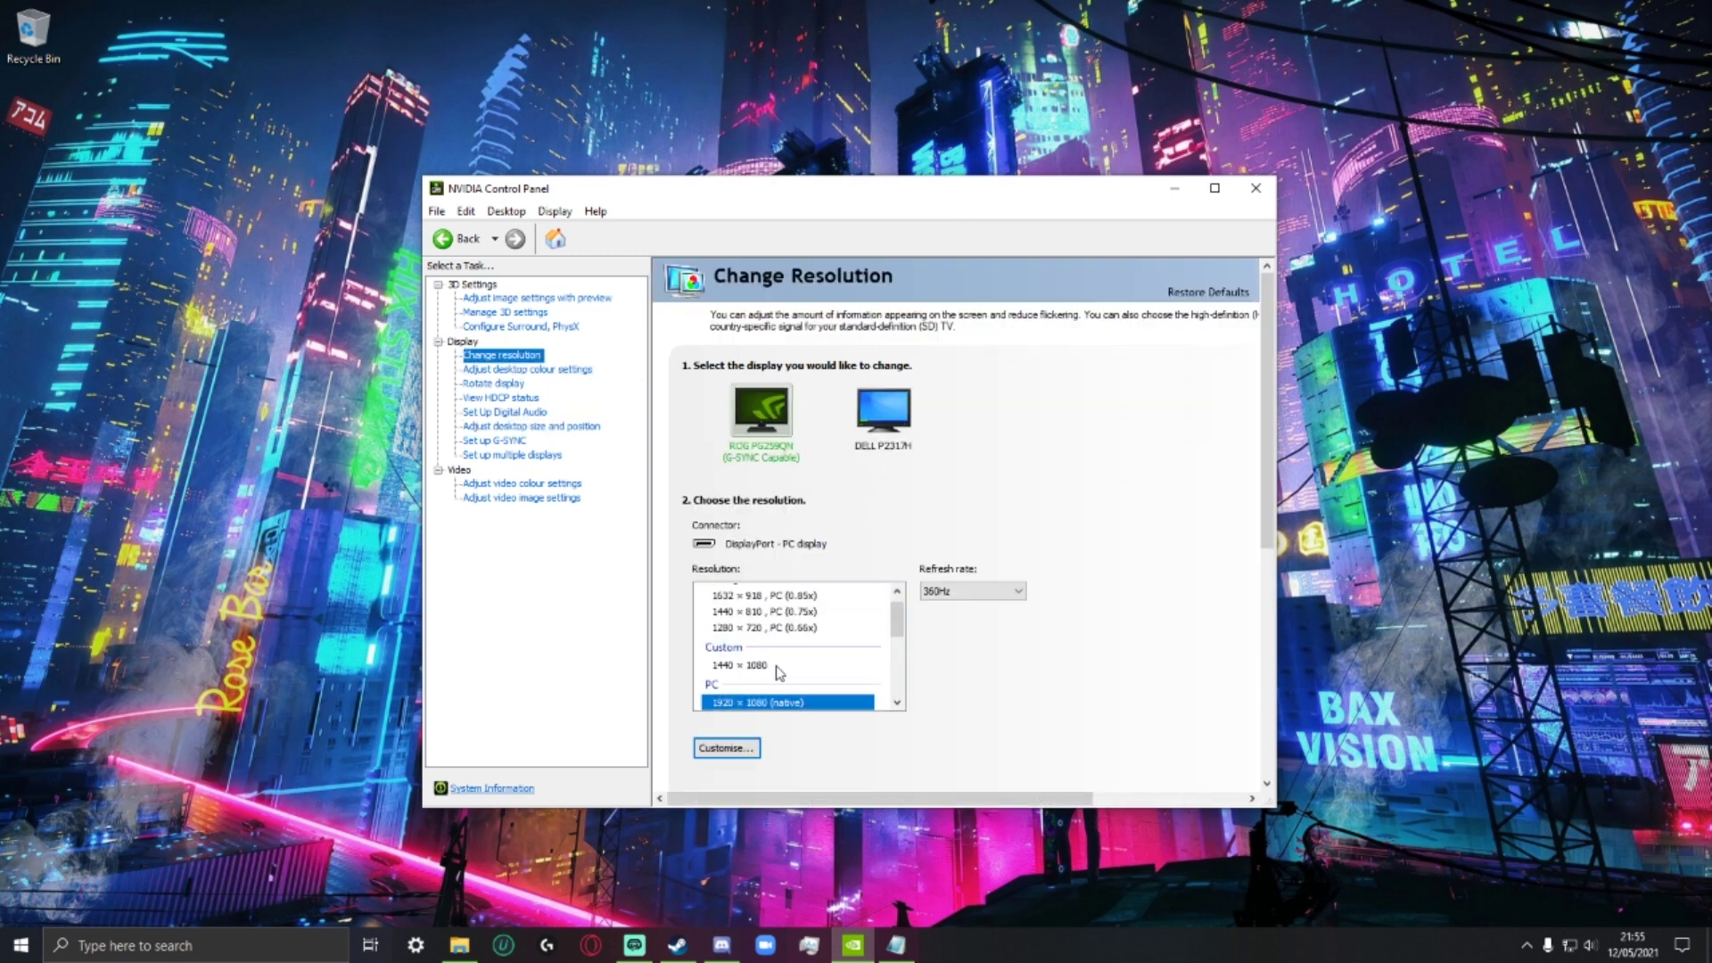
click(896, 946)
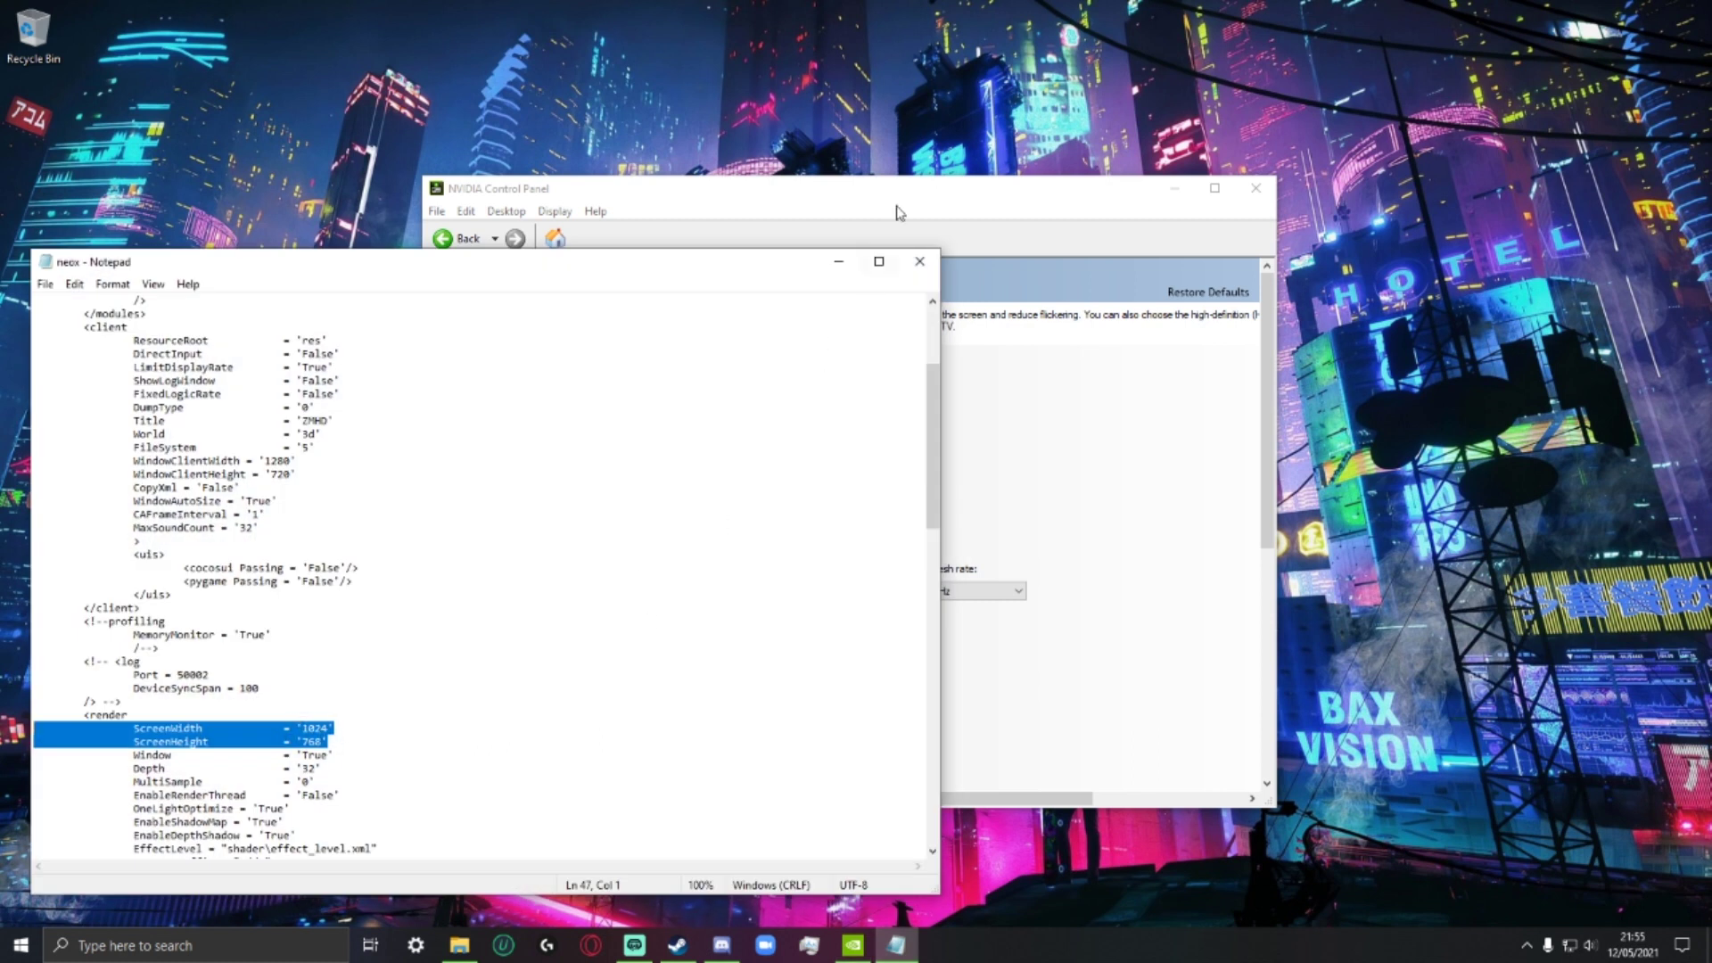
click(892, 190)
click(352, 264)
click(839, 261)
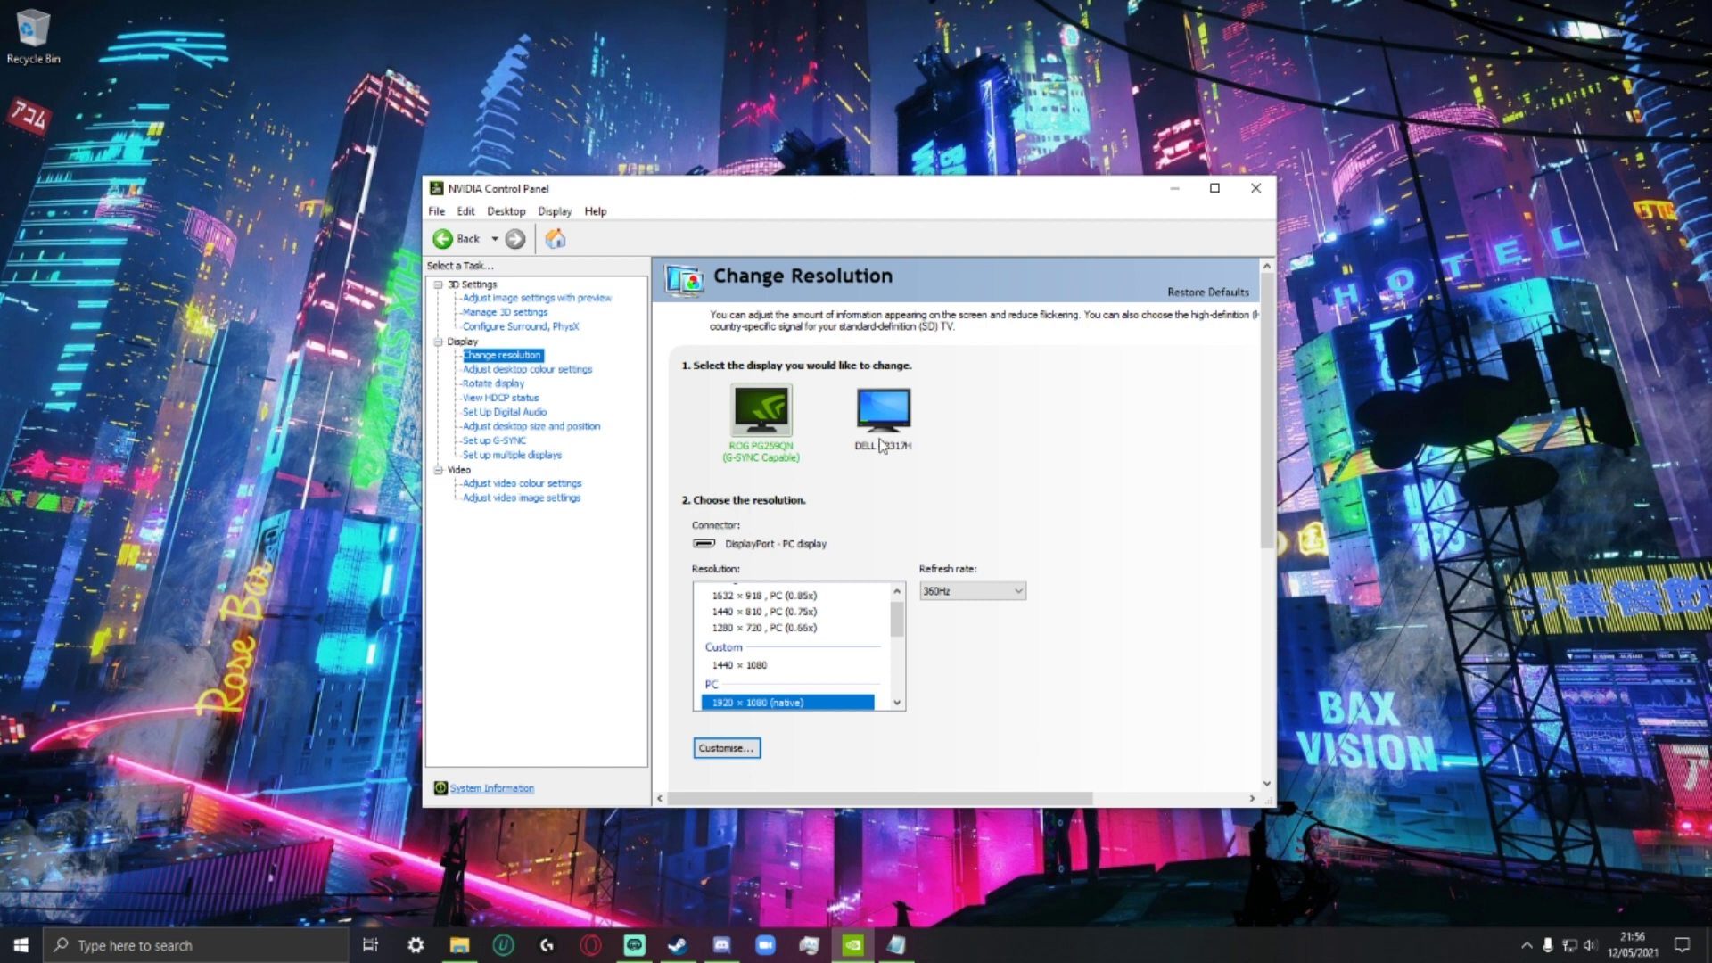
Step: Review the desktop colour settings of the ROG PG259QN display, leaving Digital vibrance at 60%
click(533, 371)
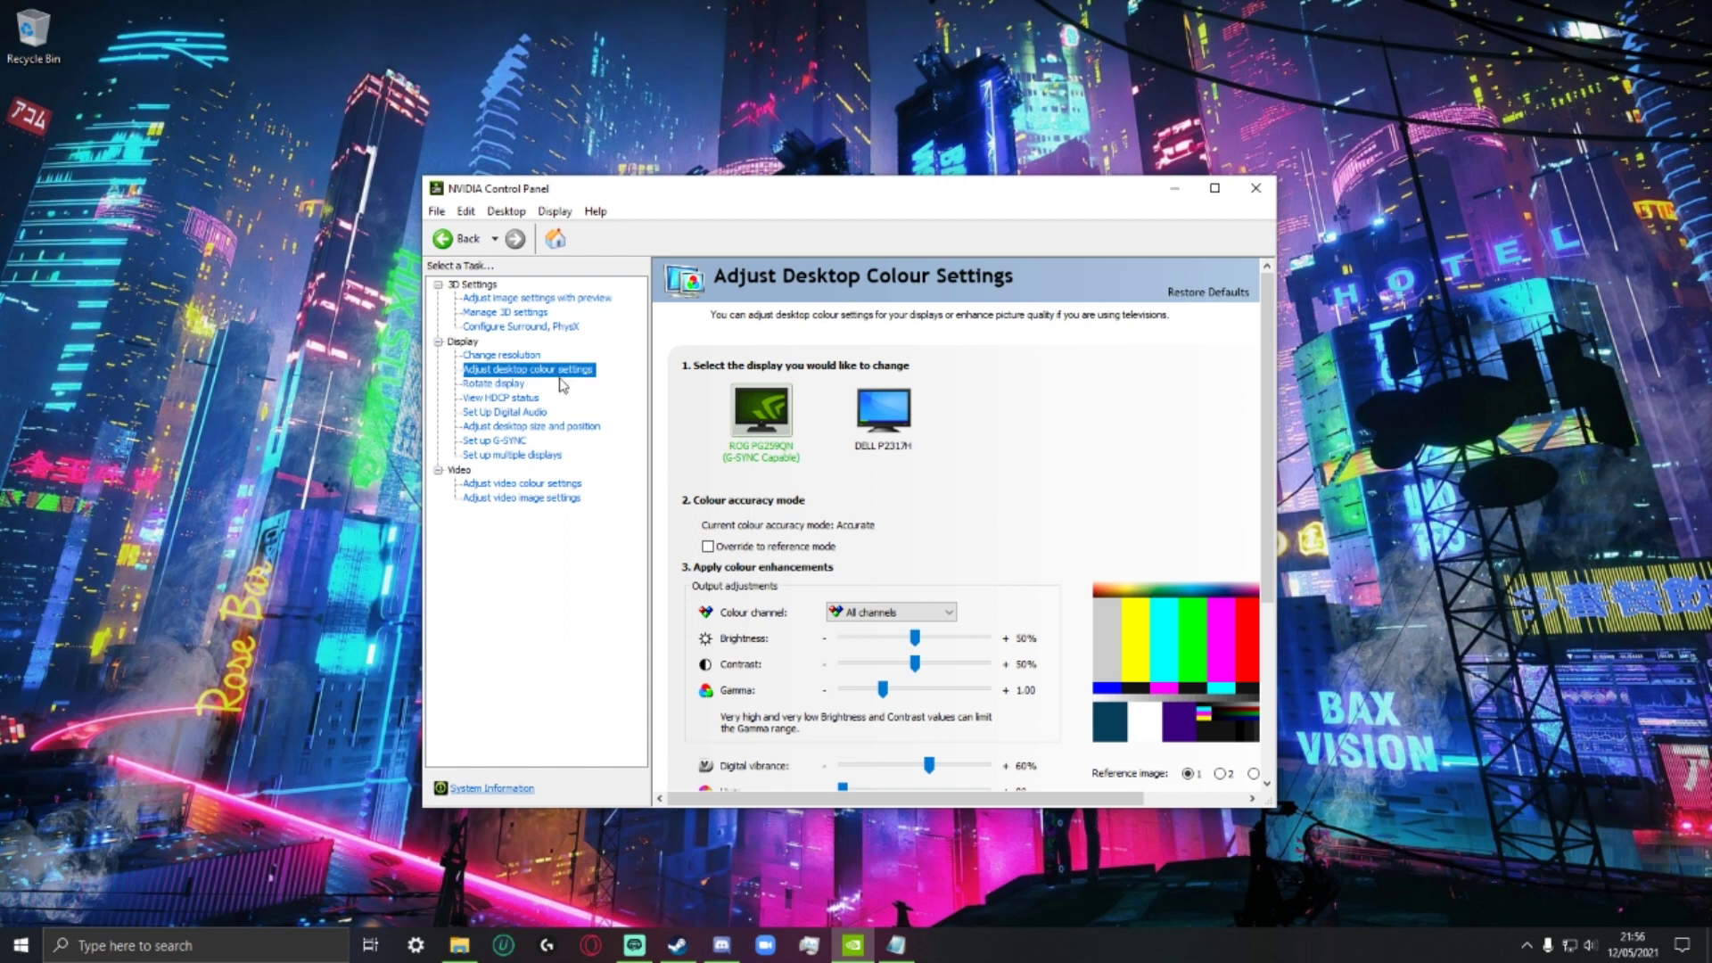
scroll(970, 489, down, 1)
scroll(969, 489, down, 2)
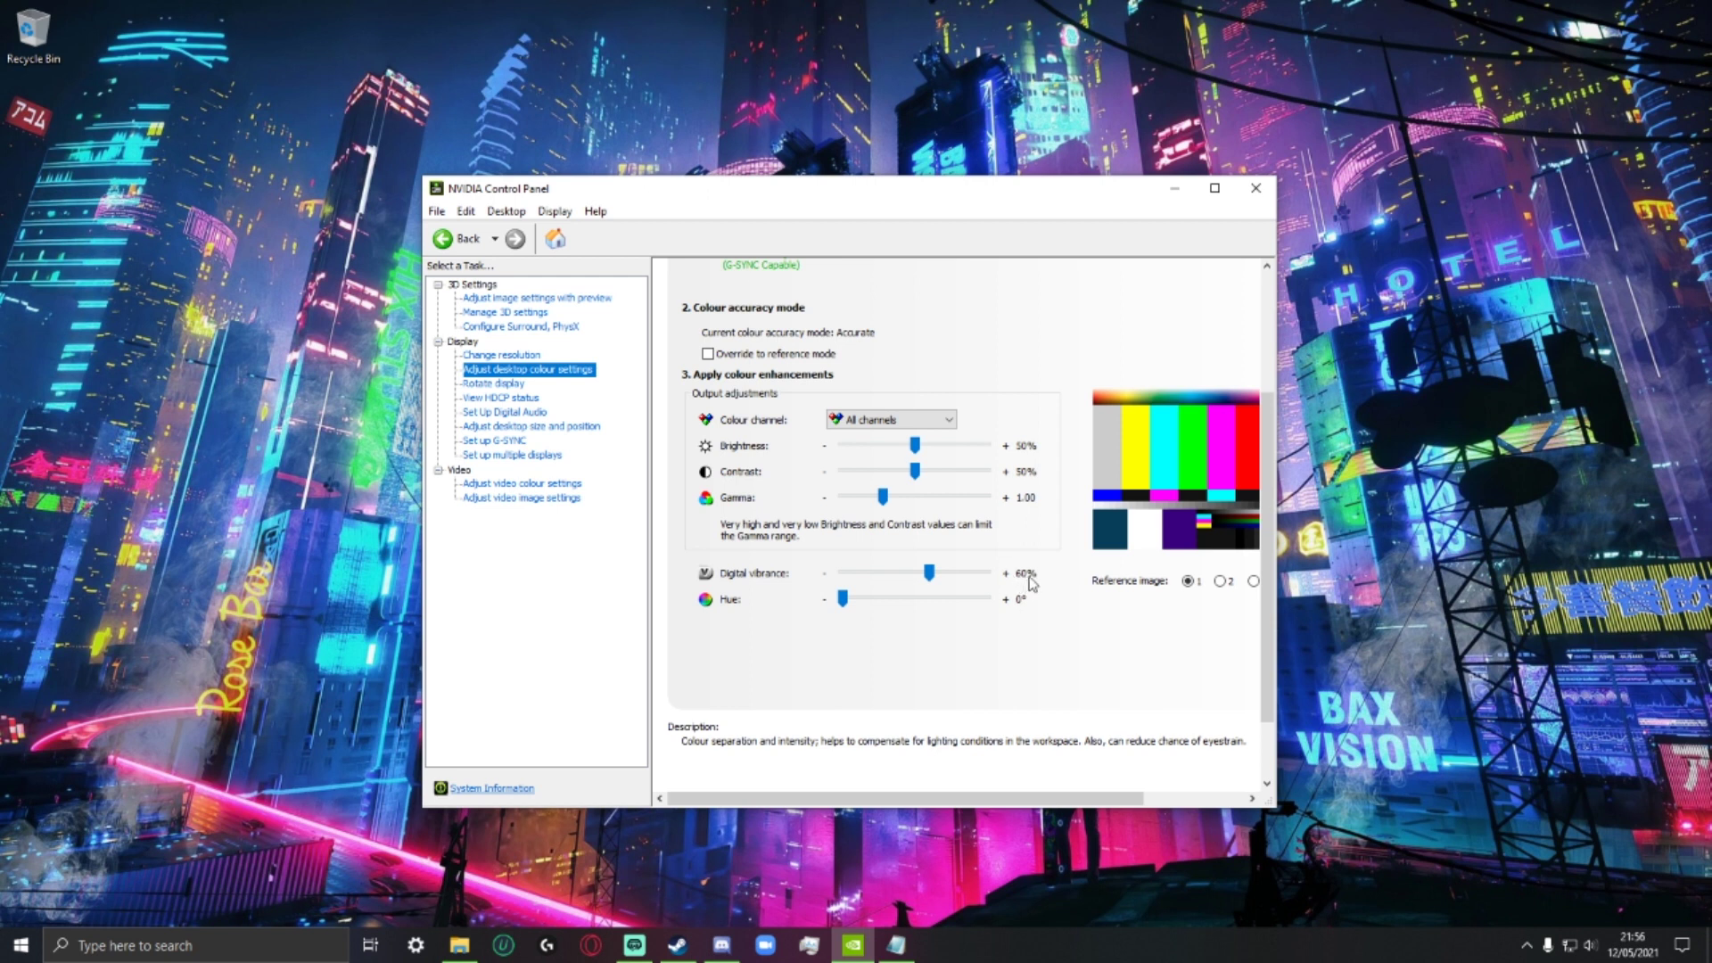
mouse_move(929, 576)
mouse_down()
mouse_move(912, 580)
mouse_move(929, 580)
mouse_up()
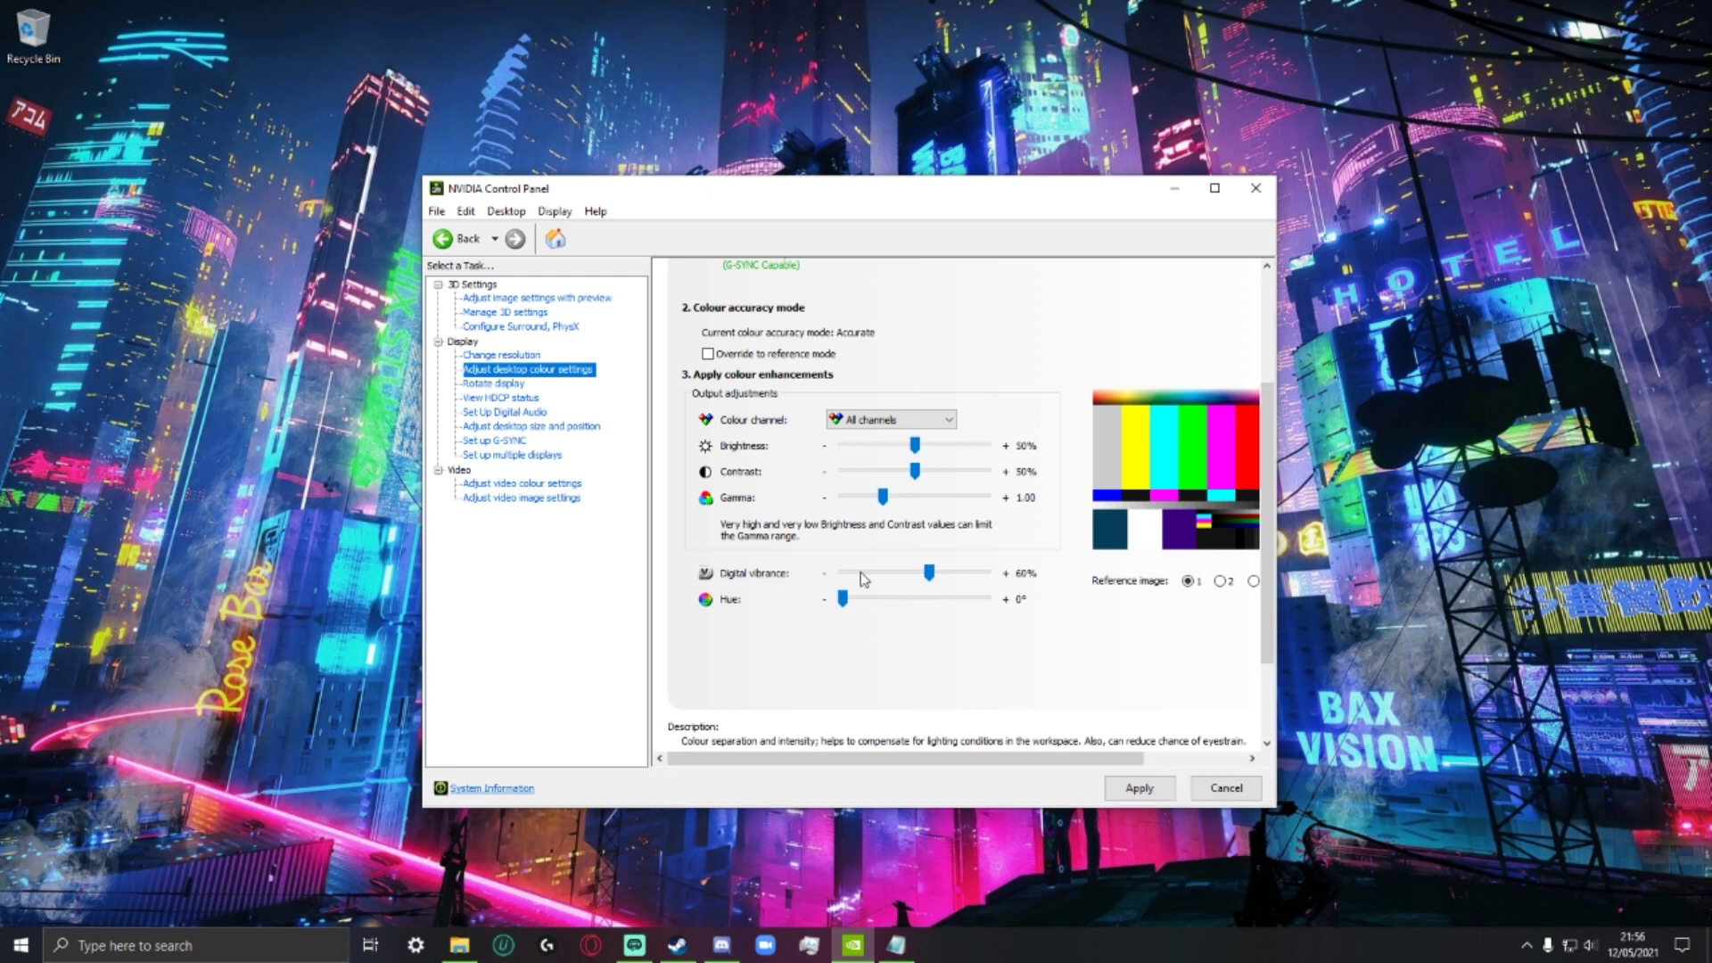
Step: Review the display rotation, HDCP status, digital audio, desktop scaling and G-SYNC settings
click(496, 384)
click(506, 398)
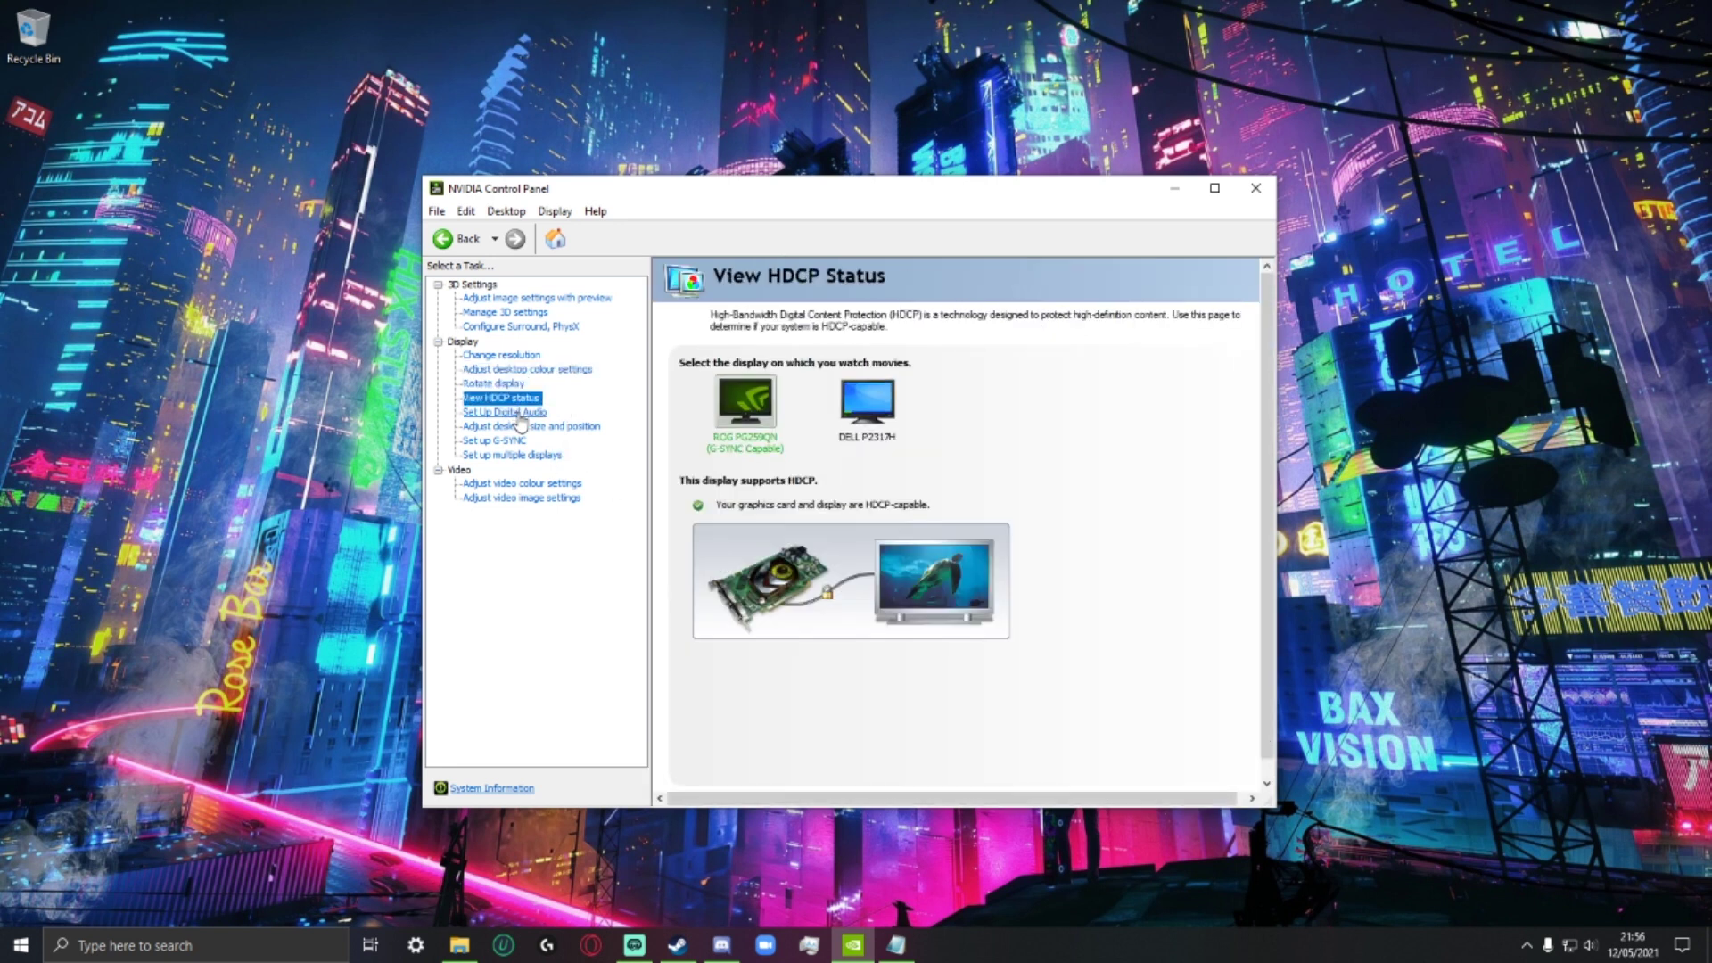
click(513, 413)
click(517, 429)
scroll(565, 469, down, 3)
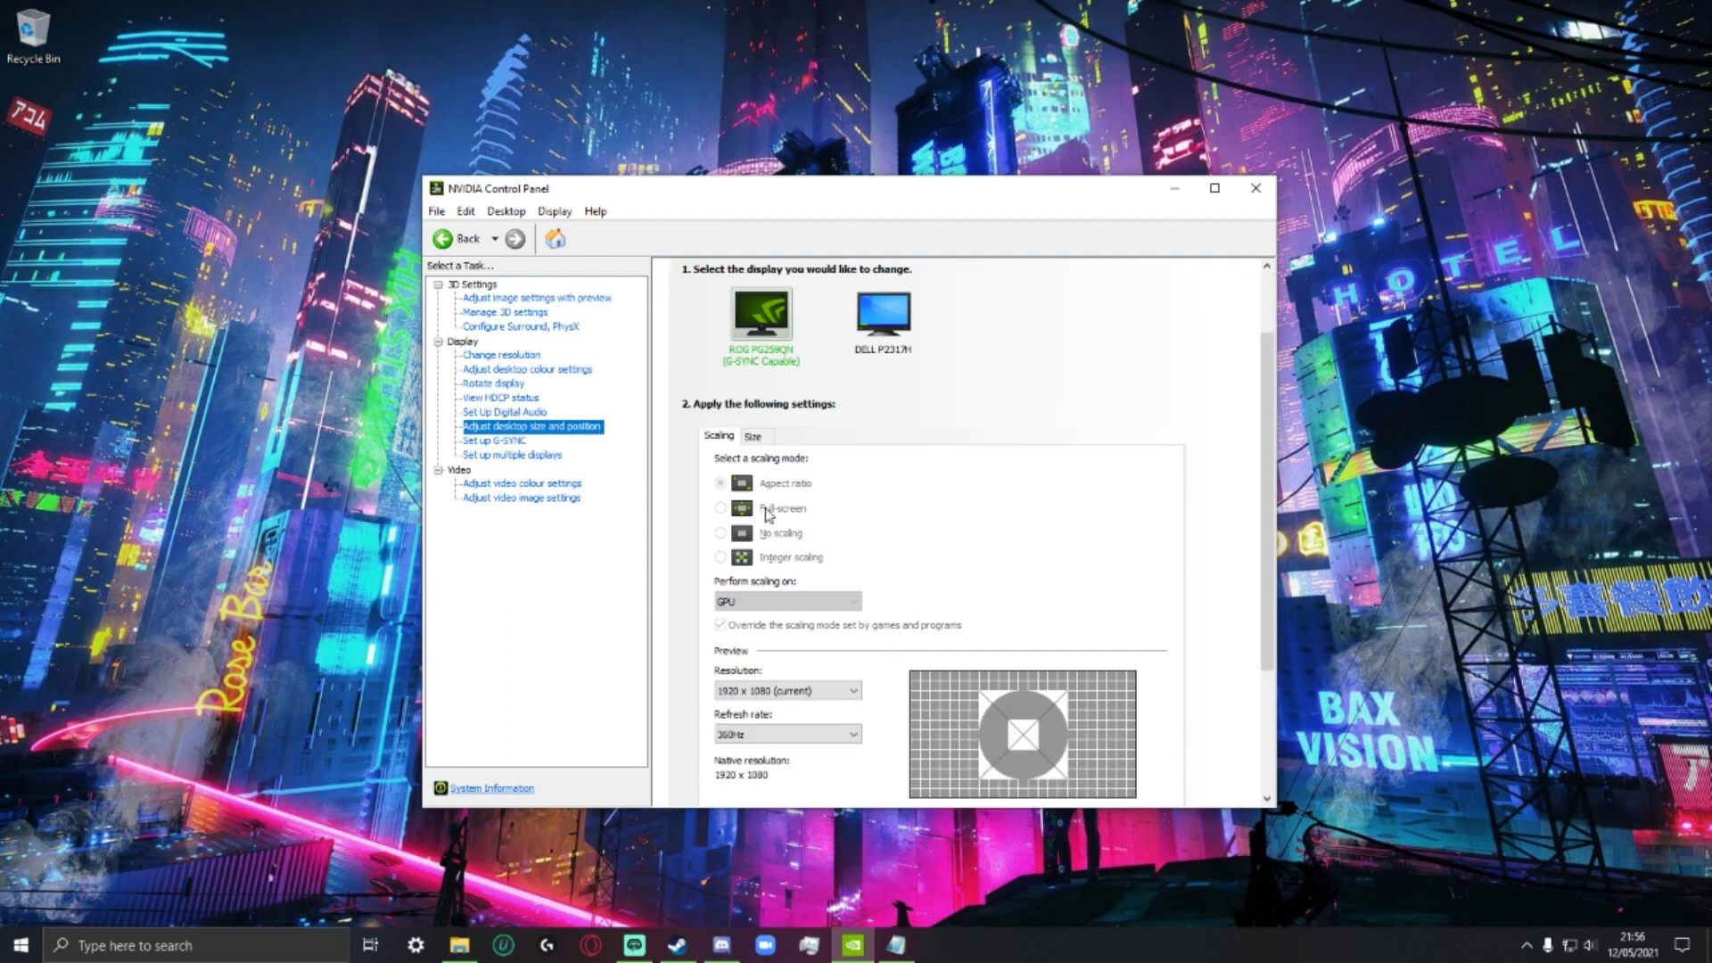
click(493, 443)
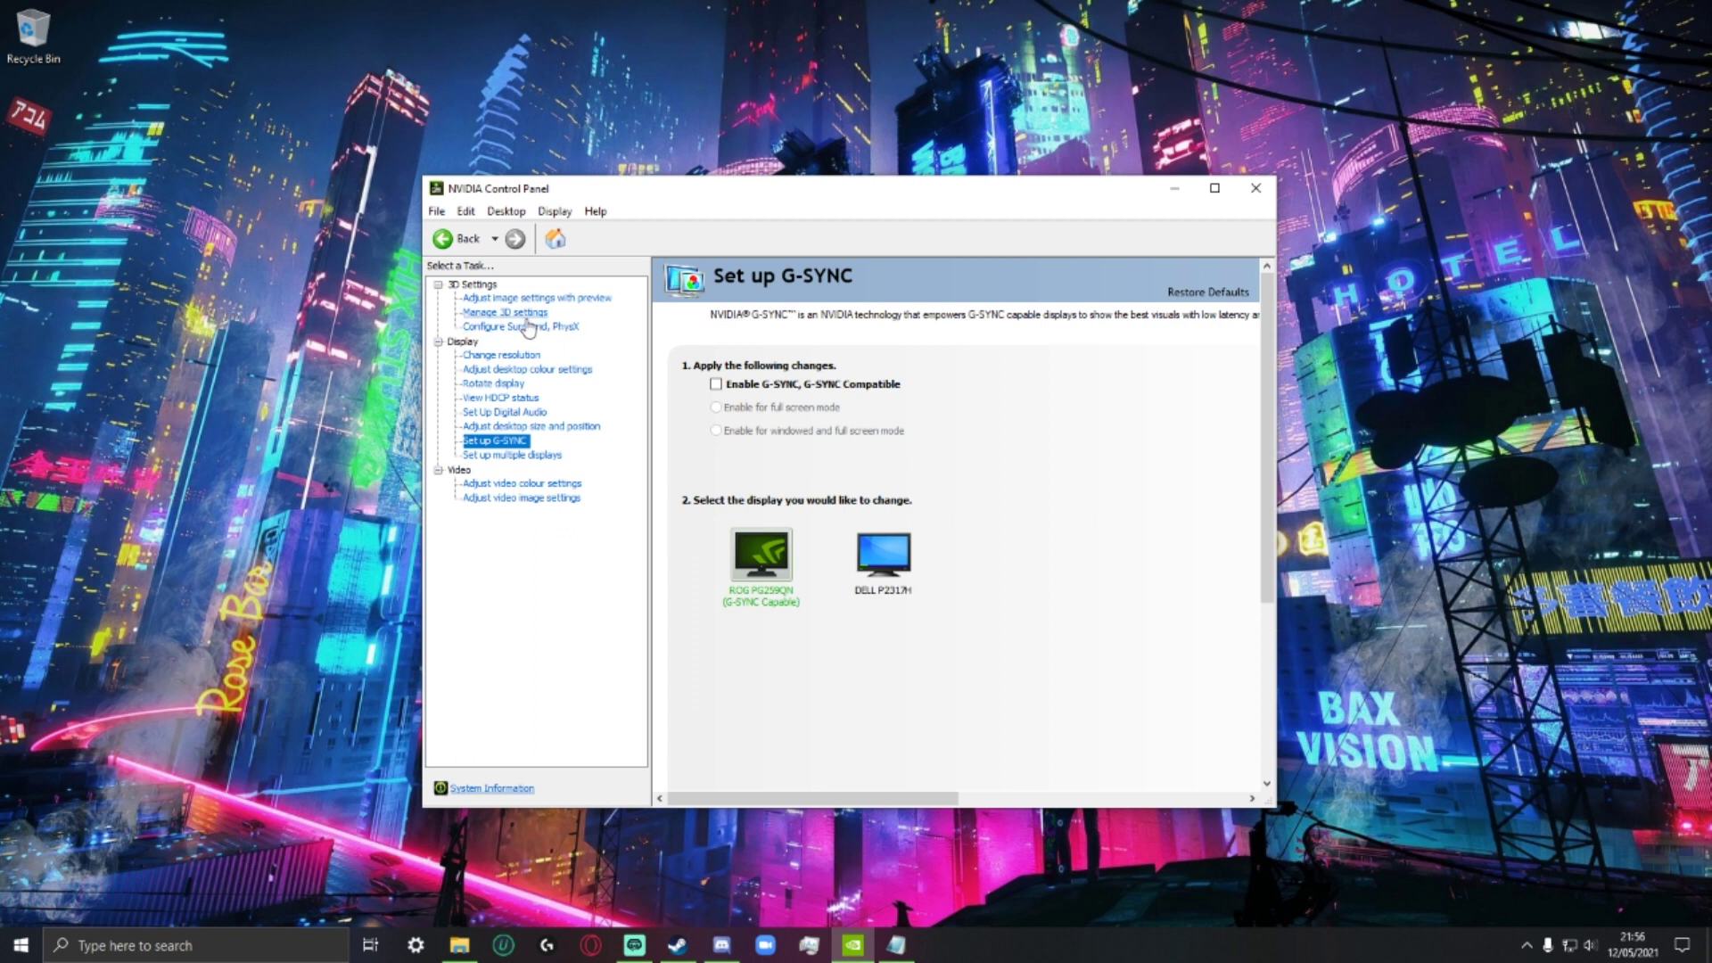
Step: Use NVIDIA colour settings with the output dynamic range set to Full for the ROG PG259QN display, and apply and keep the changes
click(501, 355)
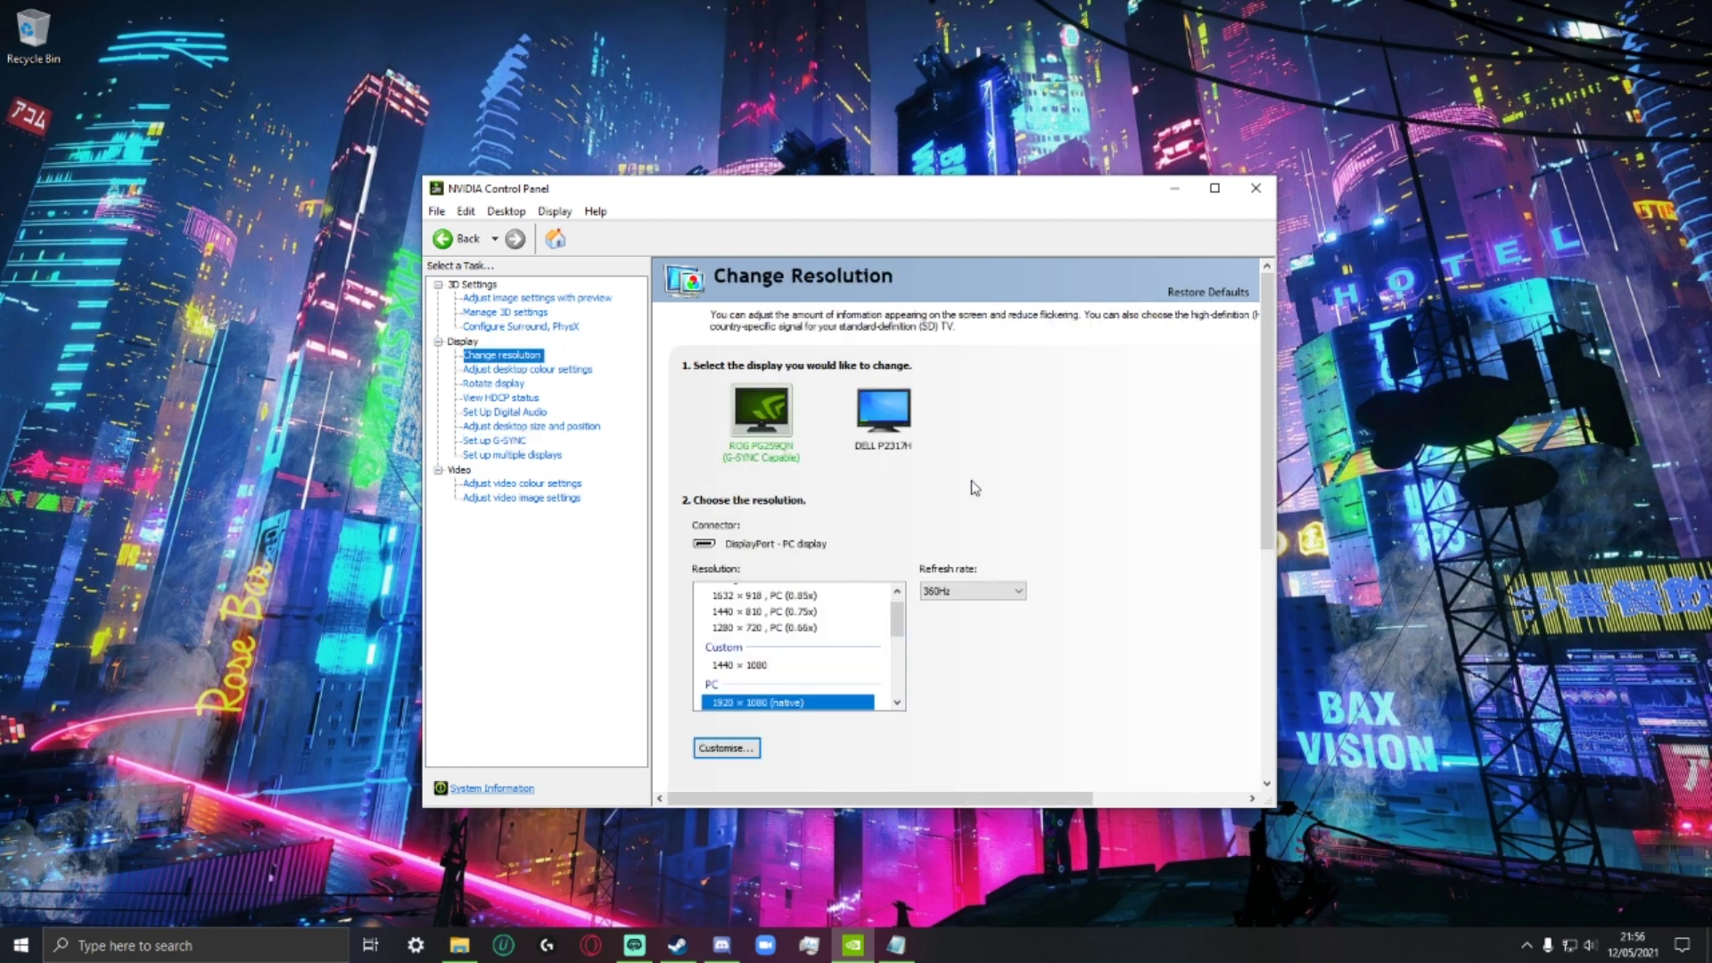
scroll(1195, 495, down, 2)
scroll(1195, 495, down, 1)
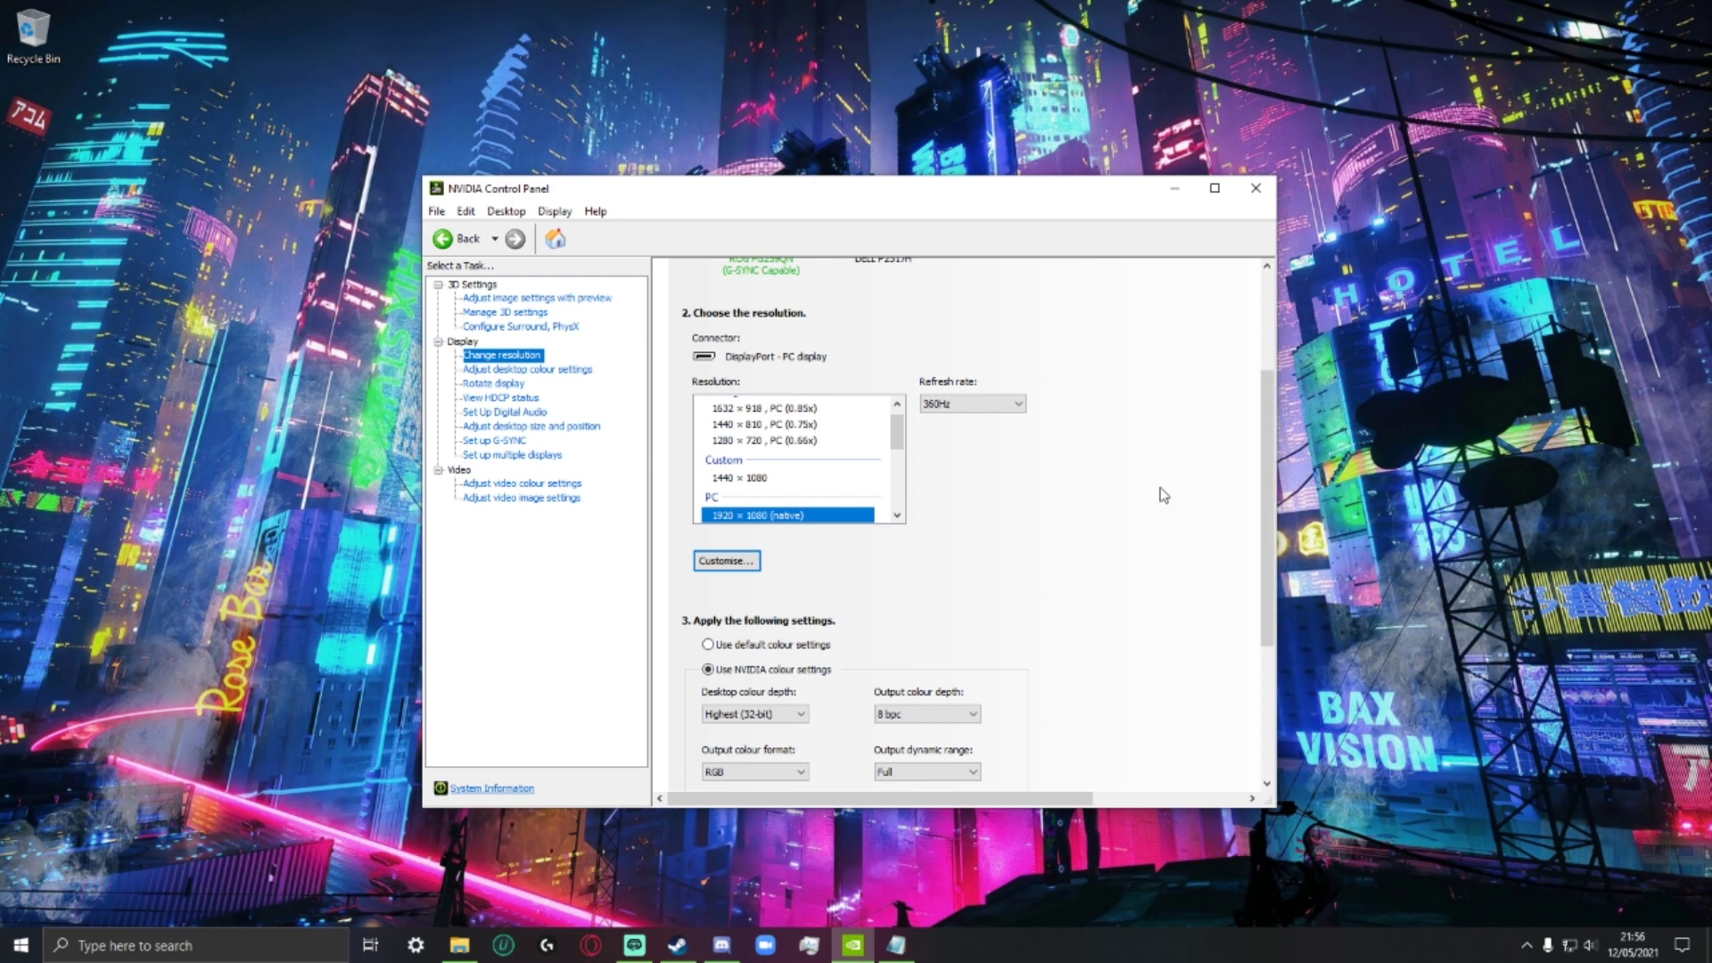
scroll(1164, 495, down, 1)
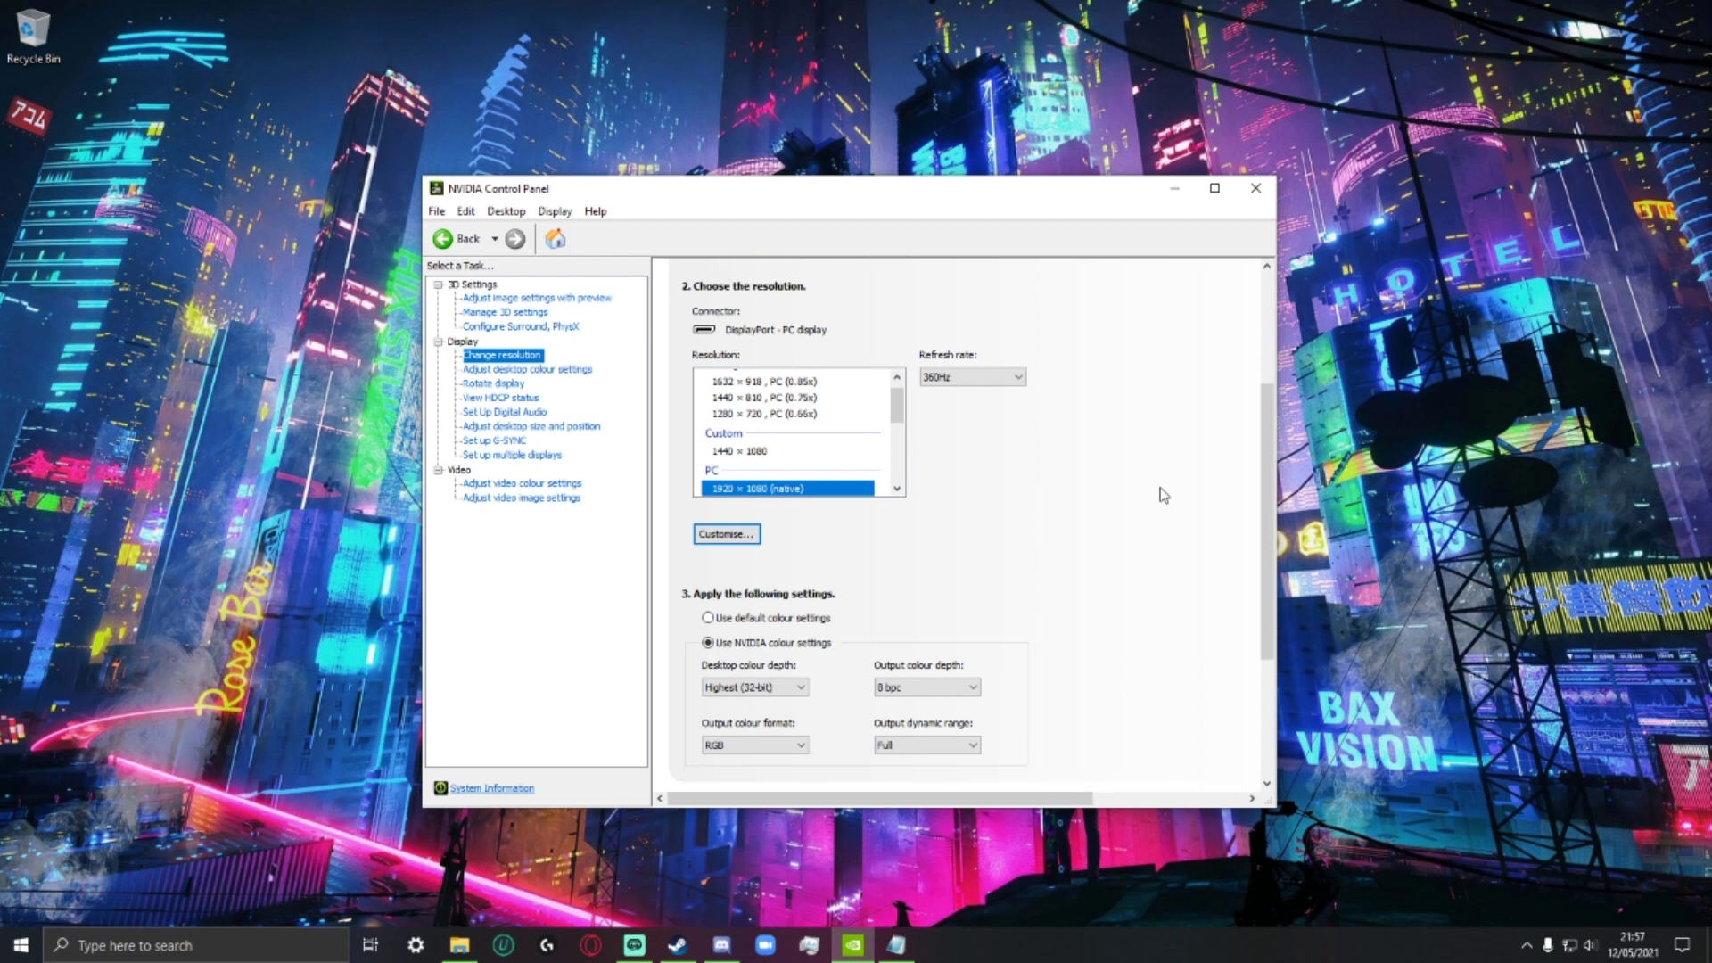
scroll(1164, 495, down, 1)
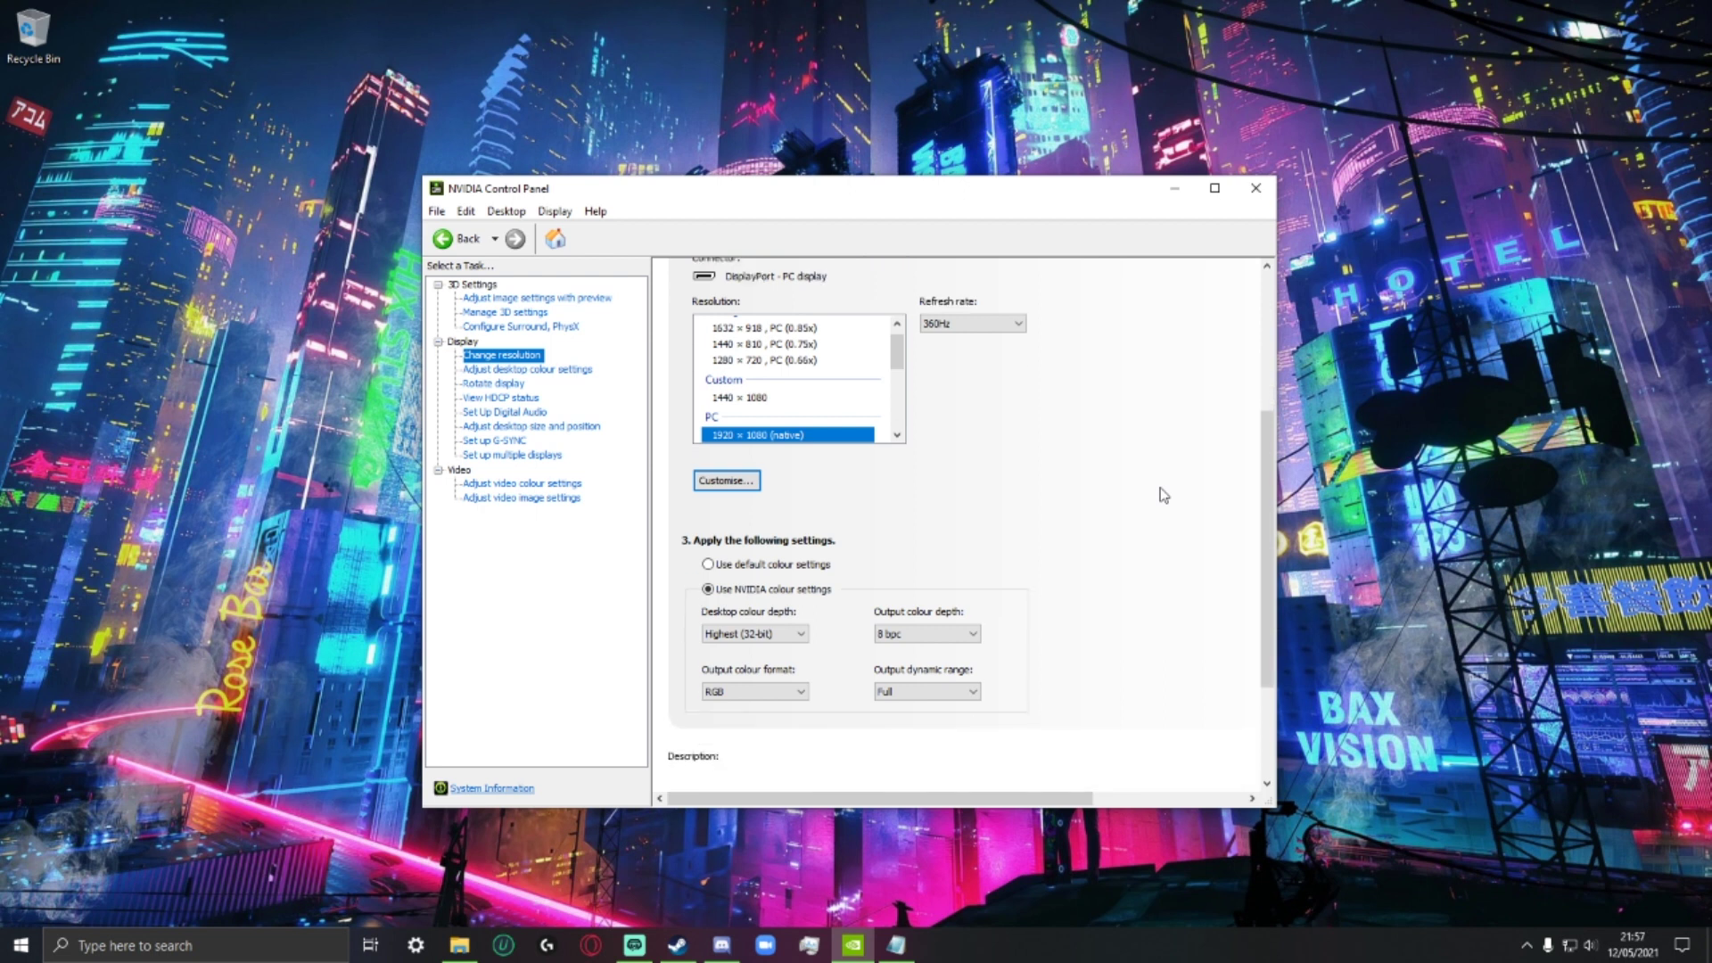
drag(1260, 544, 1253, 384)
scroll(1244, 431, down, 1)
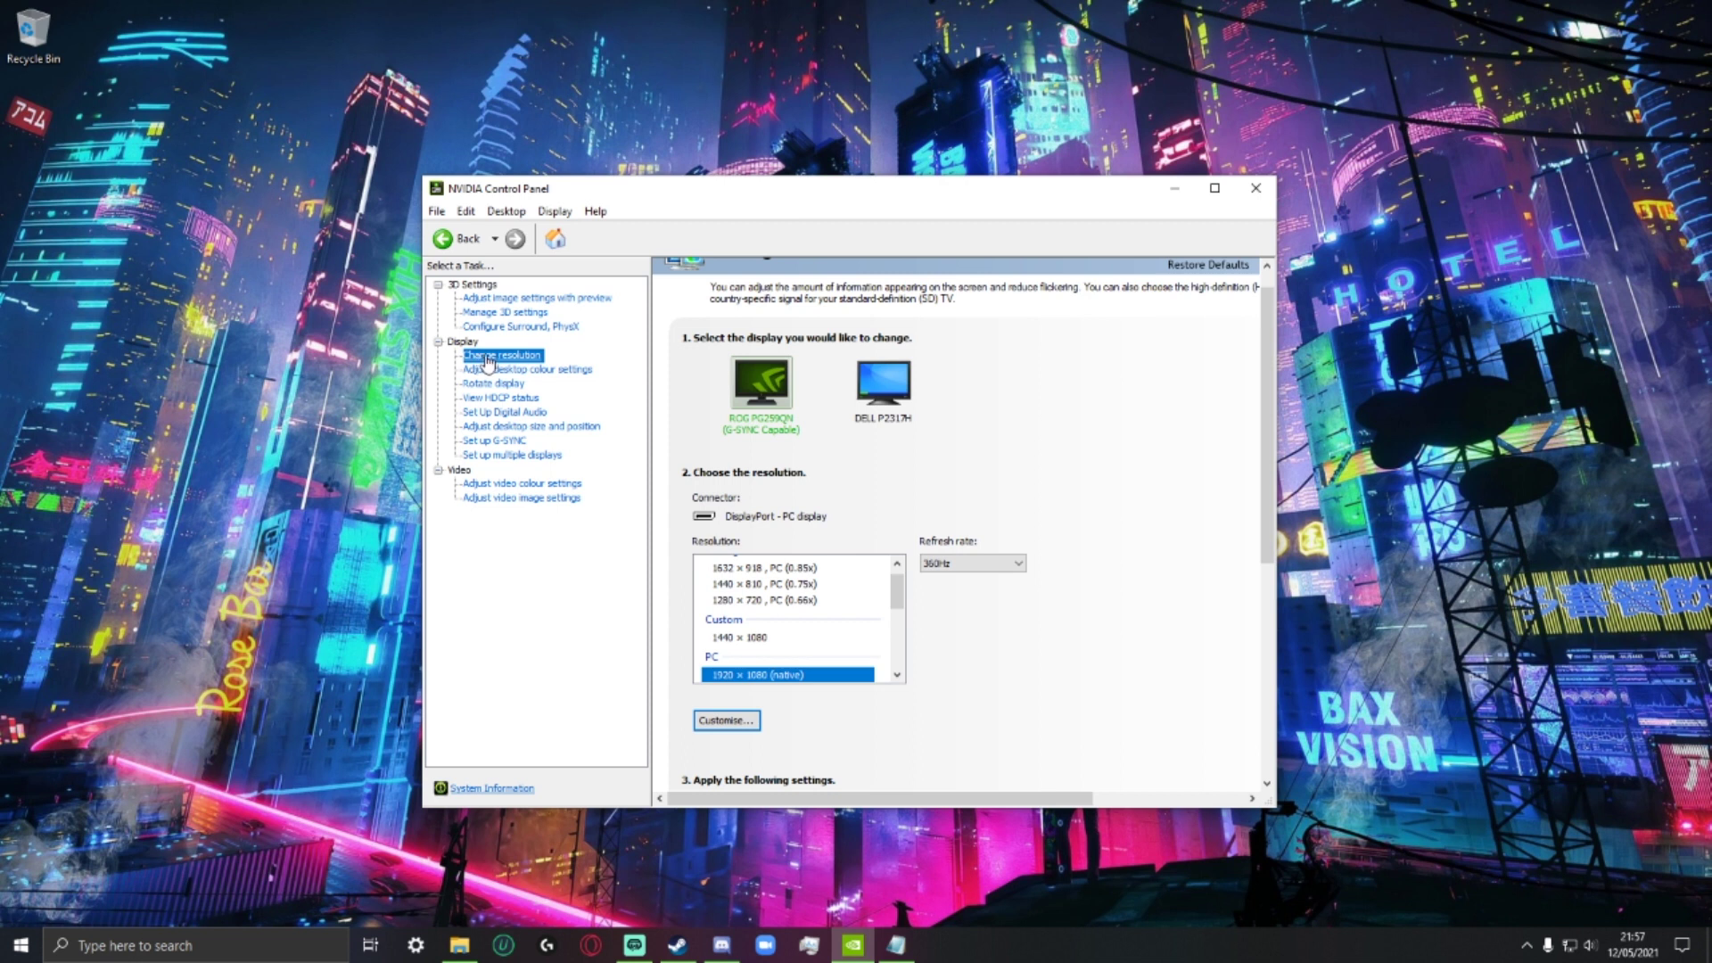
drag(1265, 409, 1265, 578)
click(747, 505)
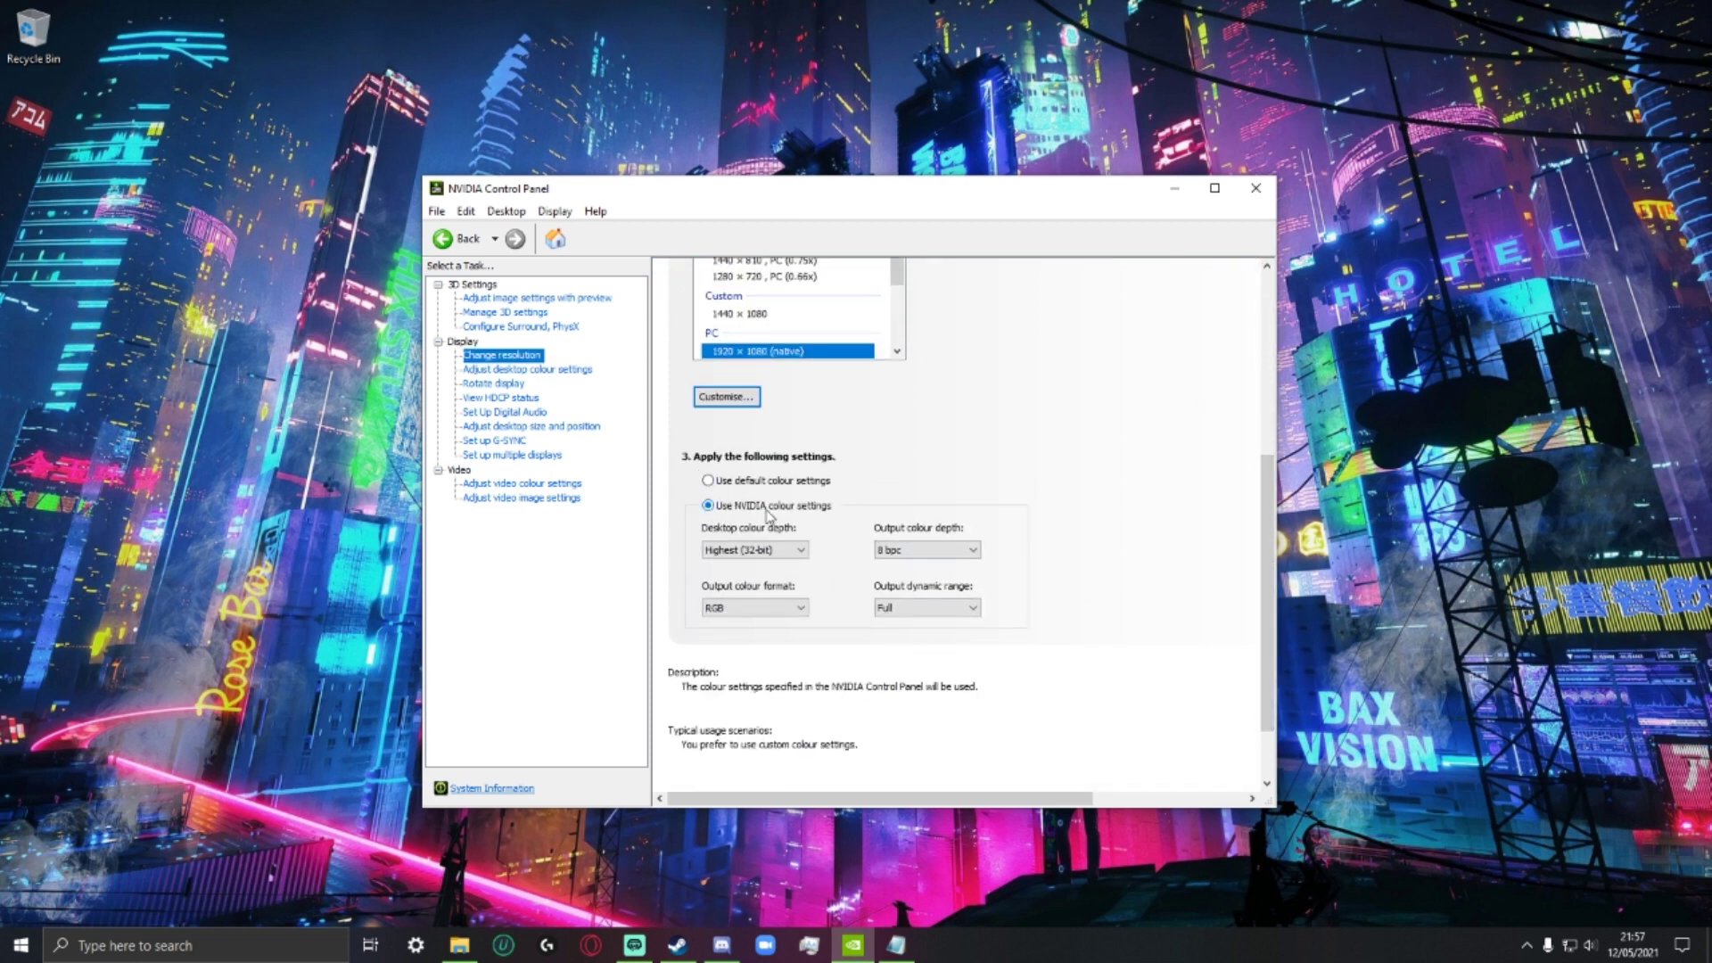
click(914, 619)
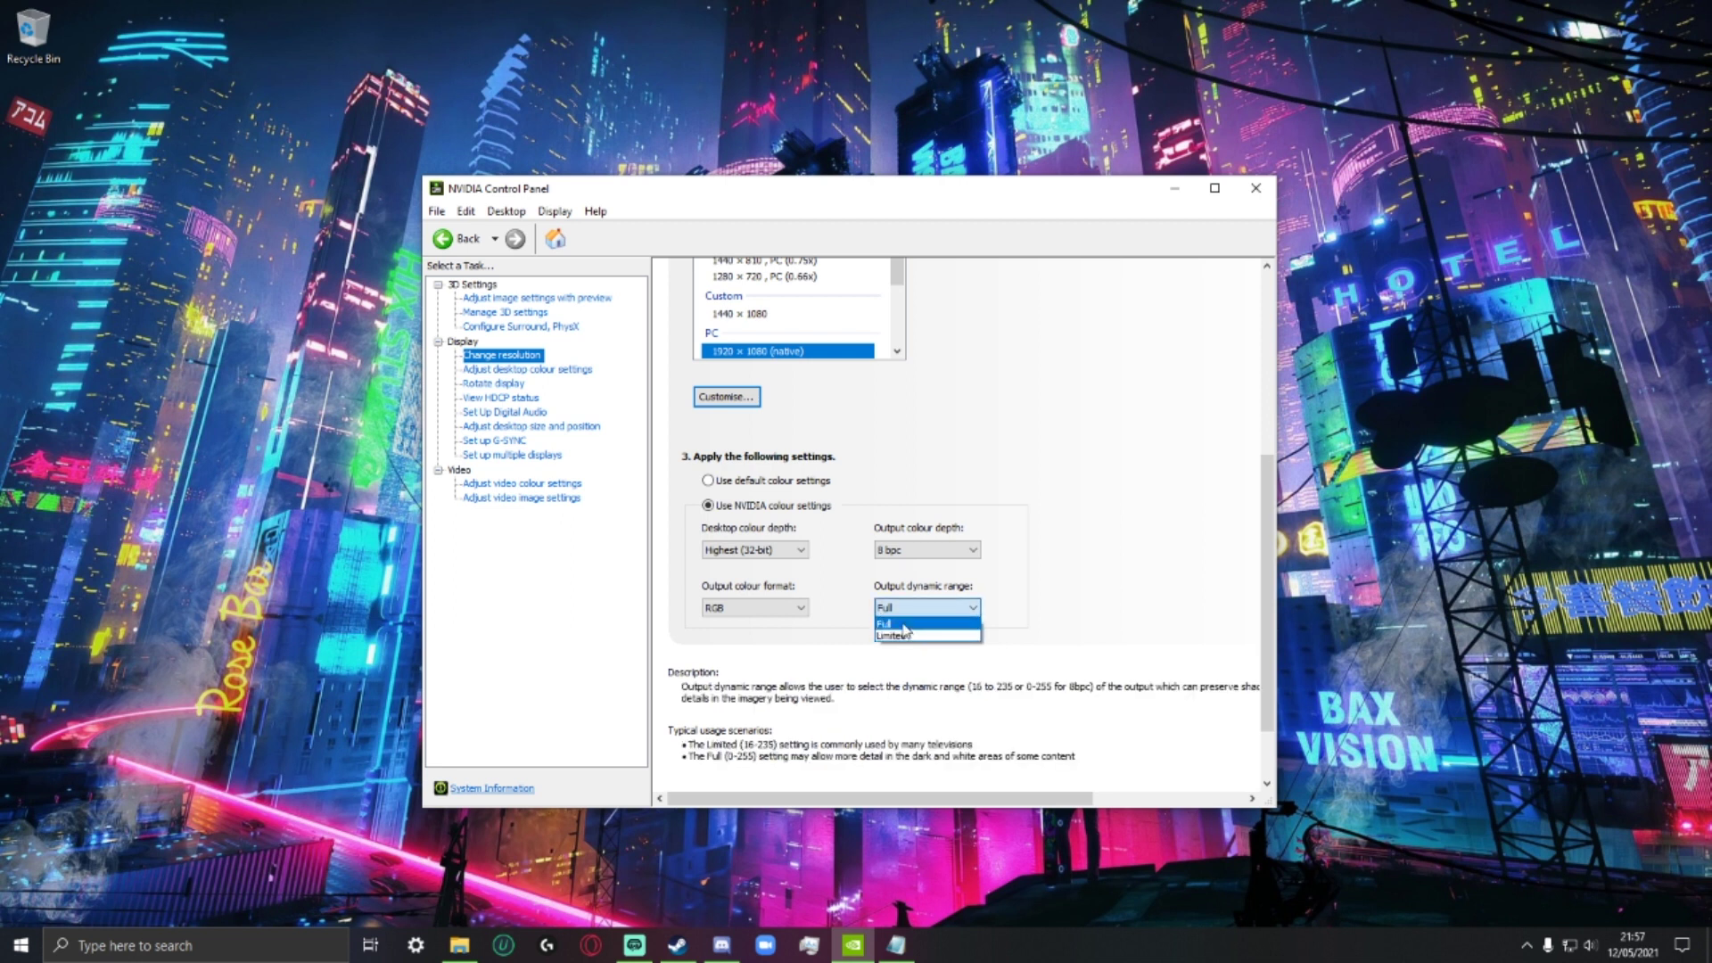
click(910, 630)
click(1160, 786)
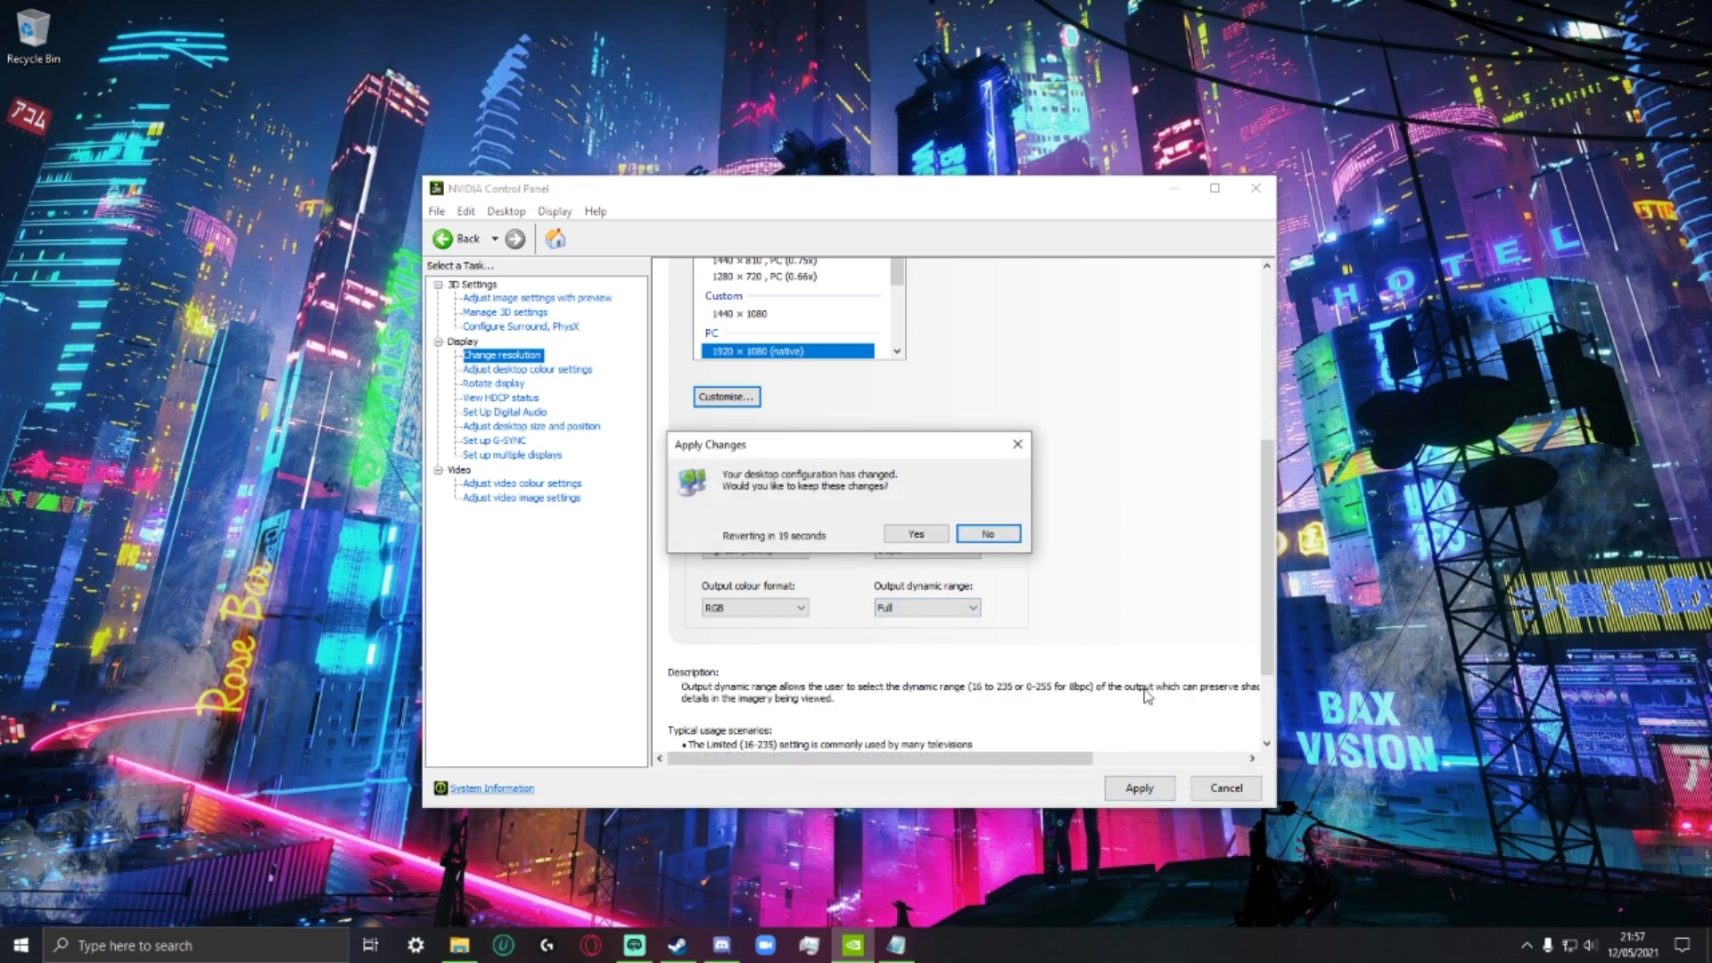
click(929, 545)
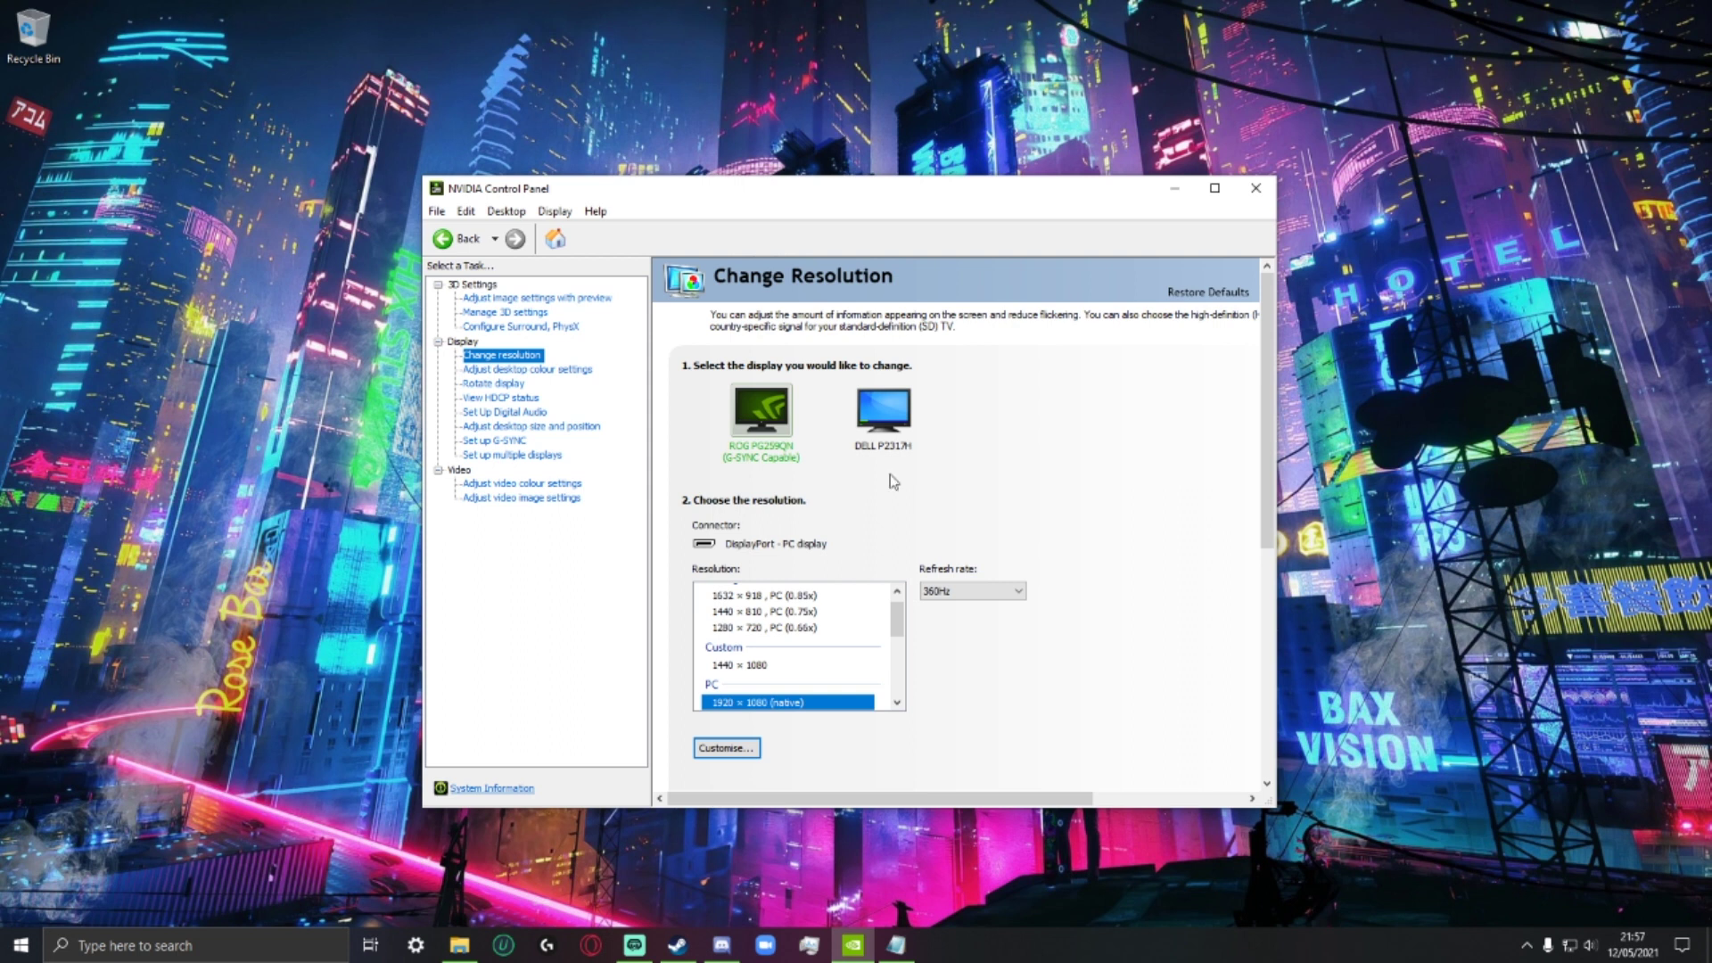
Step: Look over the global 3D settings list and the display's resolution settings once more
click(510, 314)
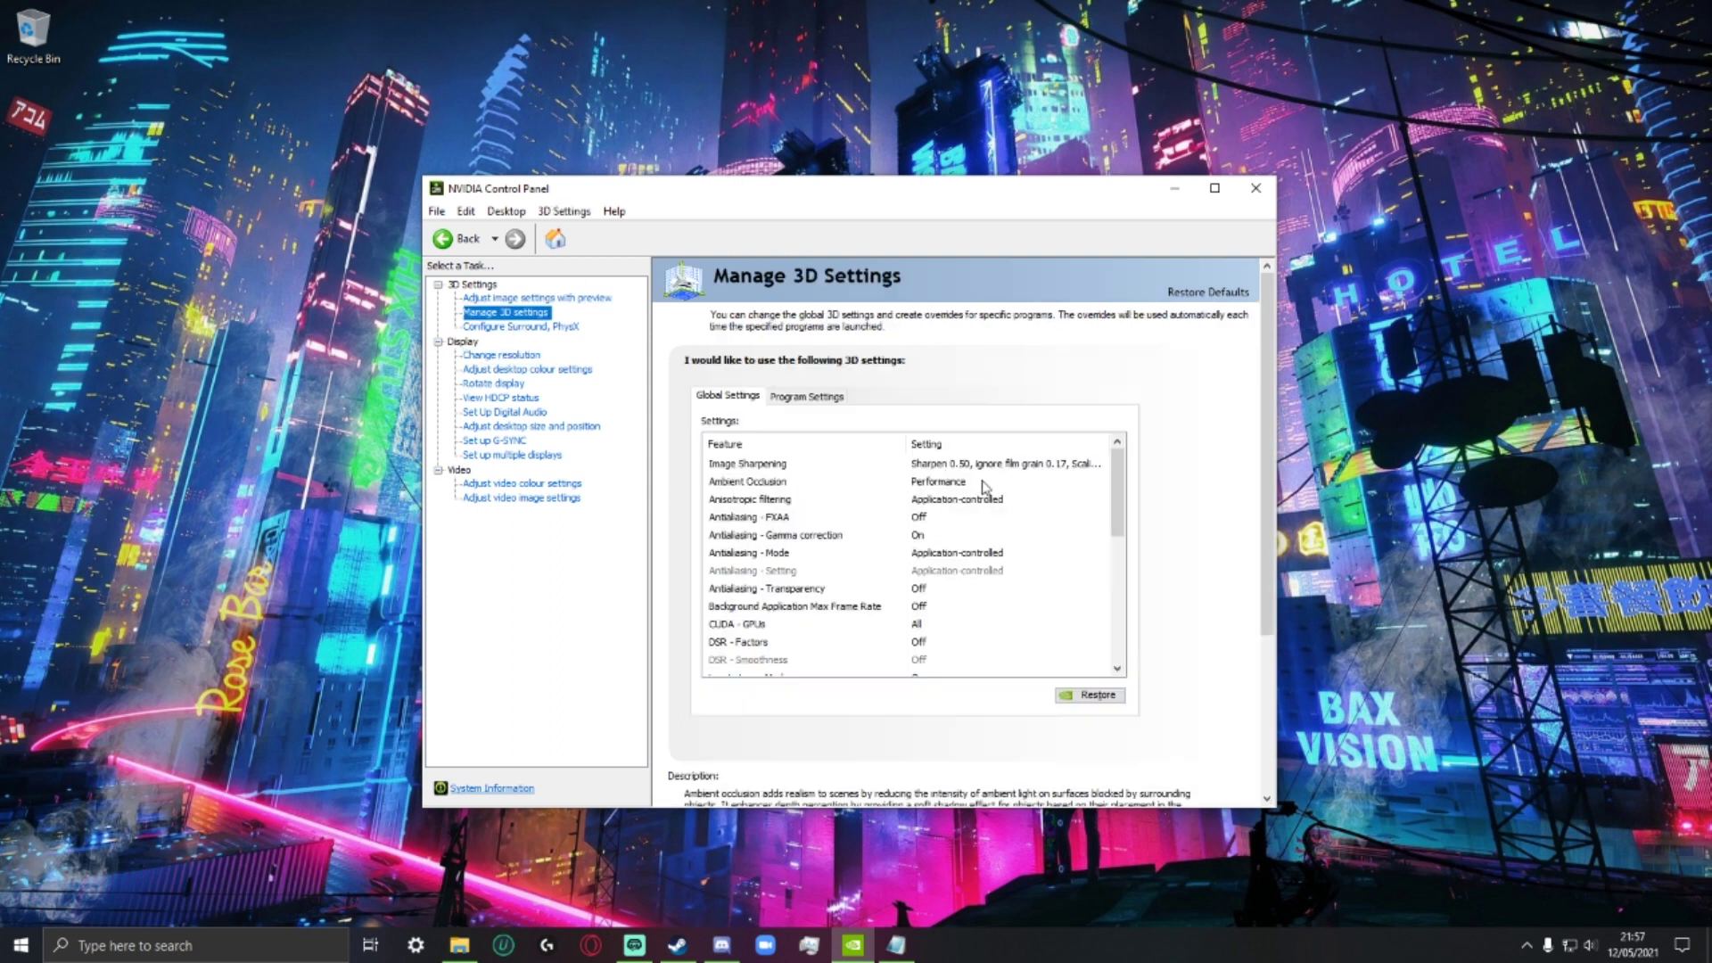
drag(1119, 489, 1106, 646)
scroll(1105, 642, up, 10)
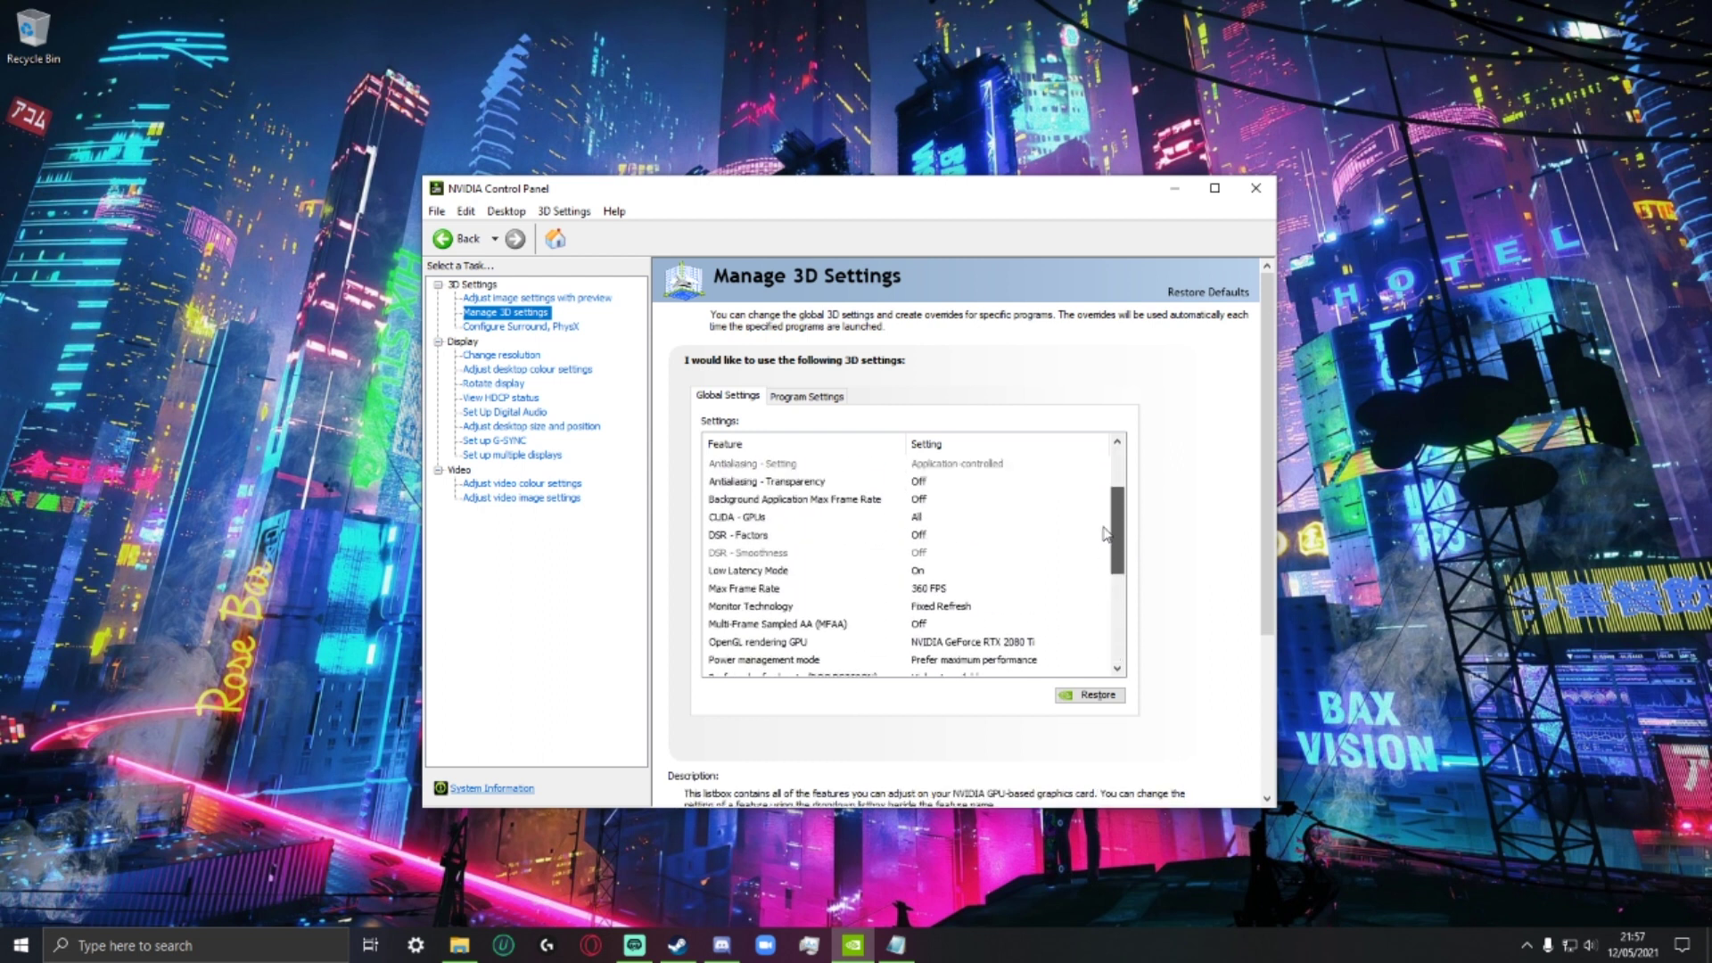
click(501, 355)
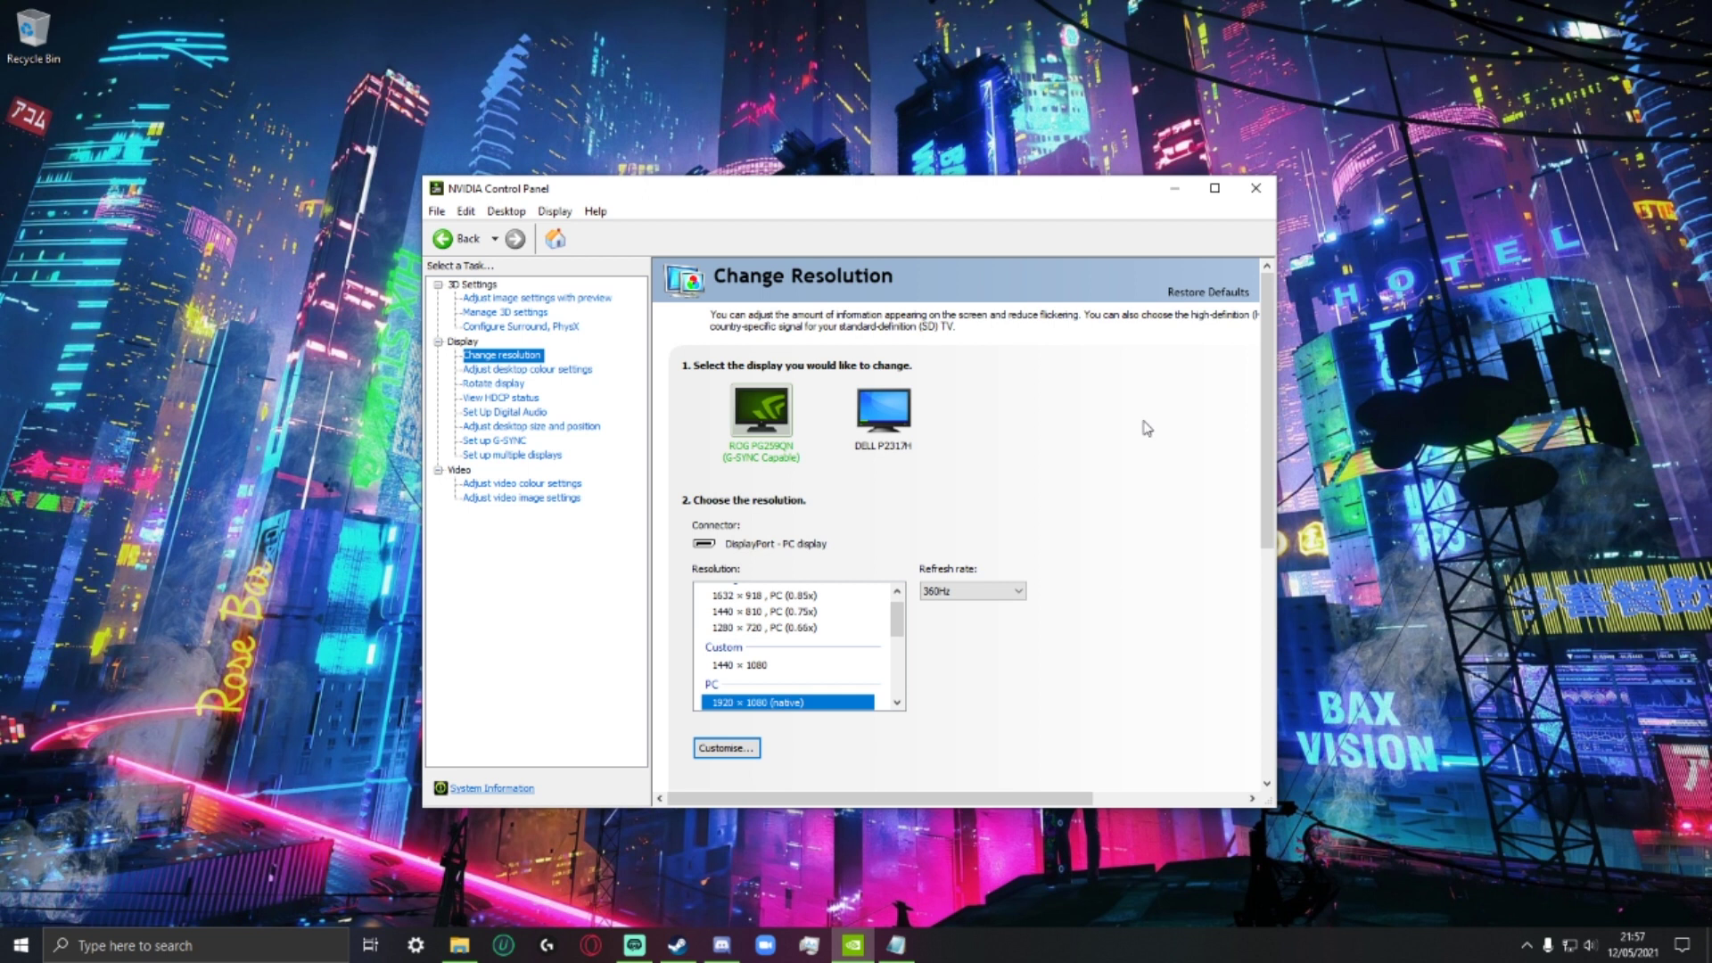
click(529, 314)
mouse_move(1121, 495)
mouse_down()
mouse_move(1122, 626)
mouse_move(1121, 487)
mouse_up()
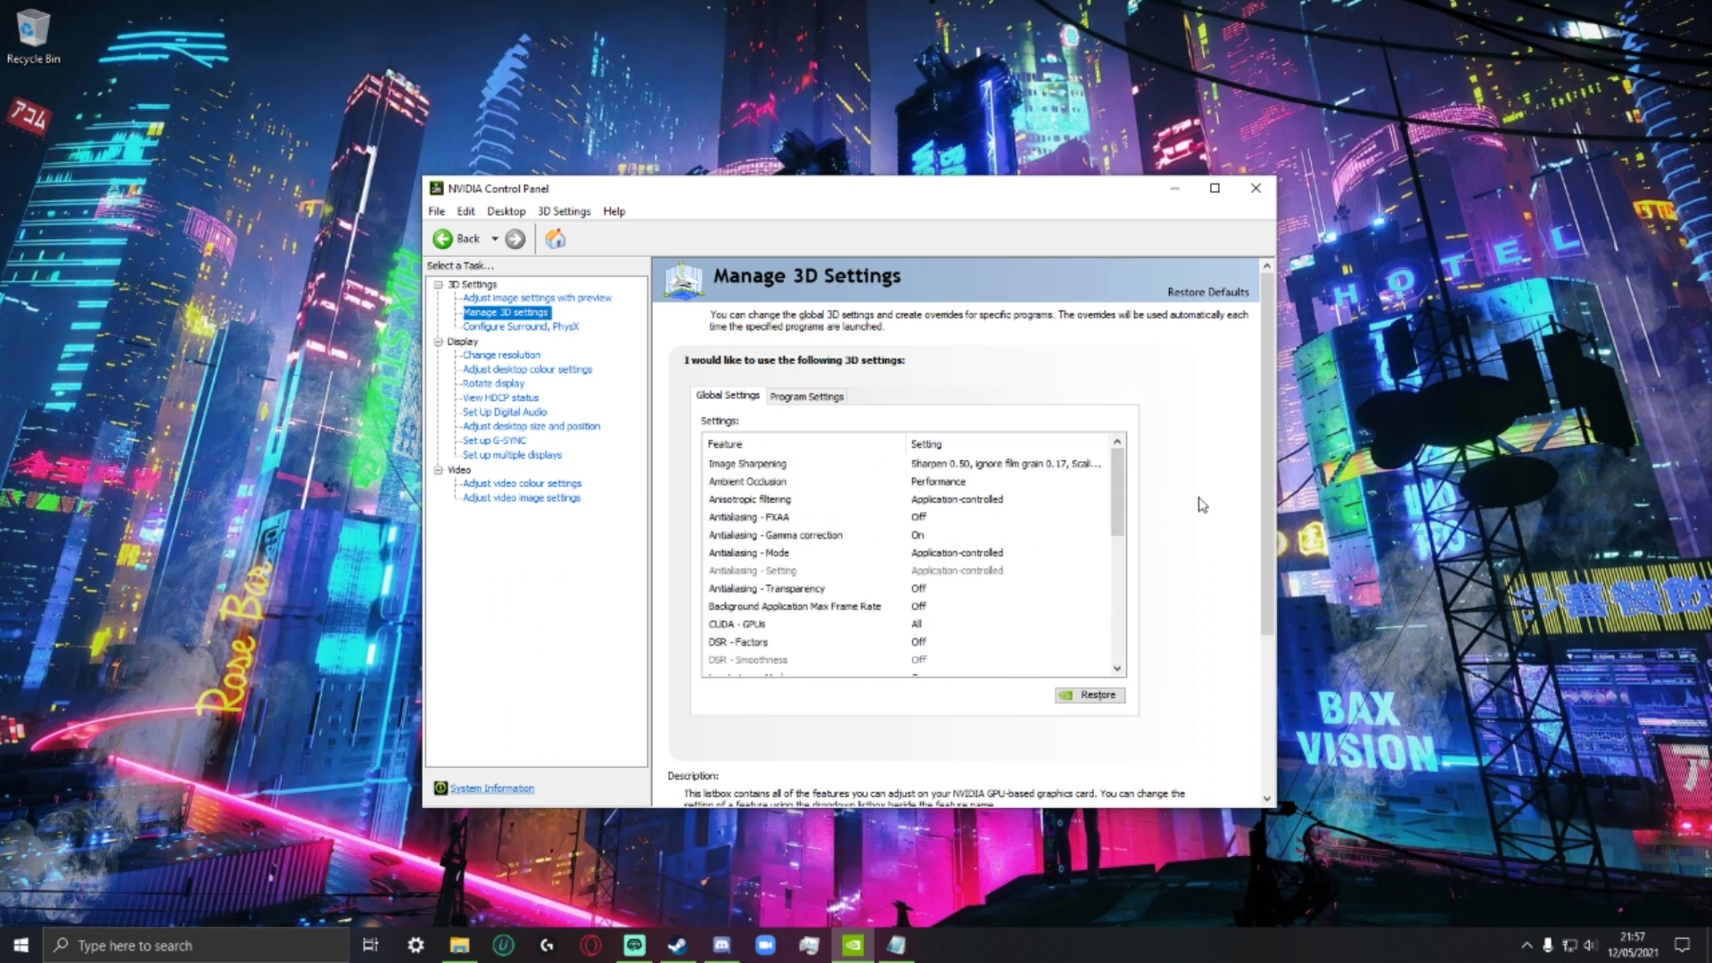